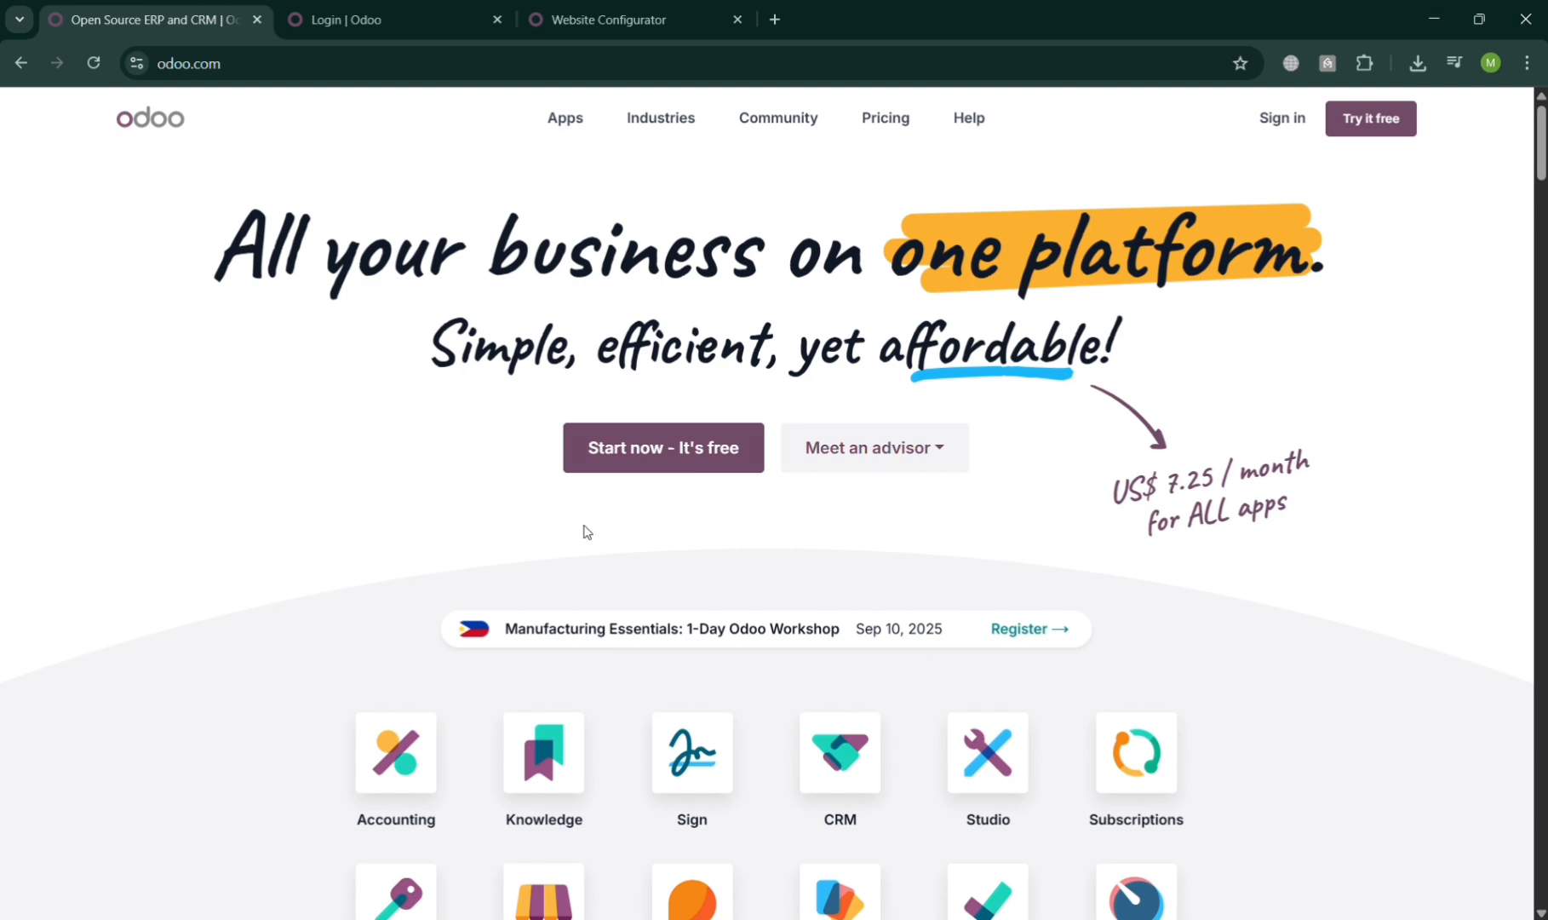
Look through the Odoo homepage down to its footer, and view the sign-in page.
{"action": "scroll", "coordinate": [1282, 515], "scroll_direction": "down", "scroll_amount": 12}
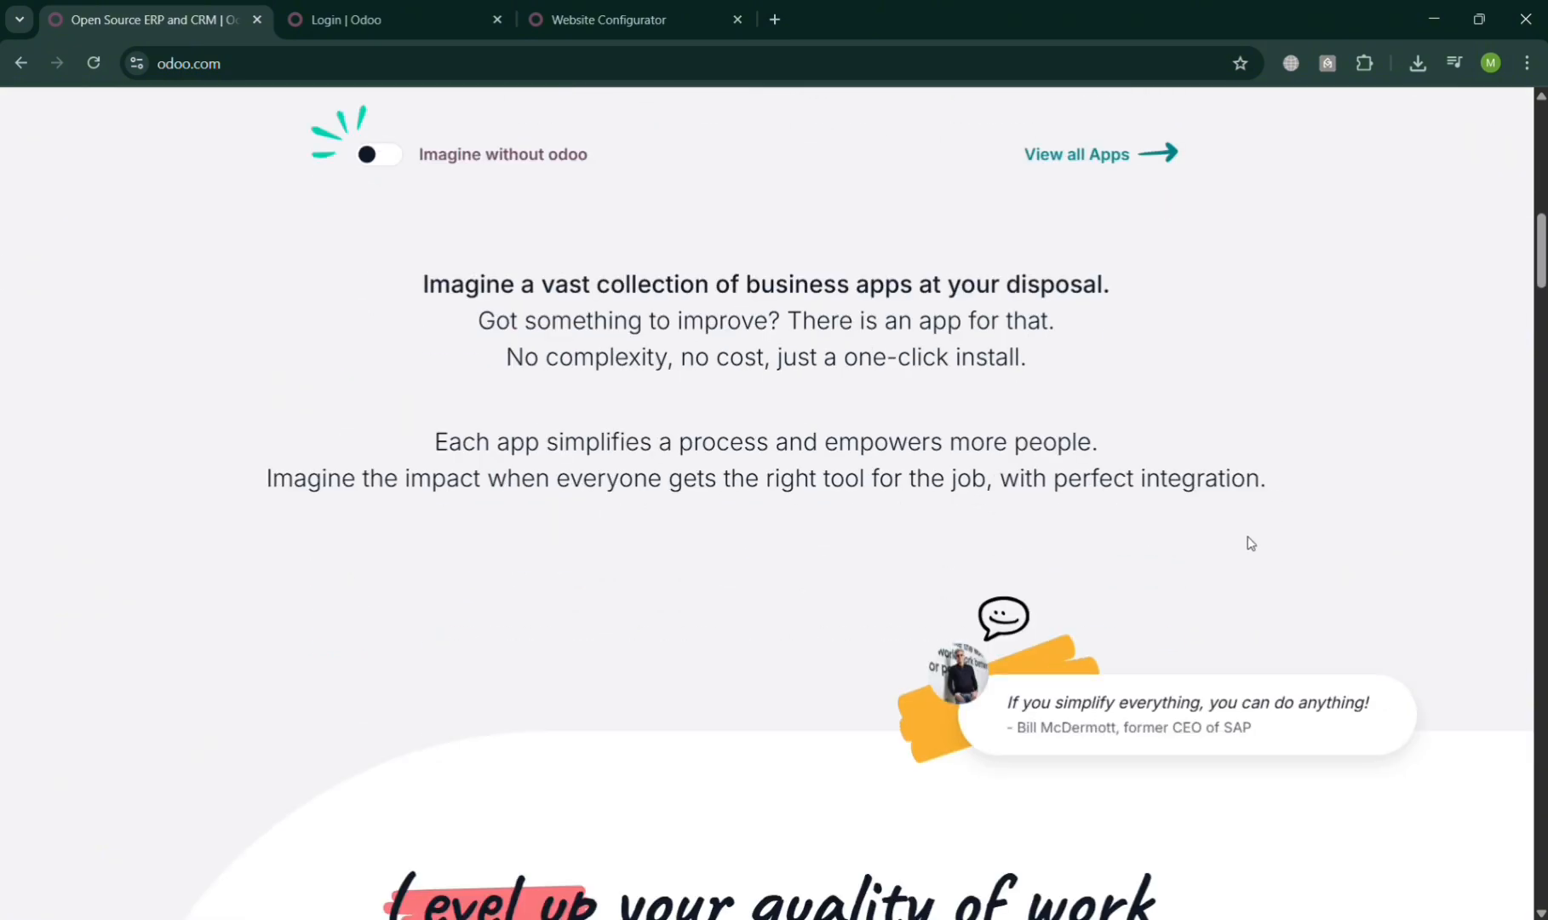
{"action": "scroll", "coordinate": [1250, 543], "scroll_direction": "down", "scroll_amount": 5}
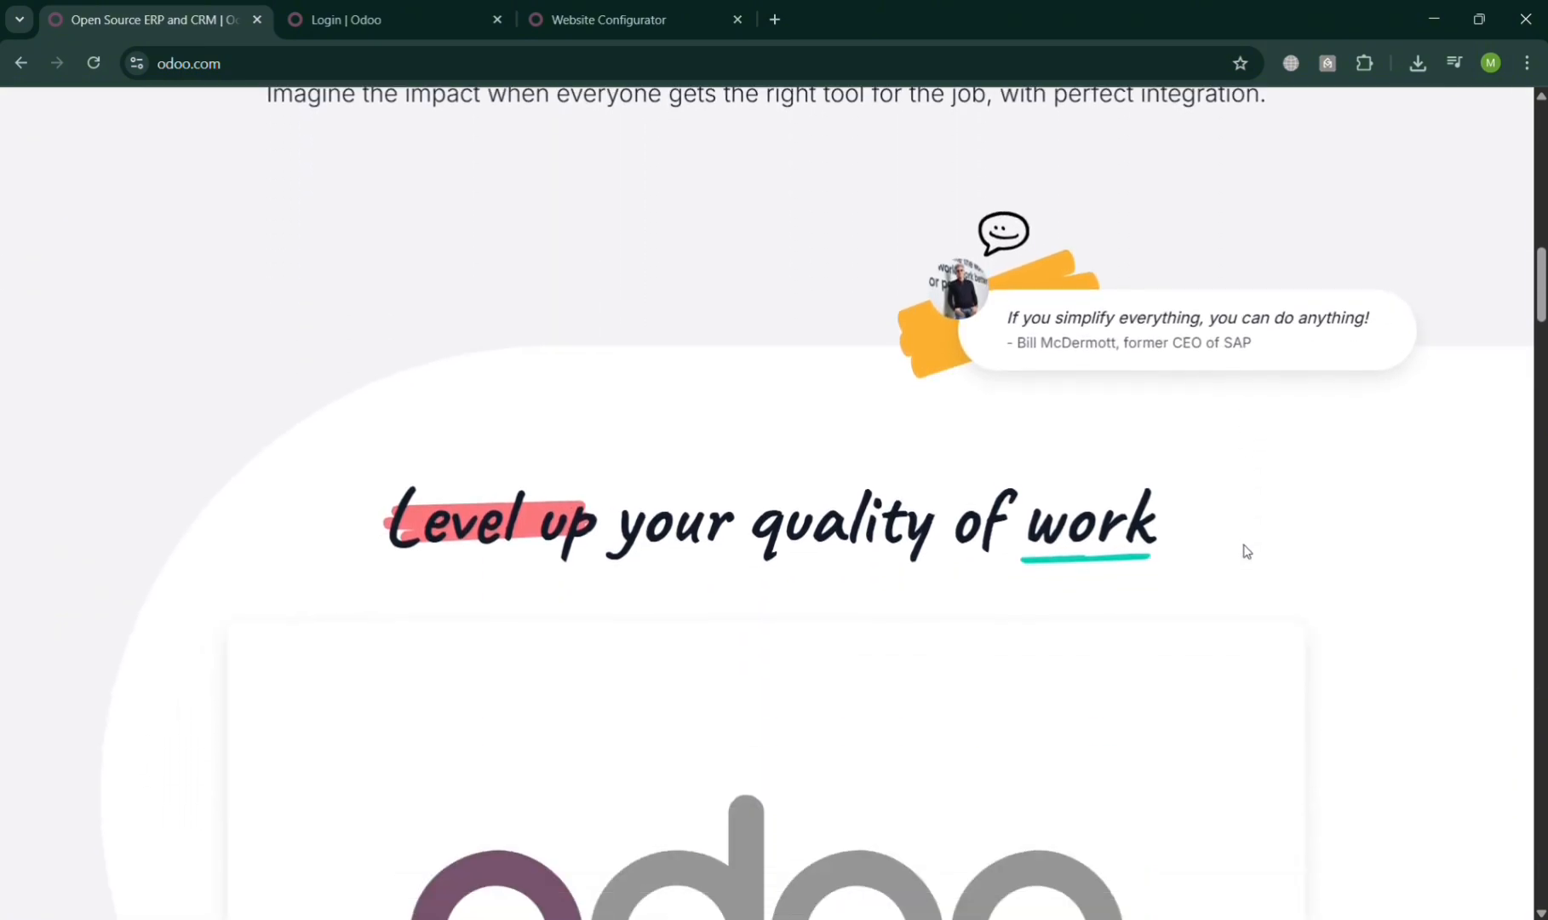
{"action": "scroll", "coordinate": [1246, 551], "scroll_direction": "down", "scroll_amount": 10}
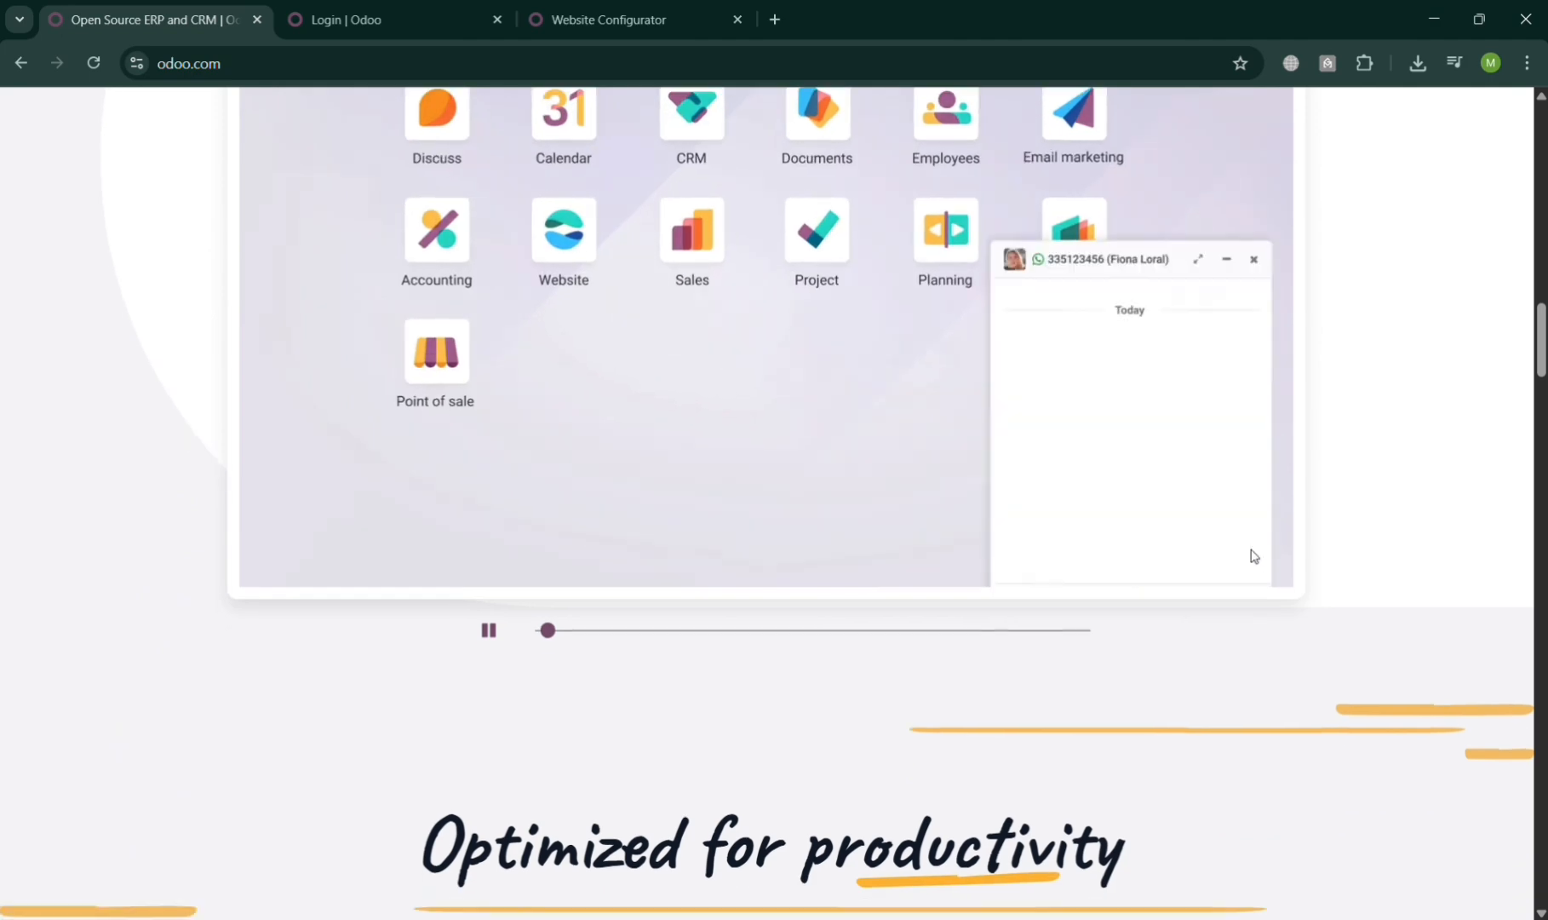
{"action": "scroll", "coordinate": [1253, 554], "scroll_direction": "down", "scroll_amount": 10}
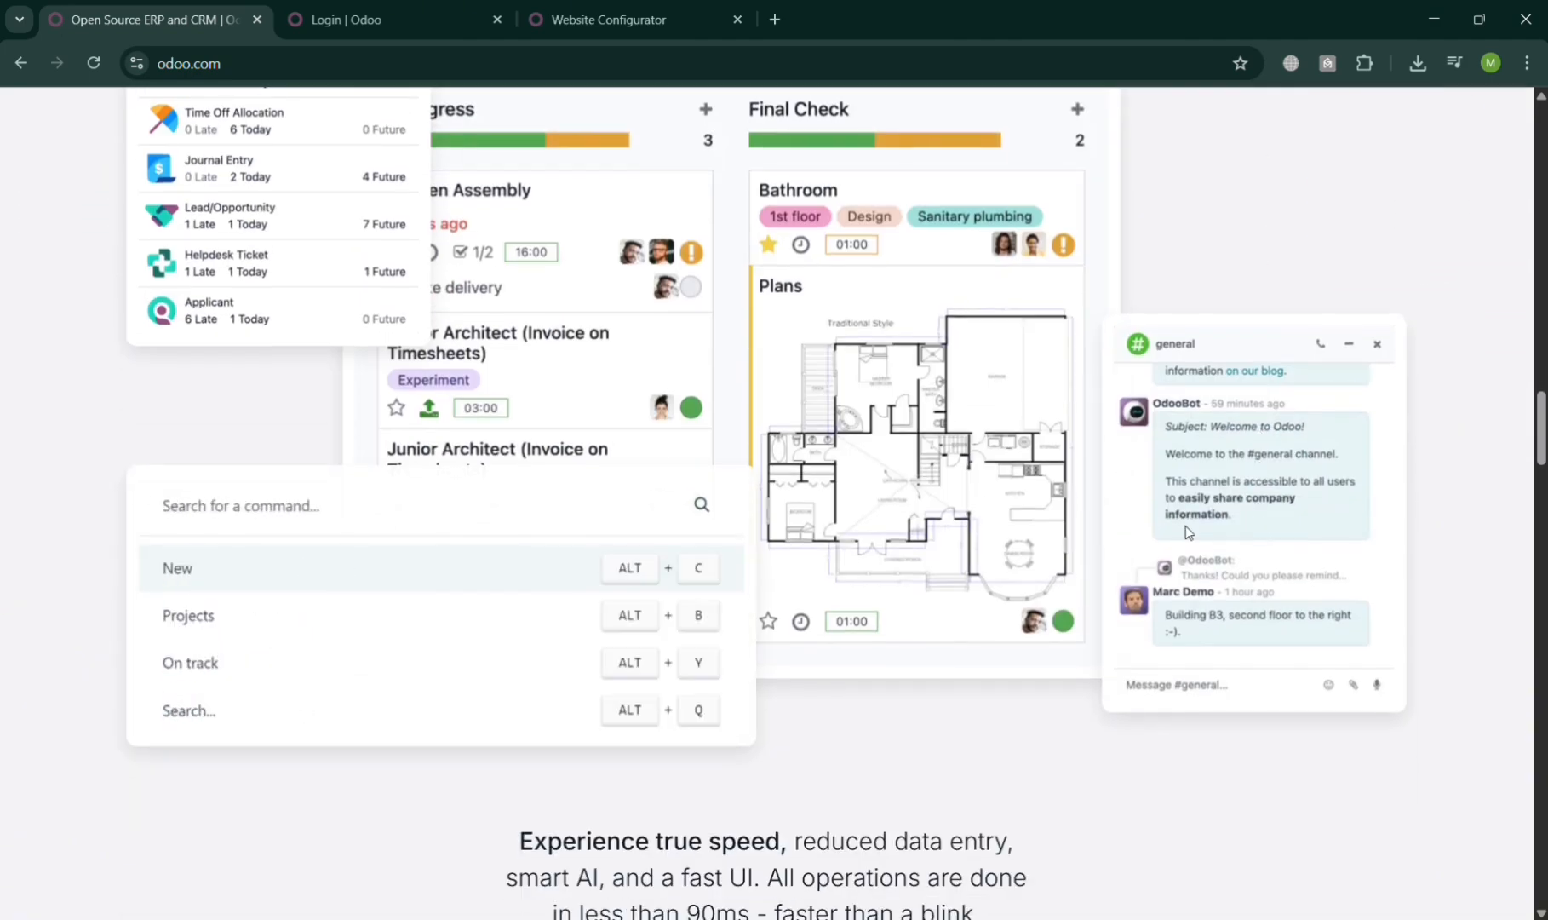
{"action": "scroll", "coordinate": [1191, 541], "scroll_direction": "down", "scroll_amount": 5}
{"action": "scroll", "coordinate": [1192, 541], "scroll_direction": "down", "scroll_amount": 20}
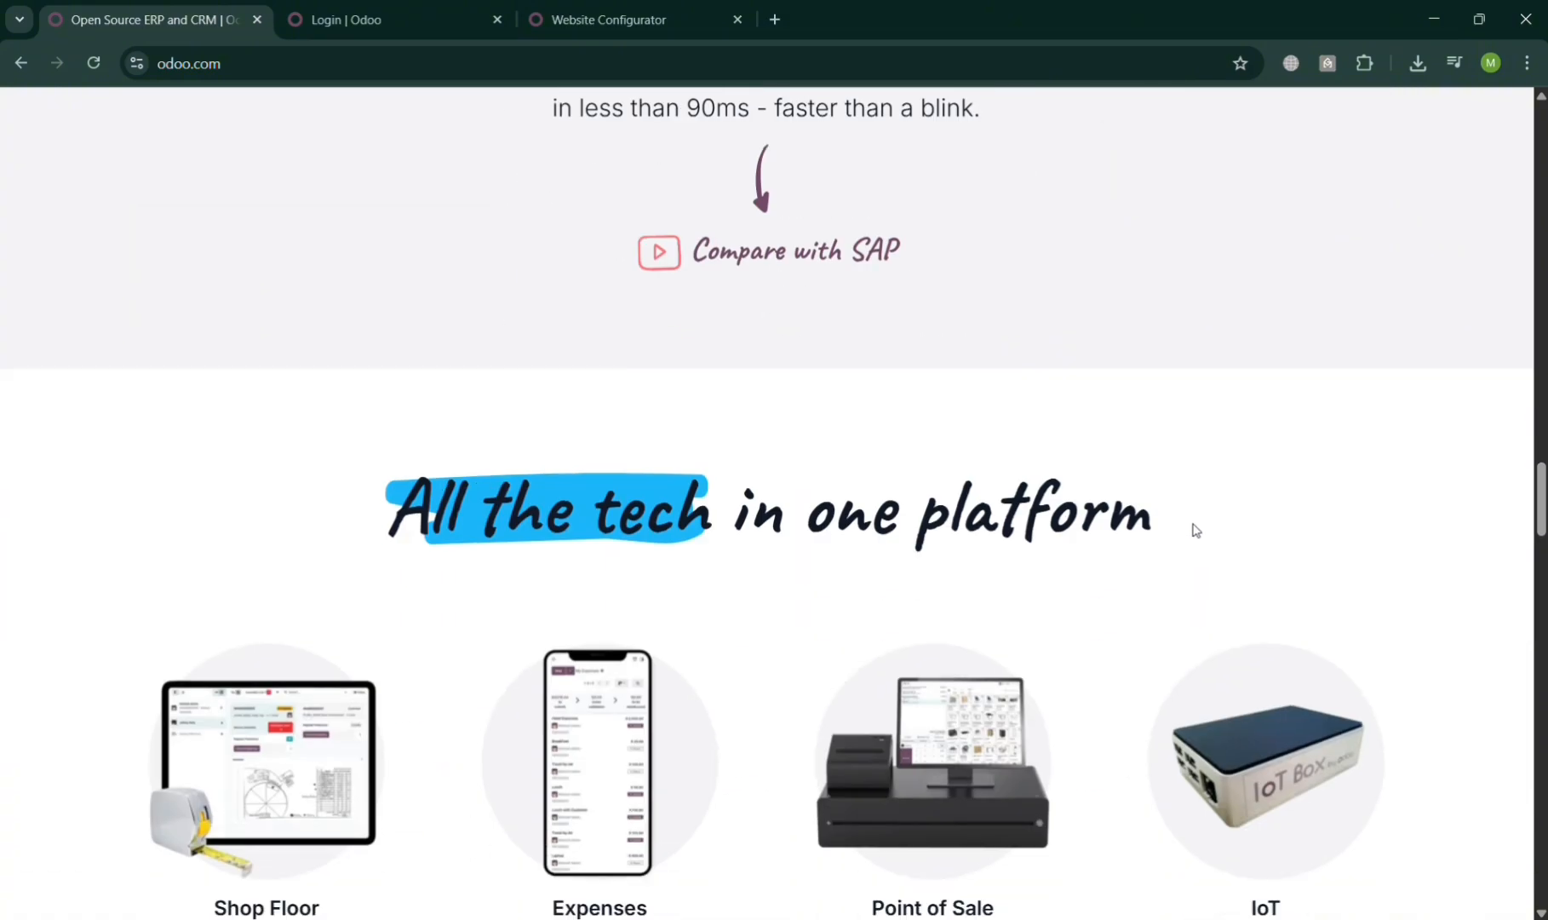
{"action": "scroll", "coordinate": [1217, 525], "scroll_direction": "down", "scroll_amount": 20}
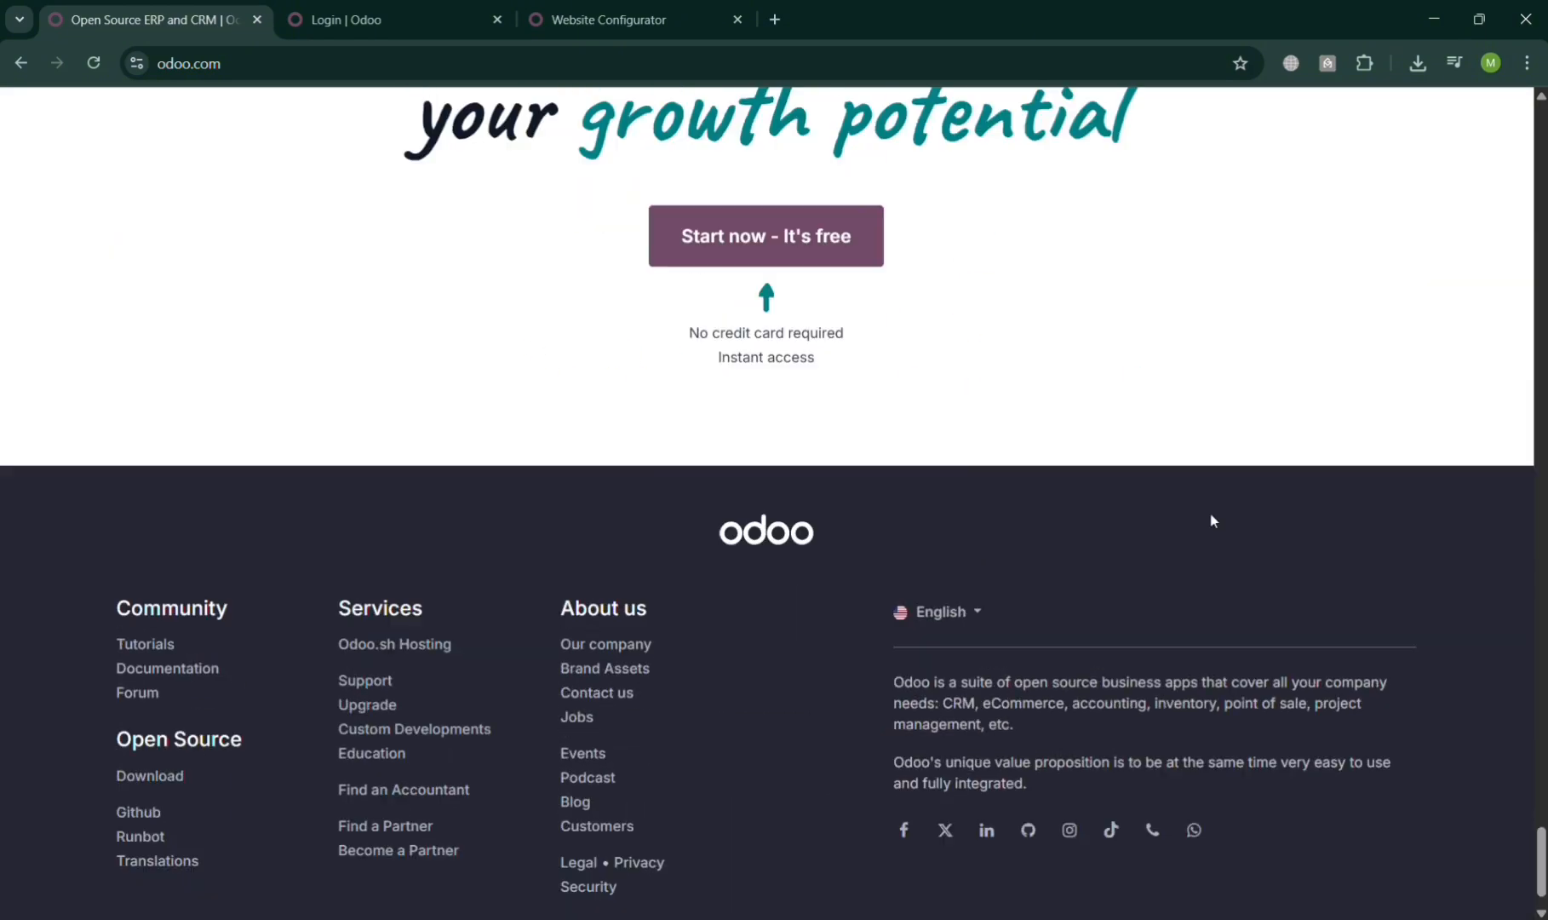
{"action": "scroll", "coordinate": [1214, 520], "scroll_direction": "up", "scroll_amount": 20}
{"action": "scroll", "coordinate": [1213, 521], "scroll_direction": "up", "scroll_amount": 20}
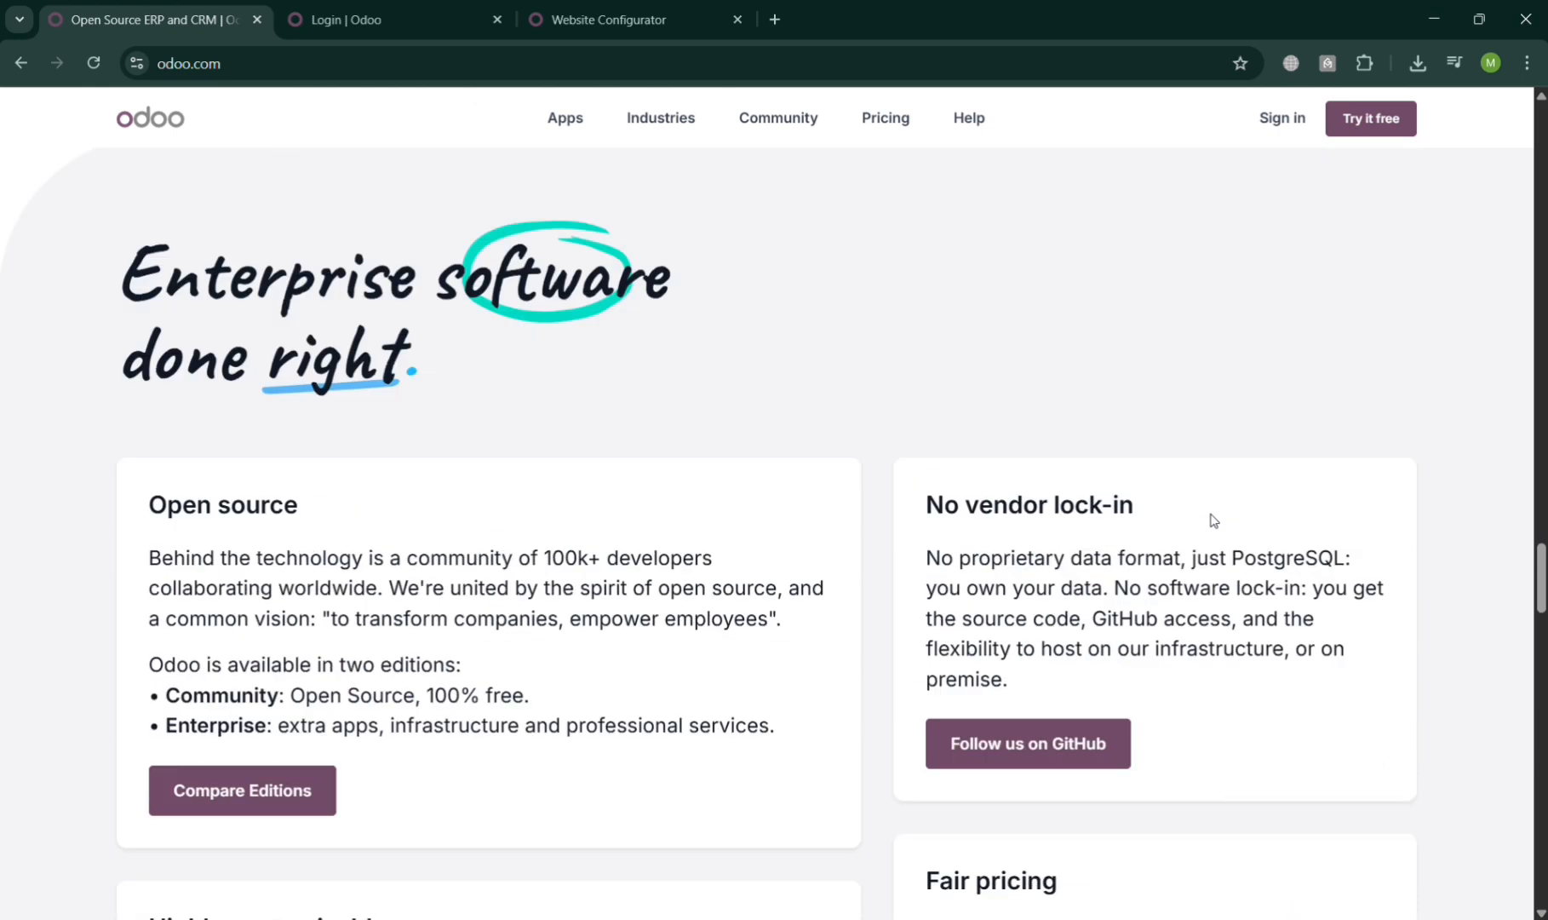
{"action": "scroll", "coordinate": [1214, 520], "scroll_direction": "up", "scroll_amount": 20}
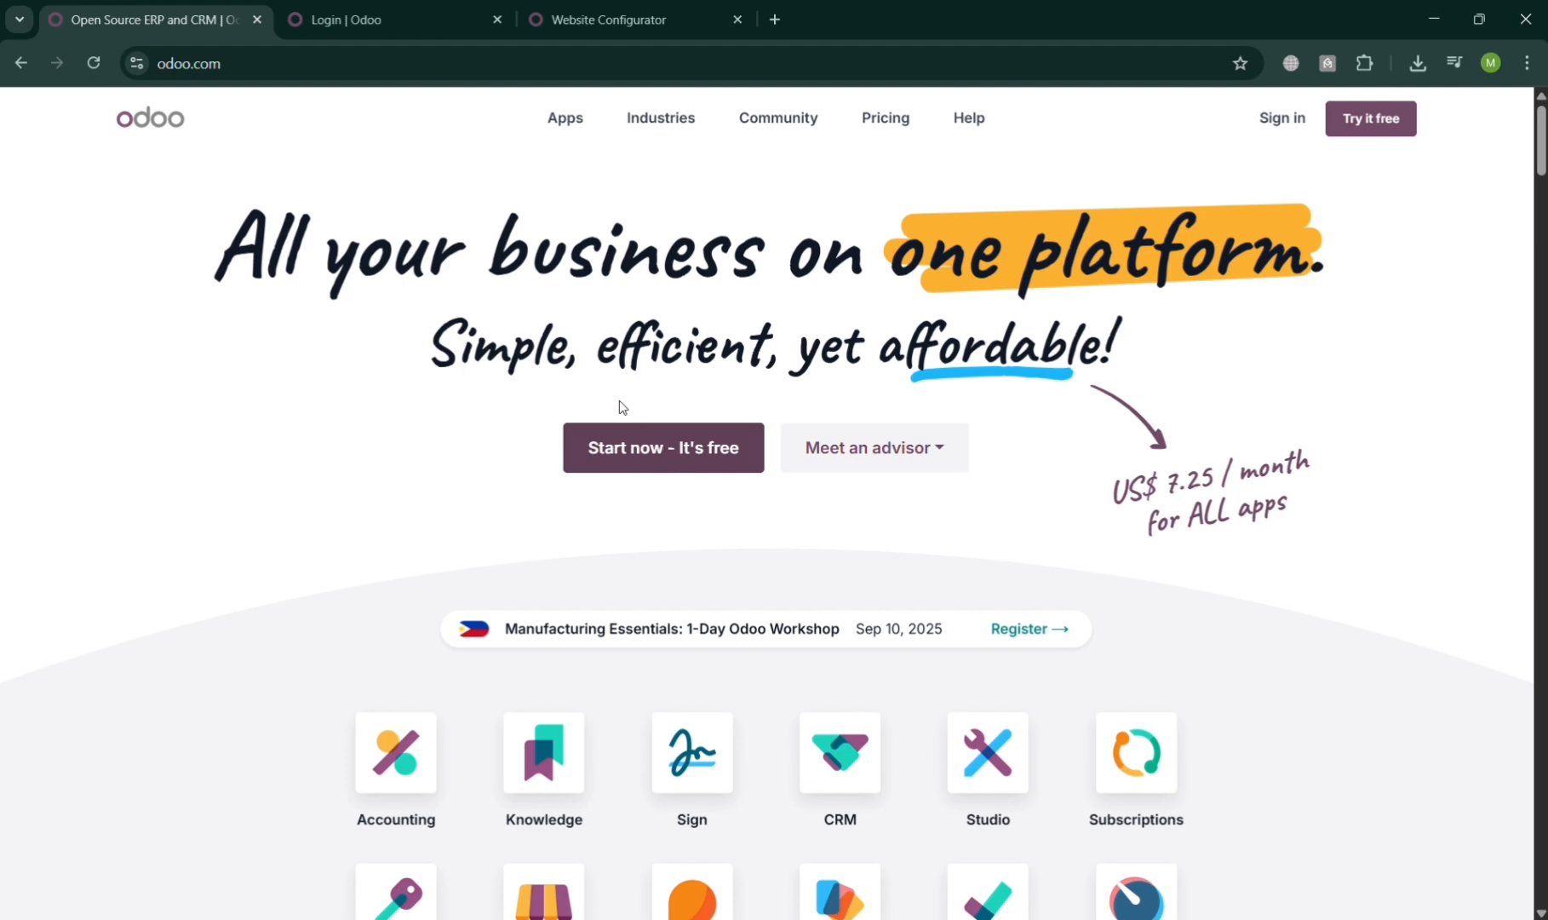
{"action": "left_click", "coordinate": [434, 12]}
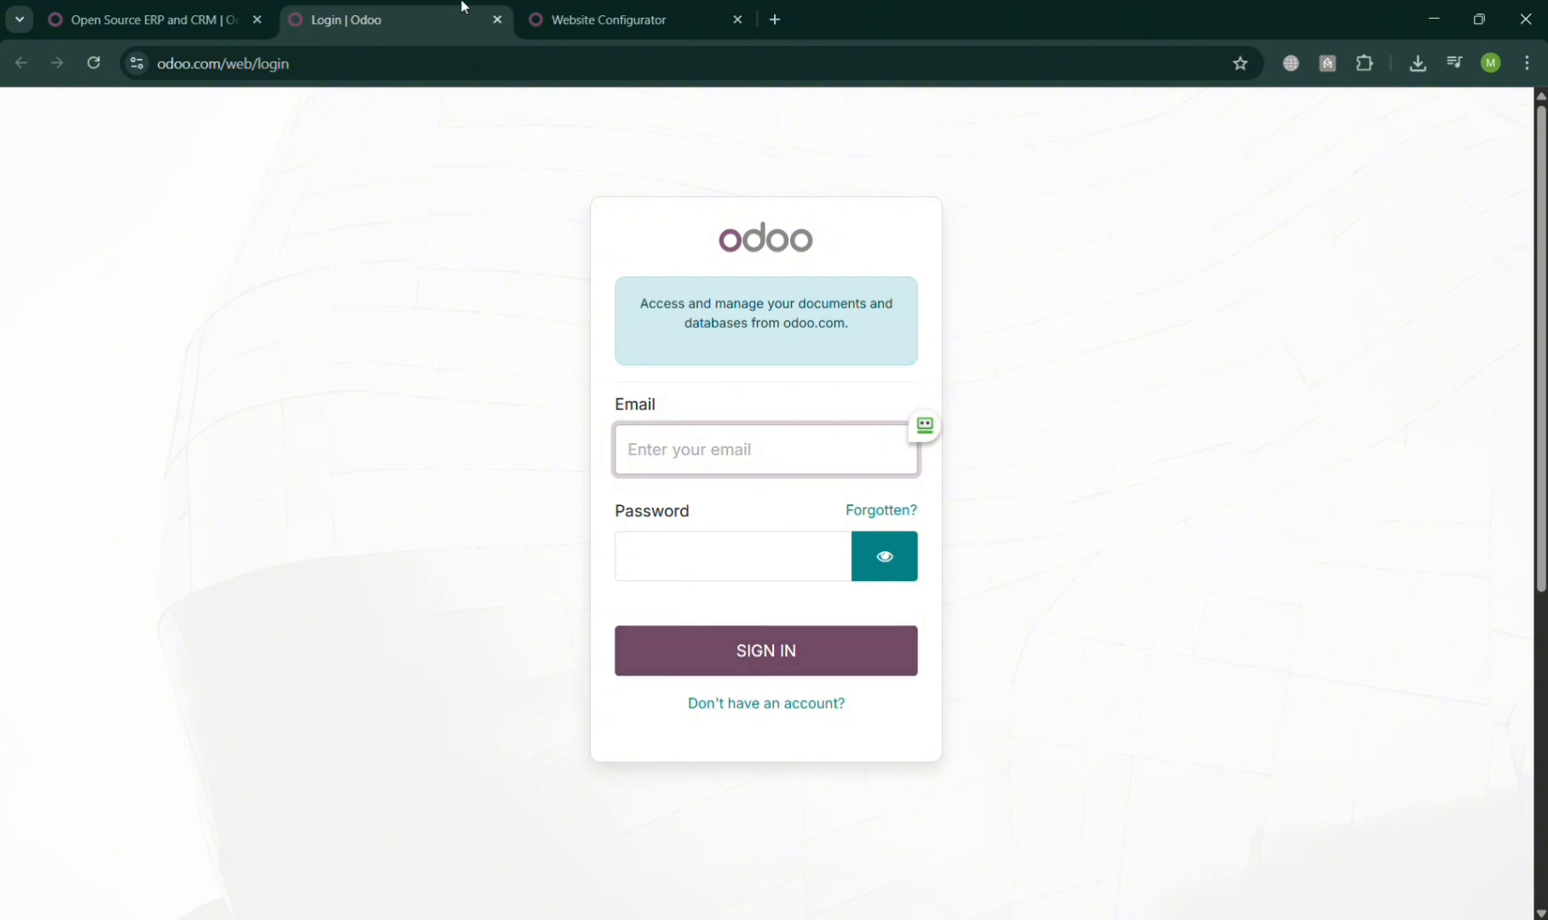
Configure a business website for a film and photograph library business, aimed to develop the brand, with the dark blue and grey colour palette.
{"action": "left_click", "coordinate": [611, 6]}
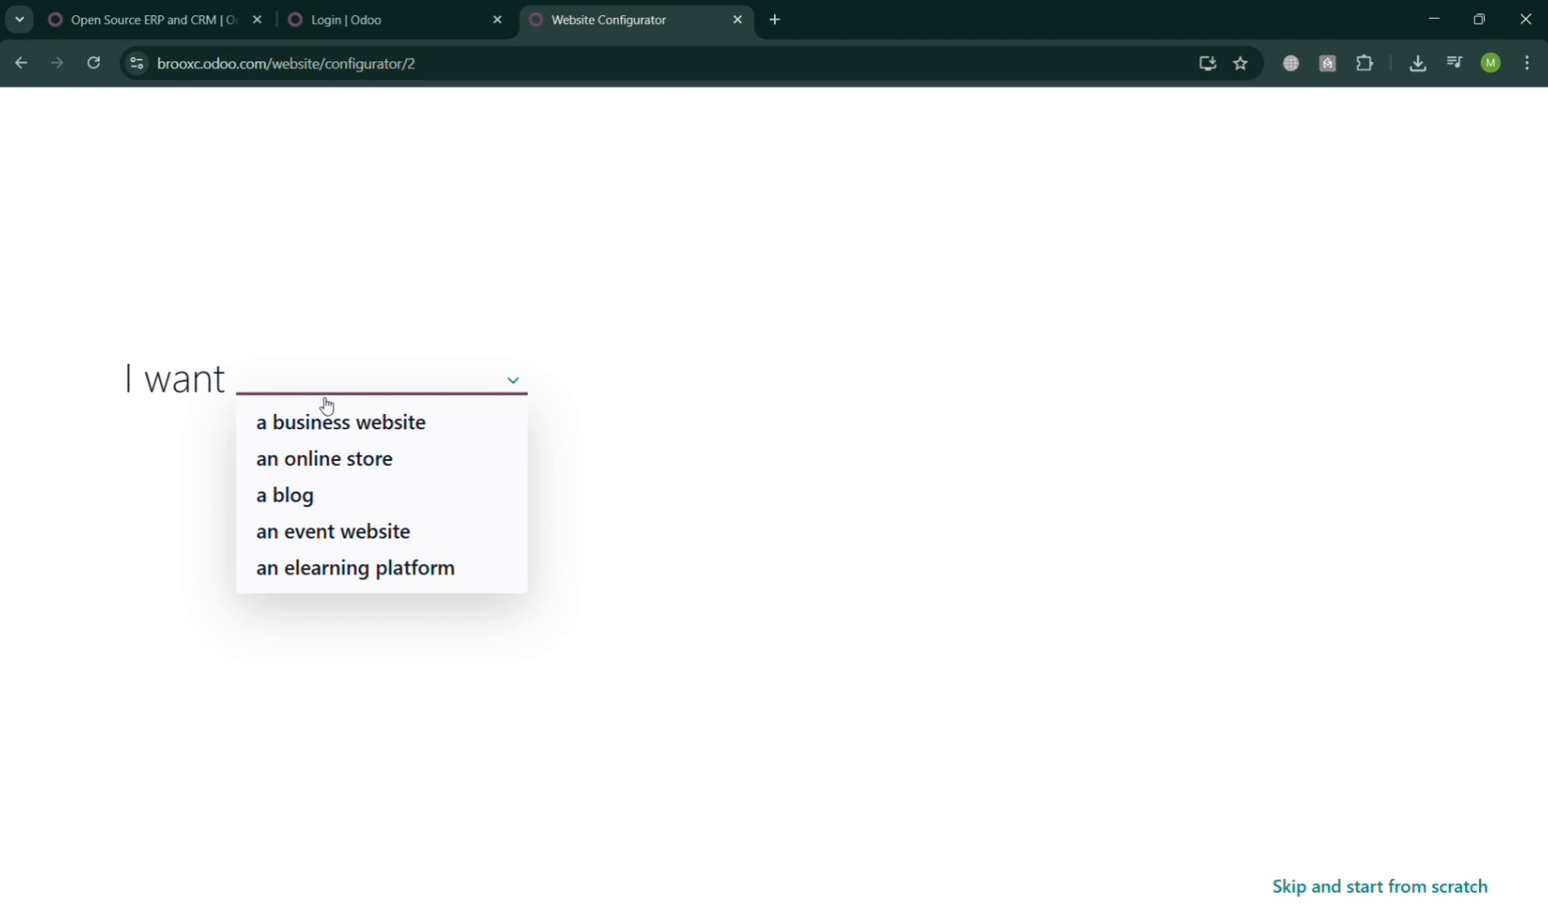
{"action": "left_click", "coordinate": [342, 434]}
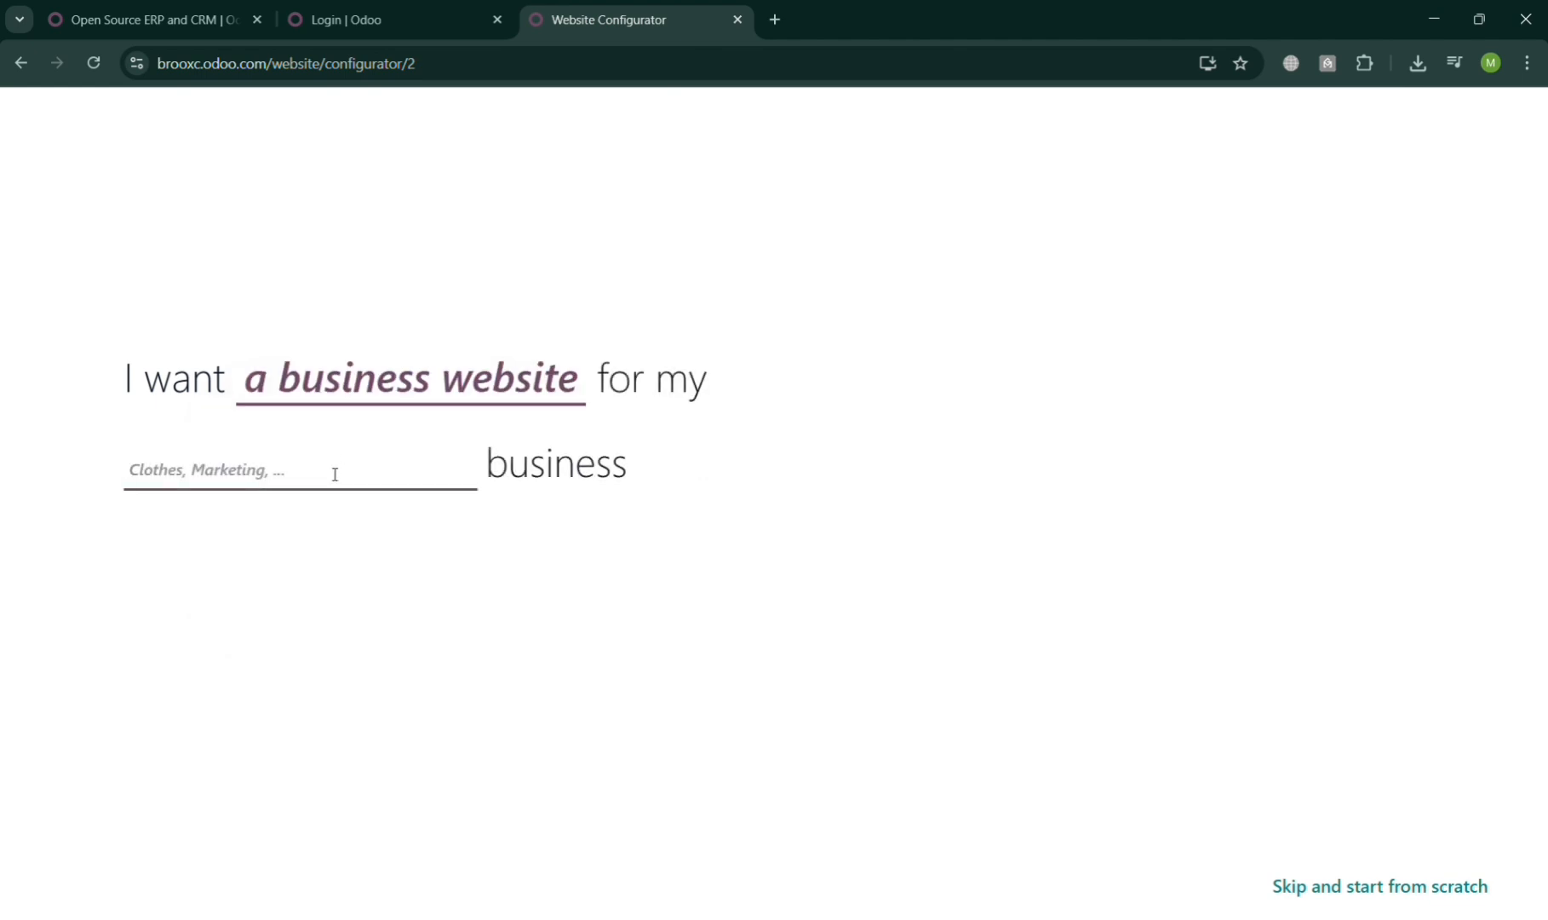
{"action": "type", "text": "photo"}
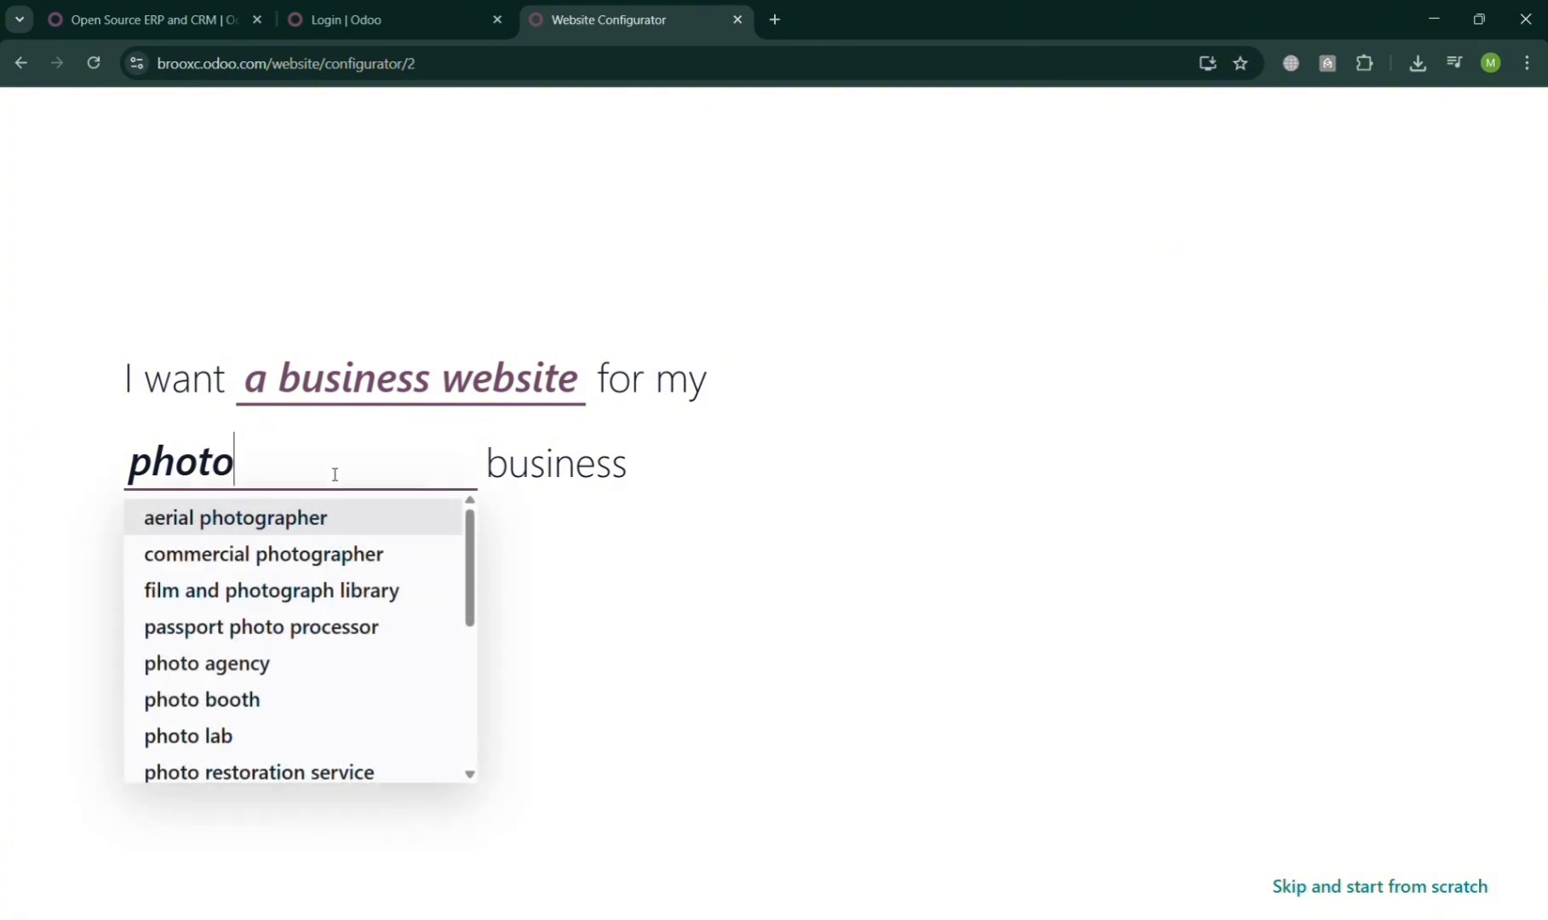
{"action": "left_click", "coordinate": [270, 590]}
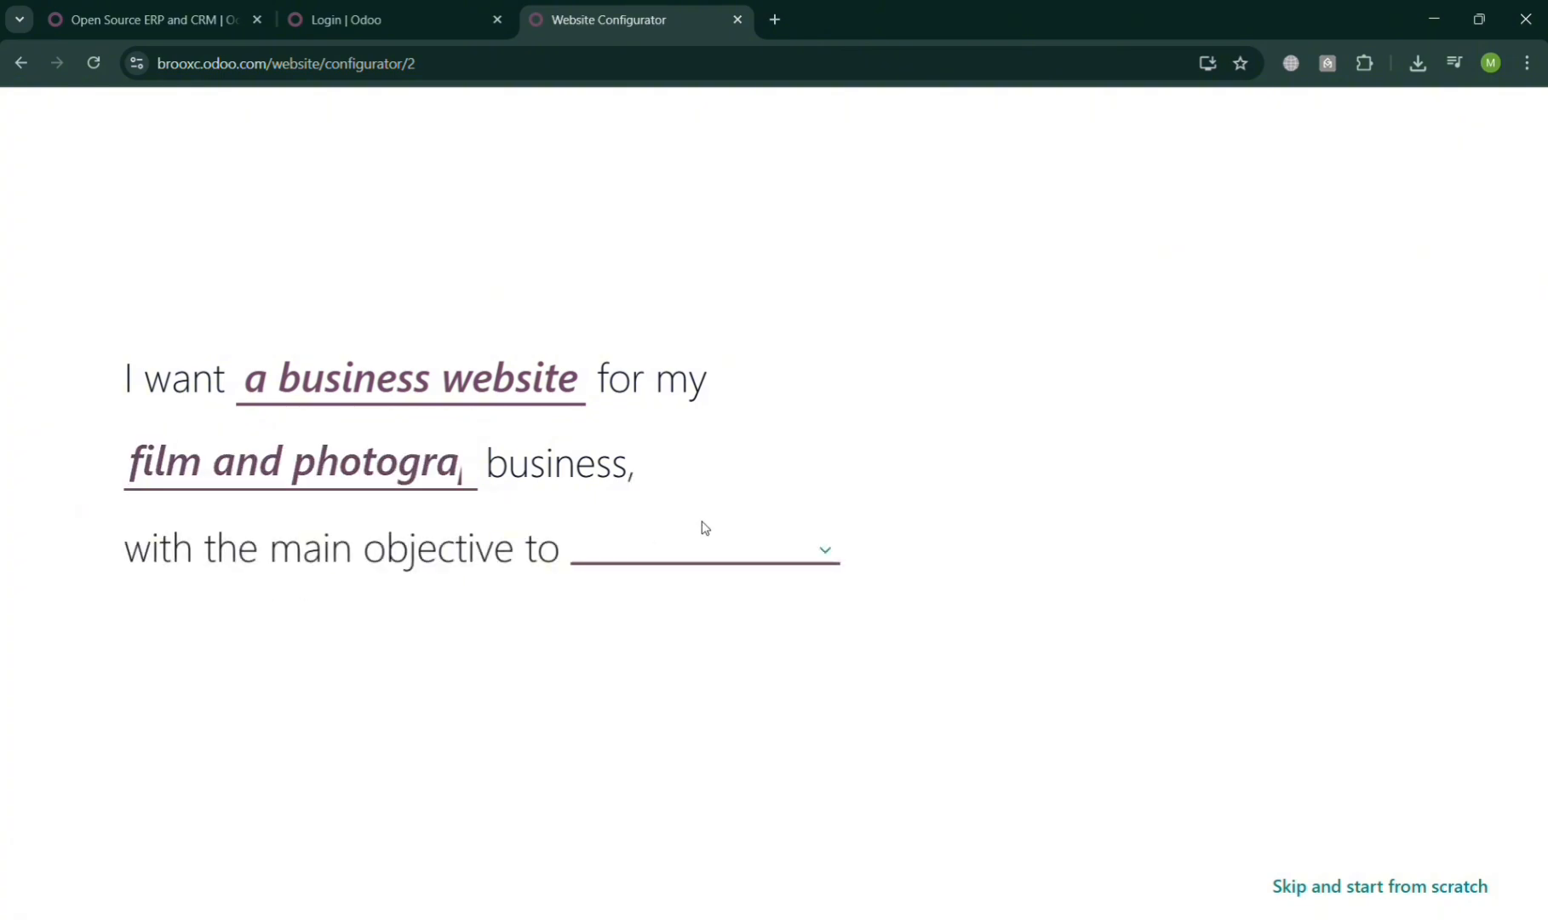
{"action": "left_click", "coordinate": [710, 564]}
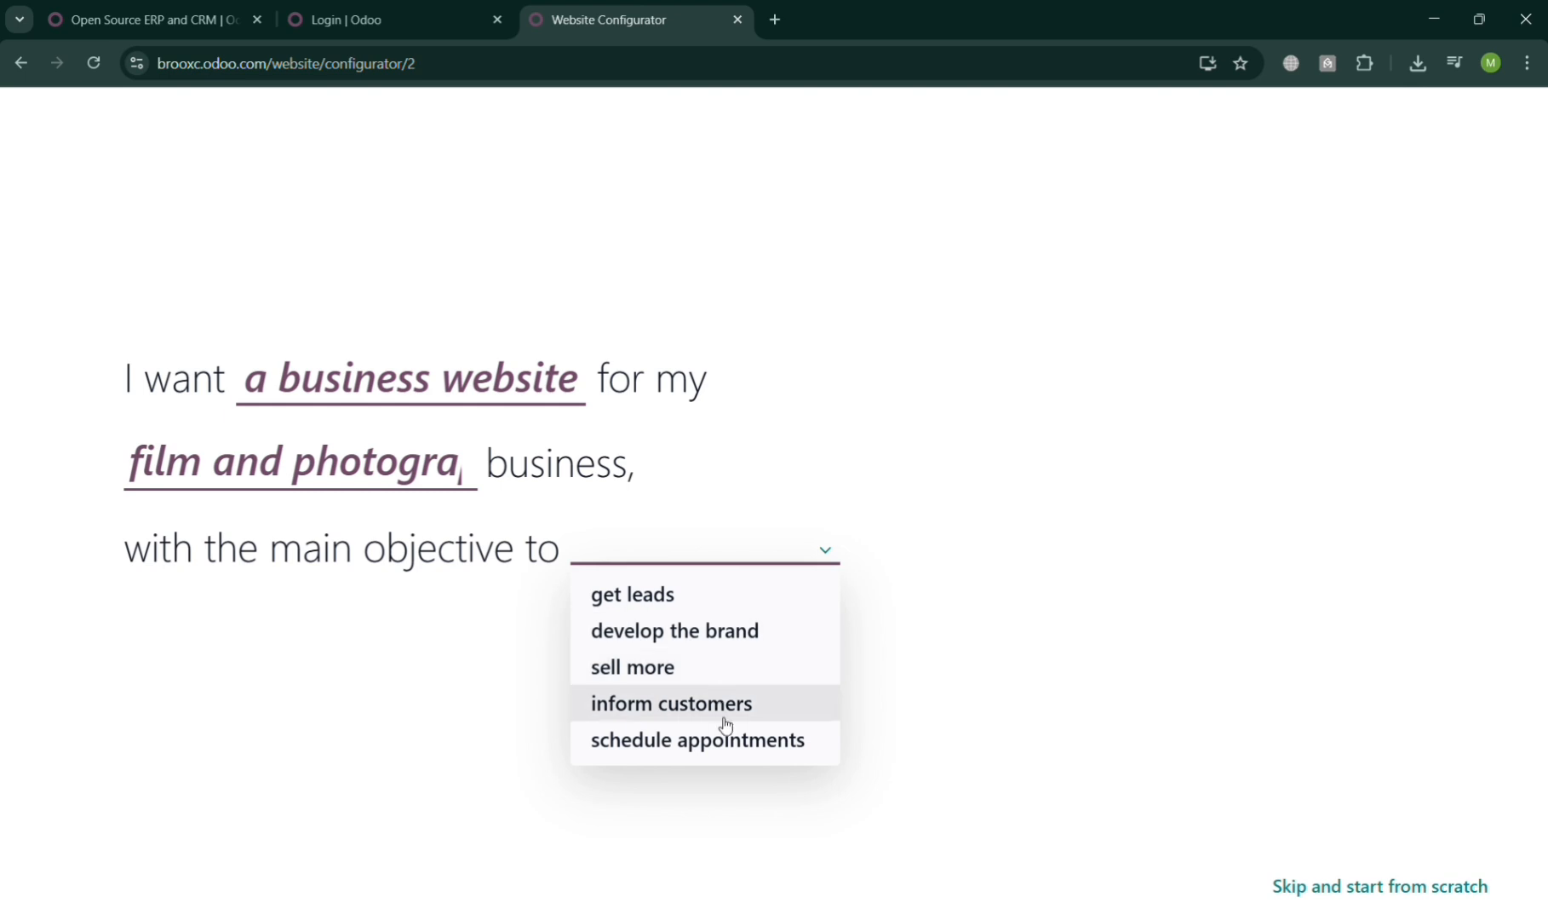
{"action": "left_click", "coordinate": [731, 637]}
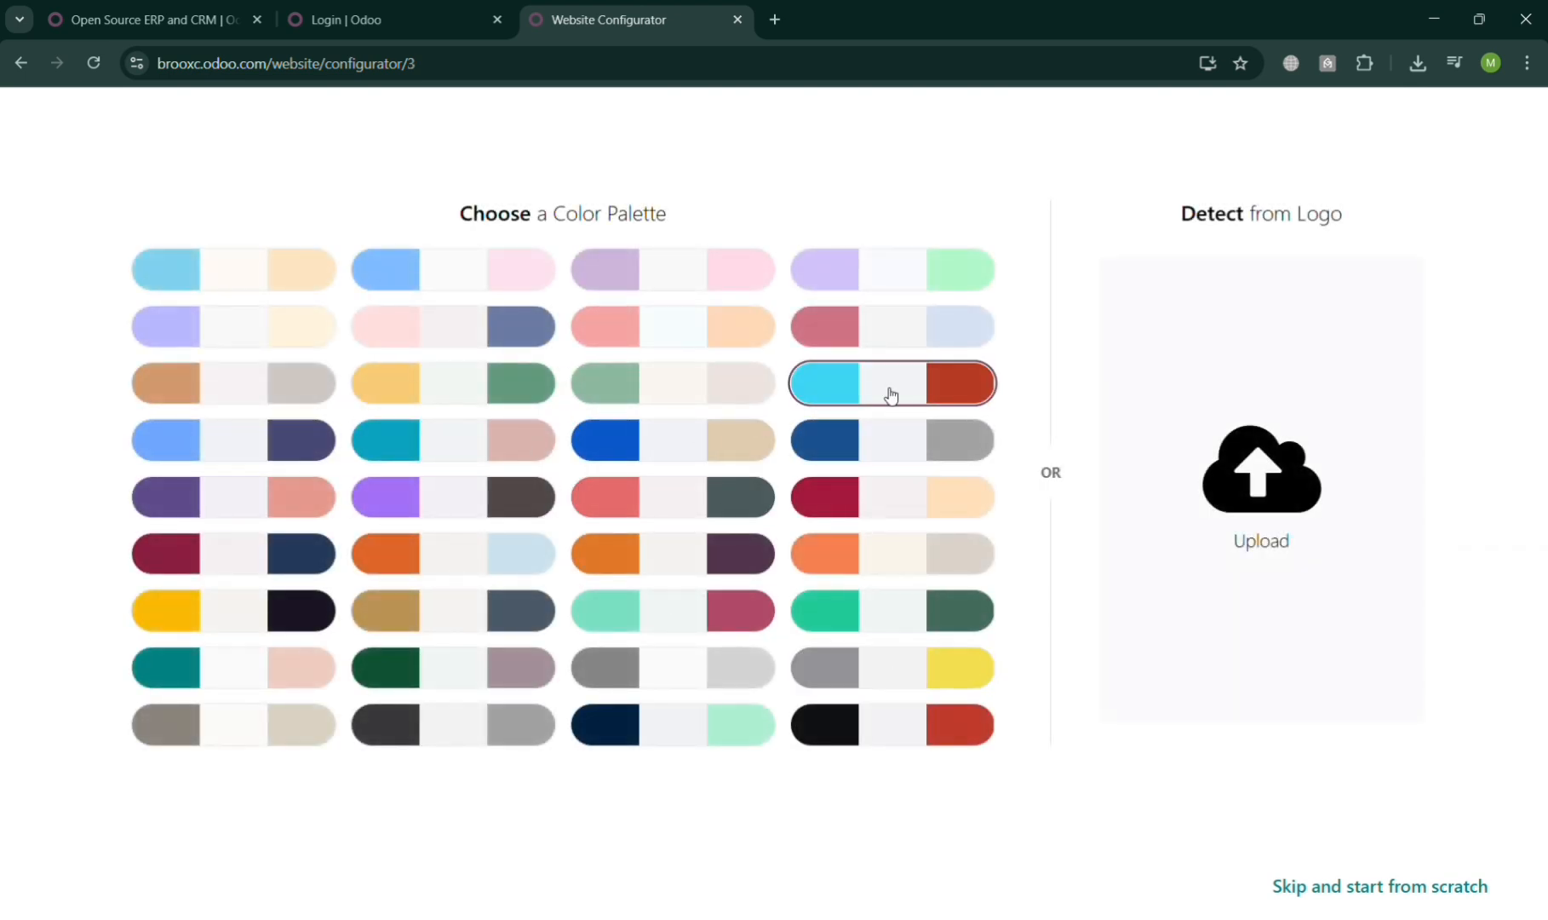
{"action": "left_click", "coordinate": [921, 458]}
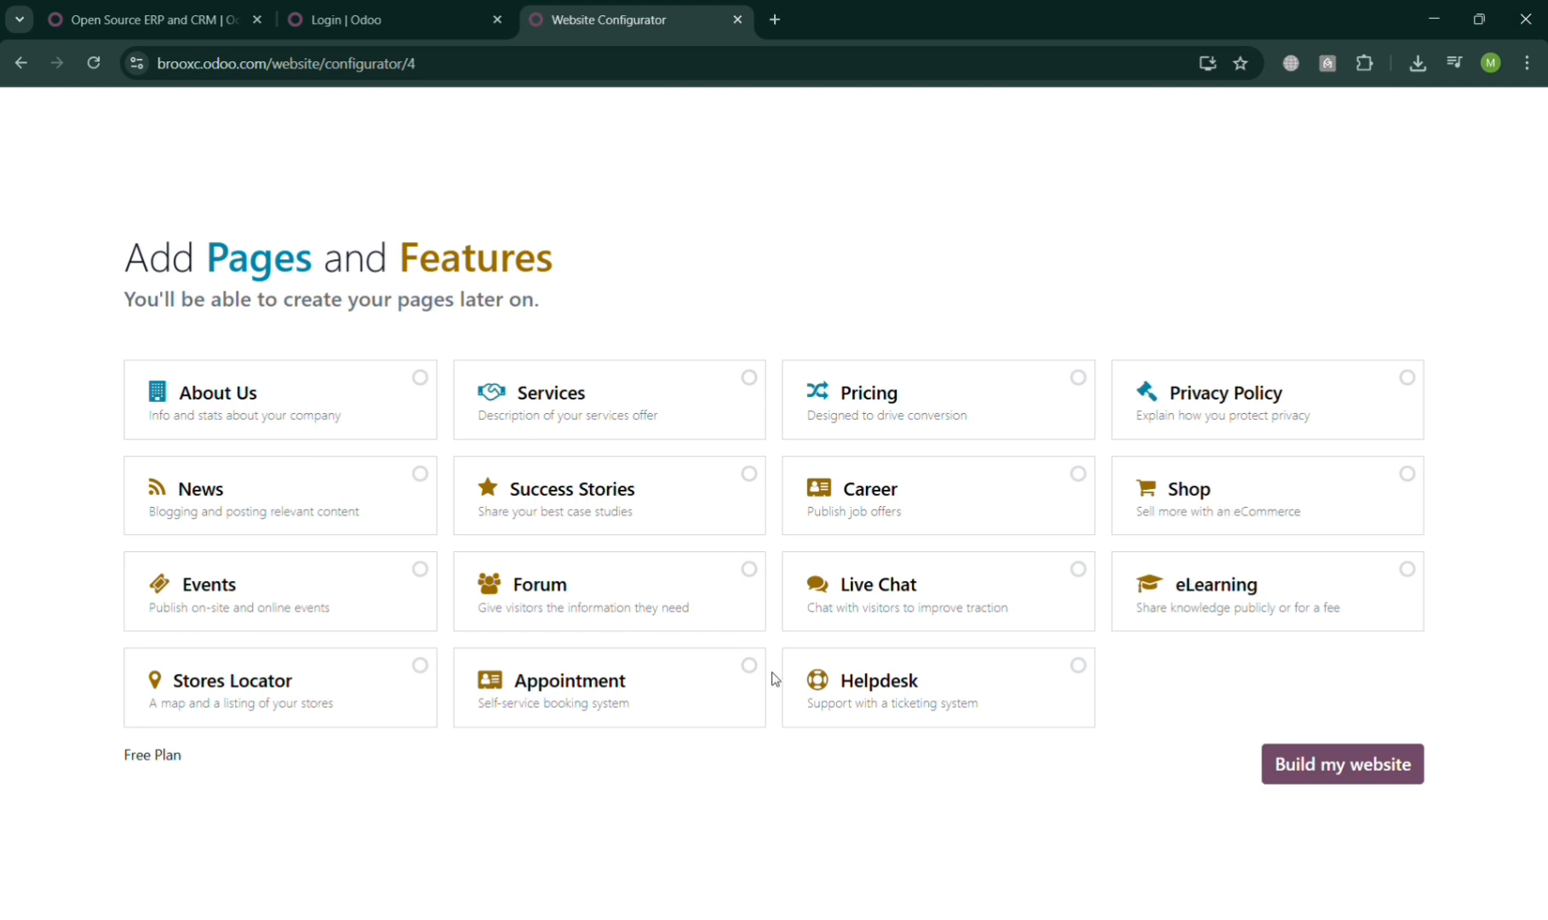
Add the About Us and Services pages, and build the website with the dark navy theme that opens with a photo collage.
{"action": "left_click", "coordinate": [404, 388]}
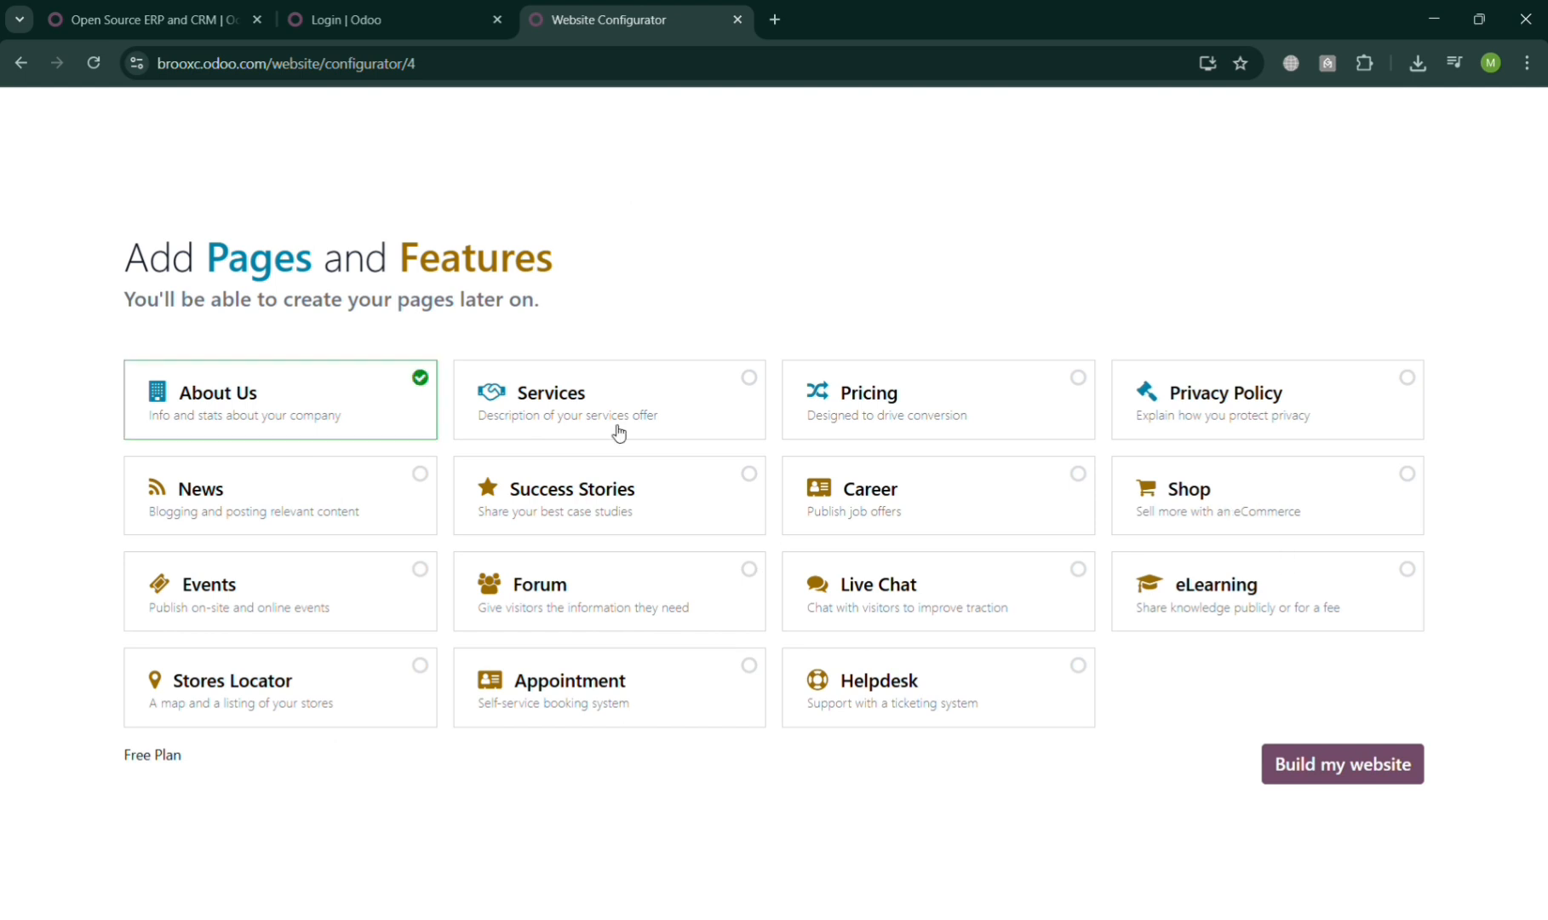
{"action": "left_click", "coordinate": [718, 413]}
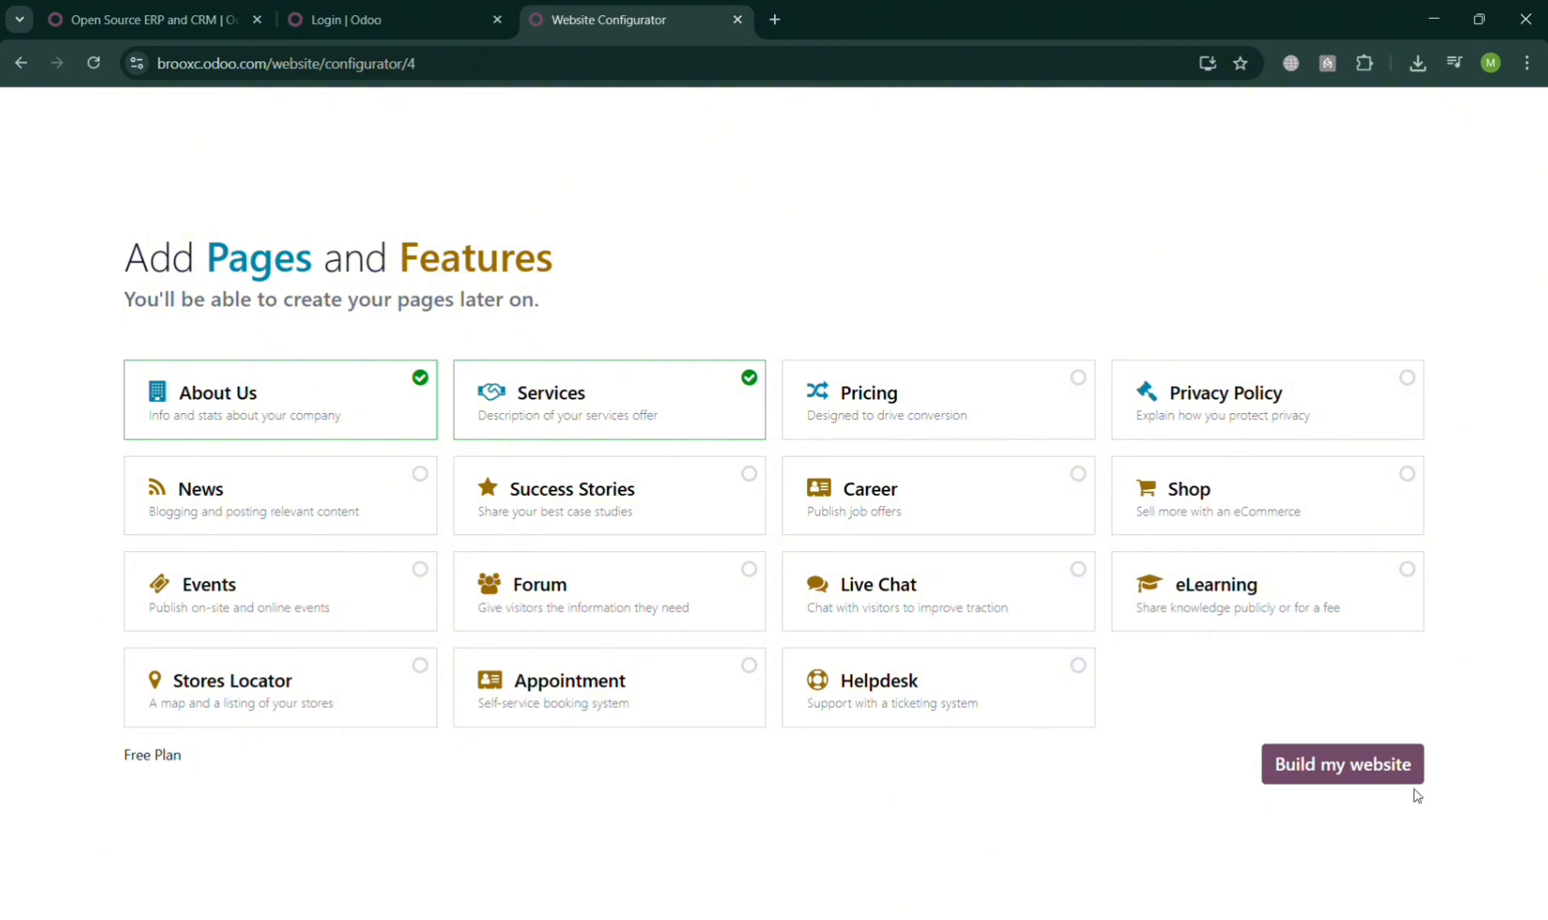
{"action": "left_click", "coordinate": [1349, 777]}
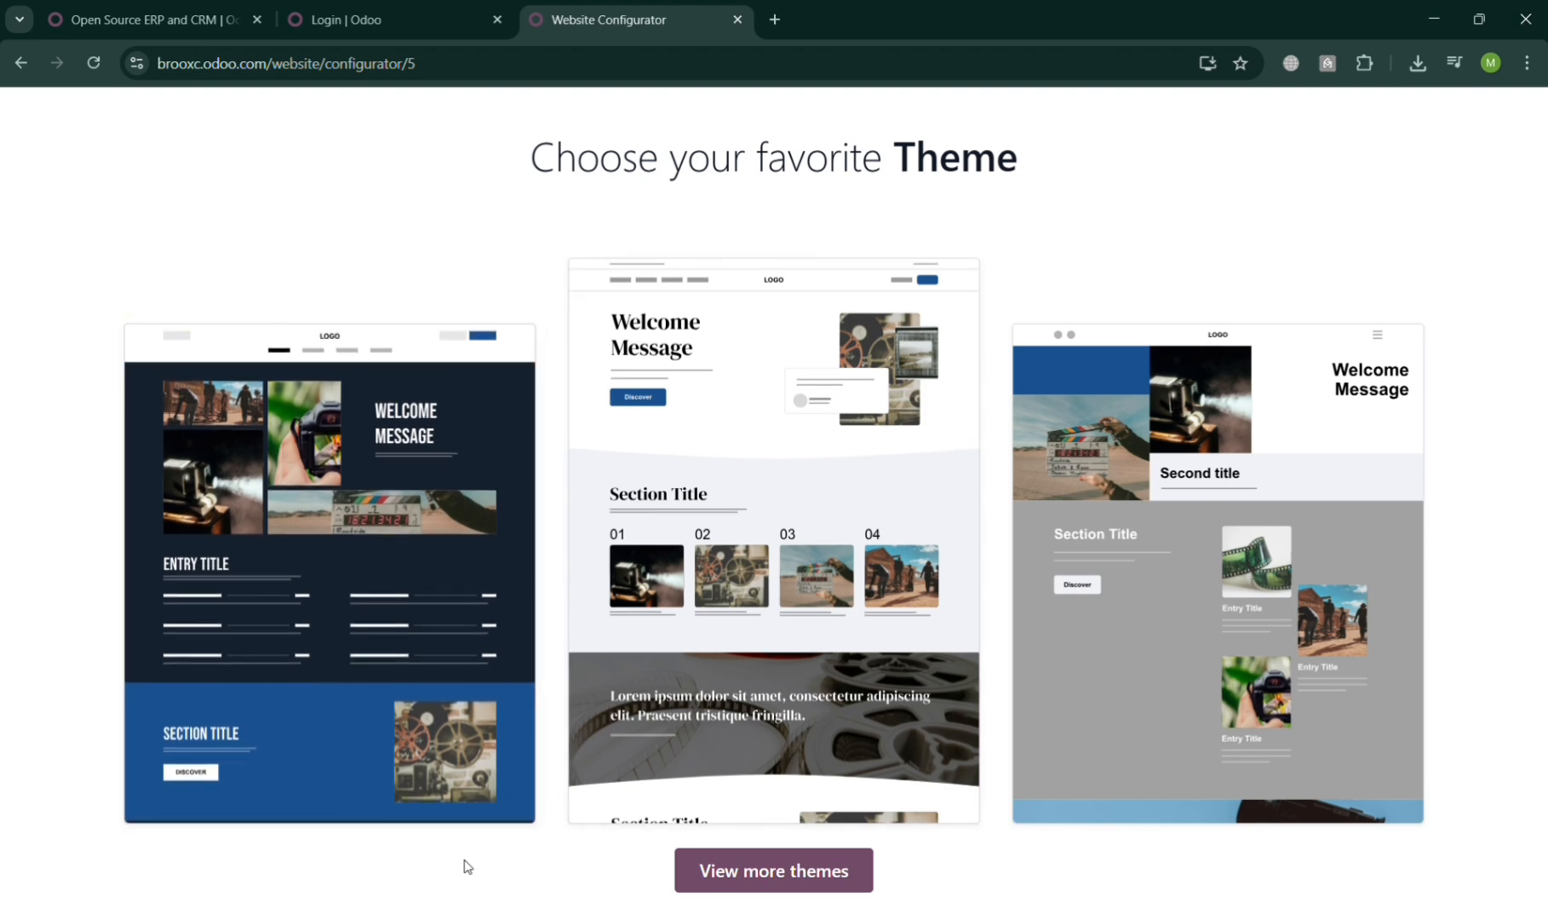
{"action": "left_click", "coordinate": [494, 594]}
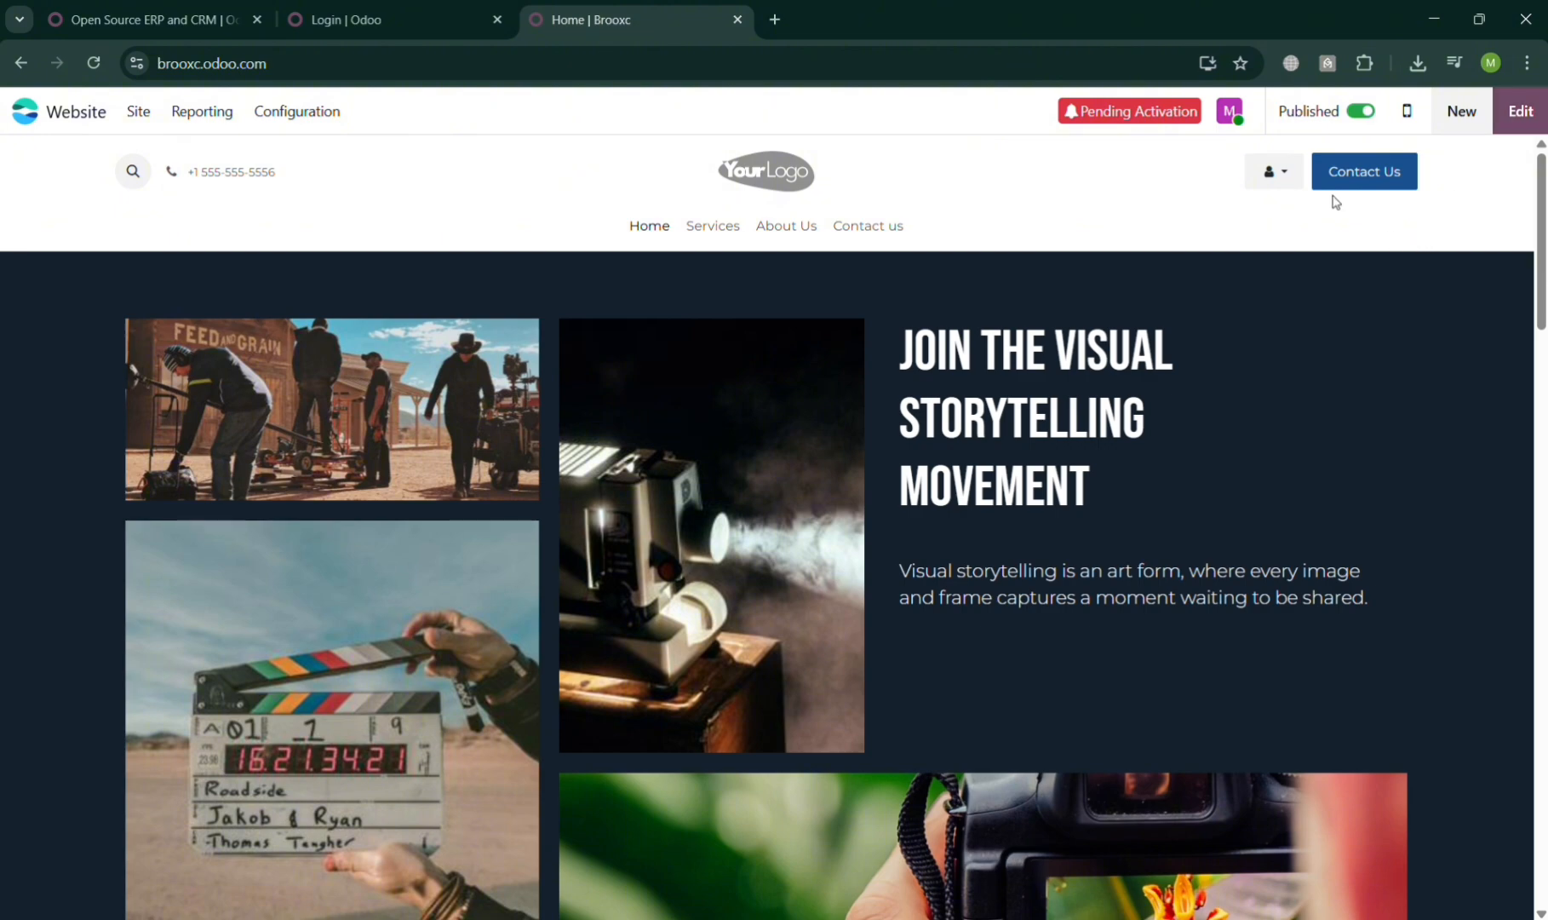
Review the generated home page and open it for editing.
{"action": "scroll", "coordinate": [963, 422], "scroll_direction": "down", "scroll_amount": 15}
{"action": "scroll", "coordinate": [1017, 388], "scroll_direction": "down", "scroll_amount": 3}
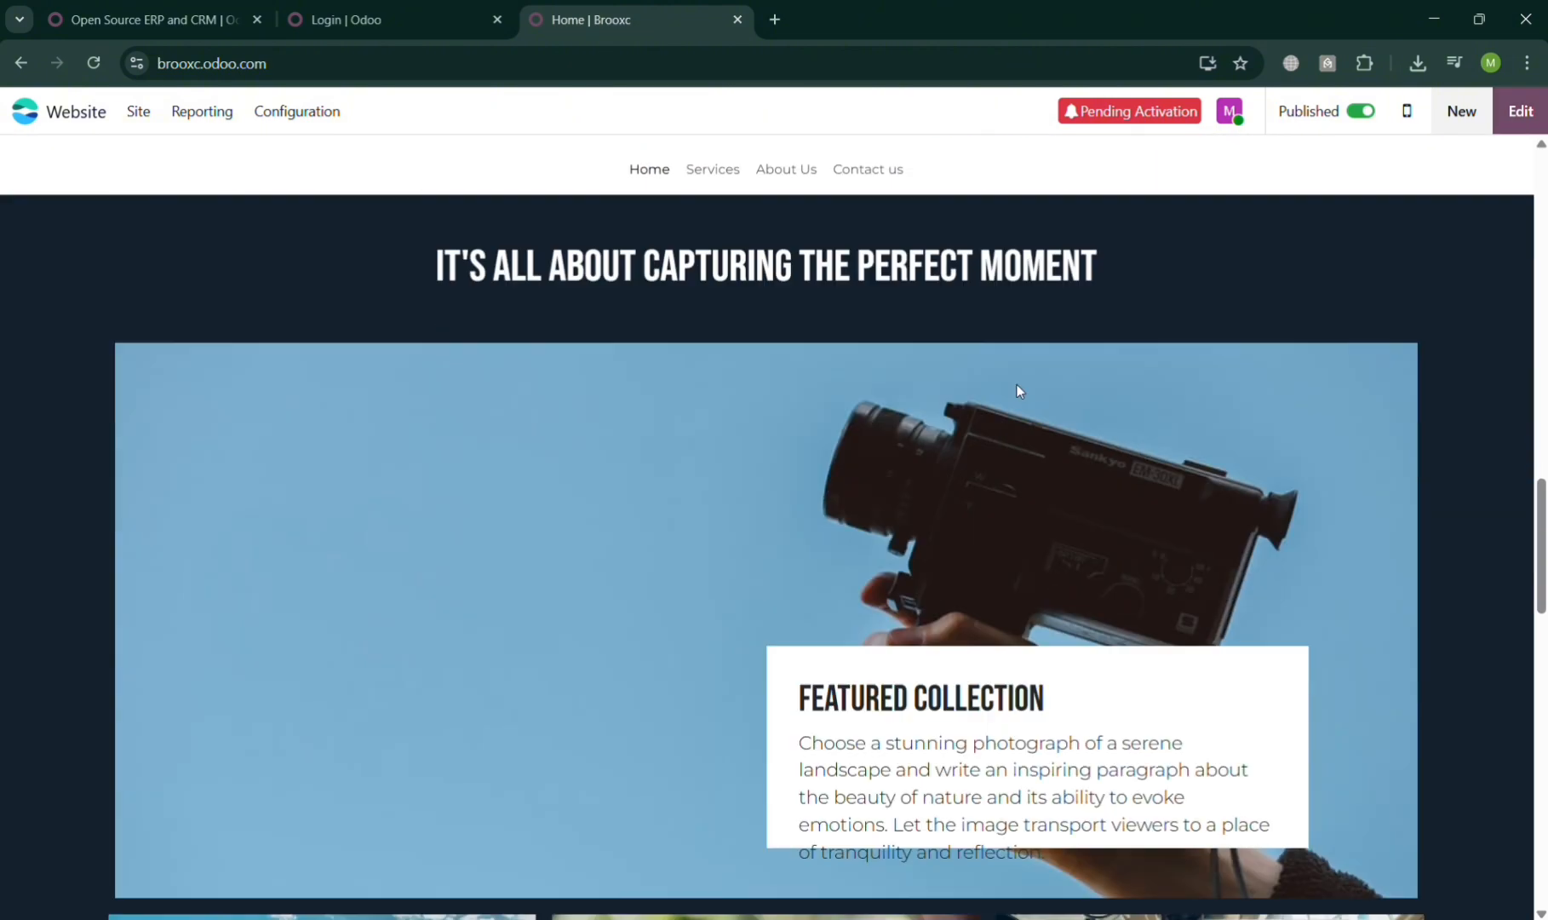
{"action": "scroll", "coordinate": [1024, 346], "scroll_direction": "up", "scroll_amount": 20}
{"action": "left_click", "coordinate": [1501, 110]}
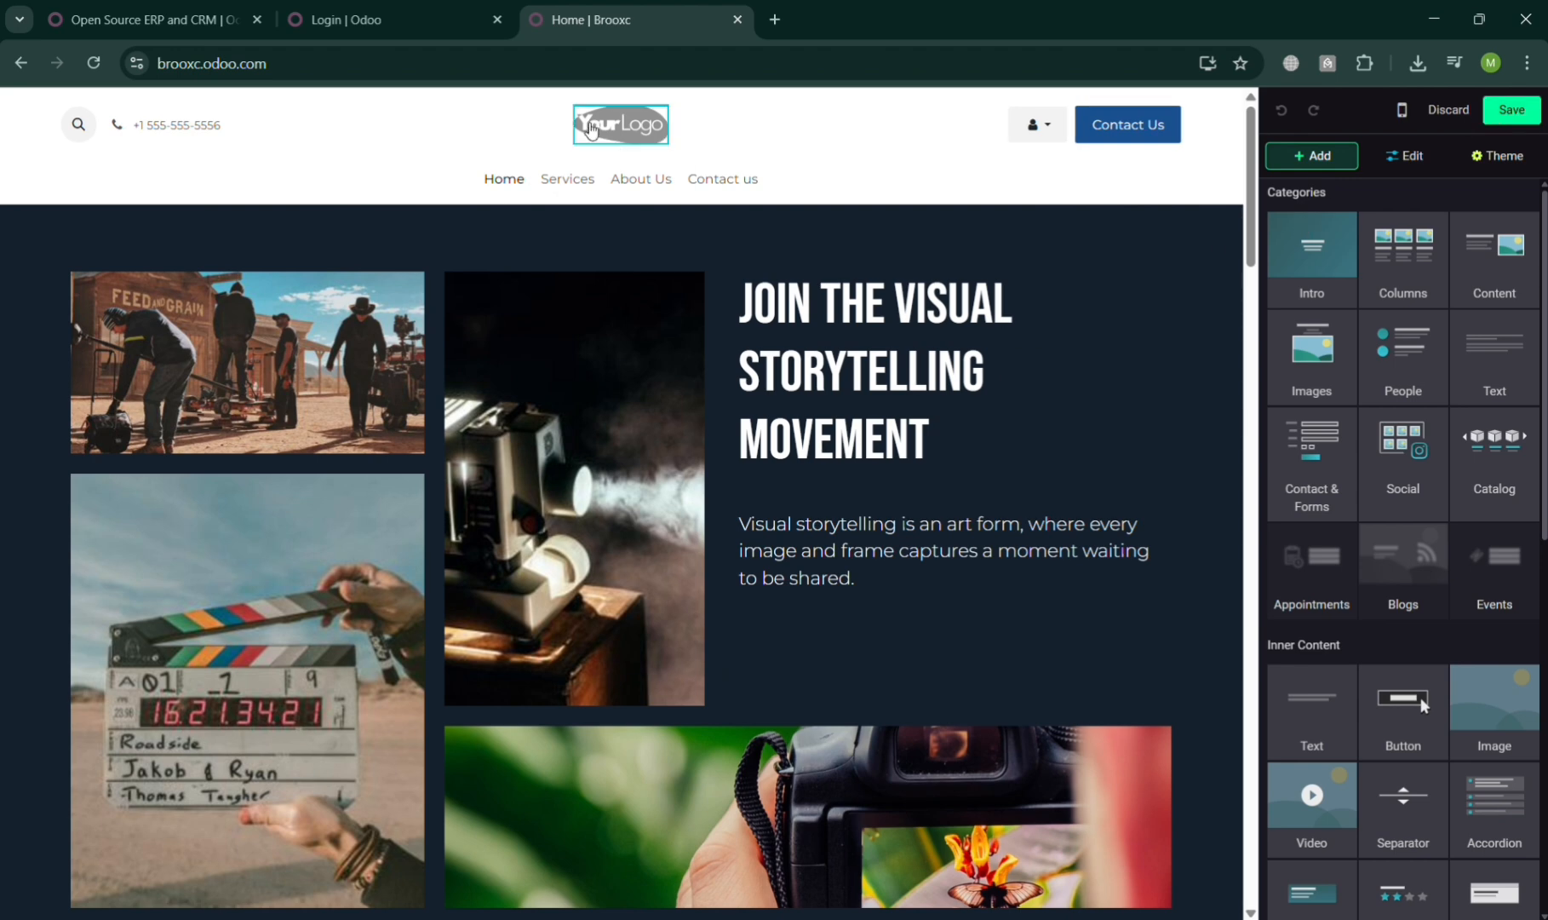
{"action": "left_click", "coordinate": [627, 128]}
{"action": "double_click", "coordinate": [627, 130]}
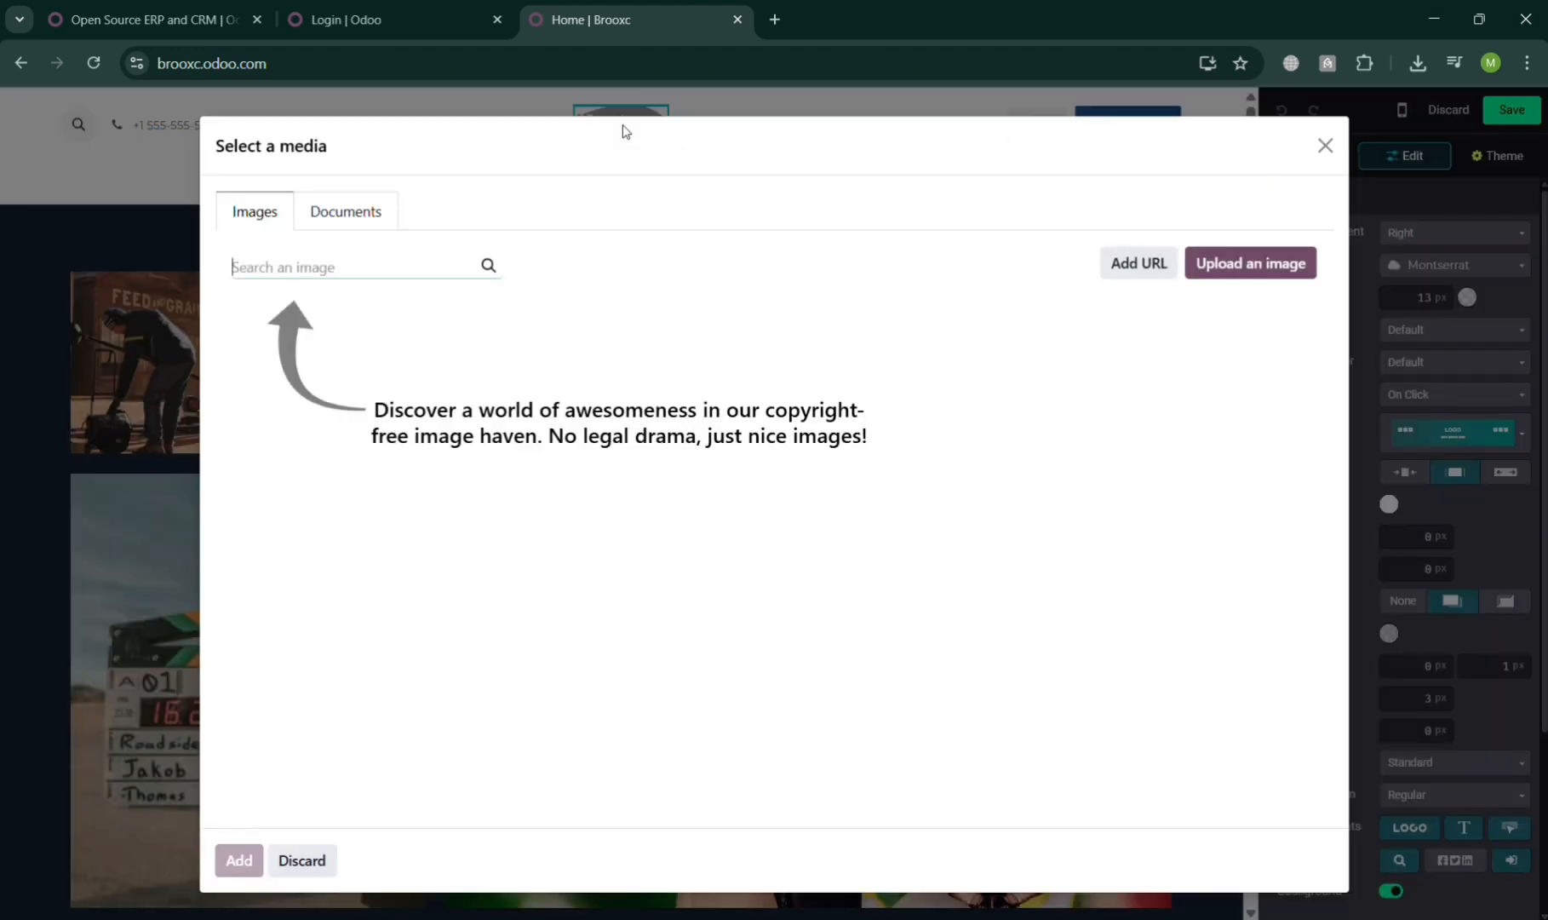
{"action": "left_click", "coordinate": [1323, 147]}
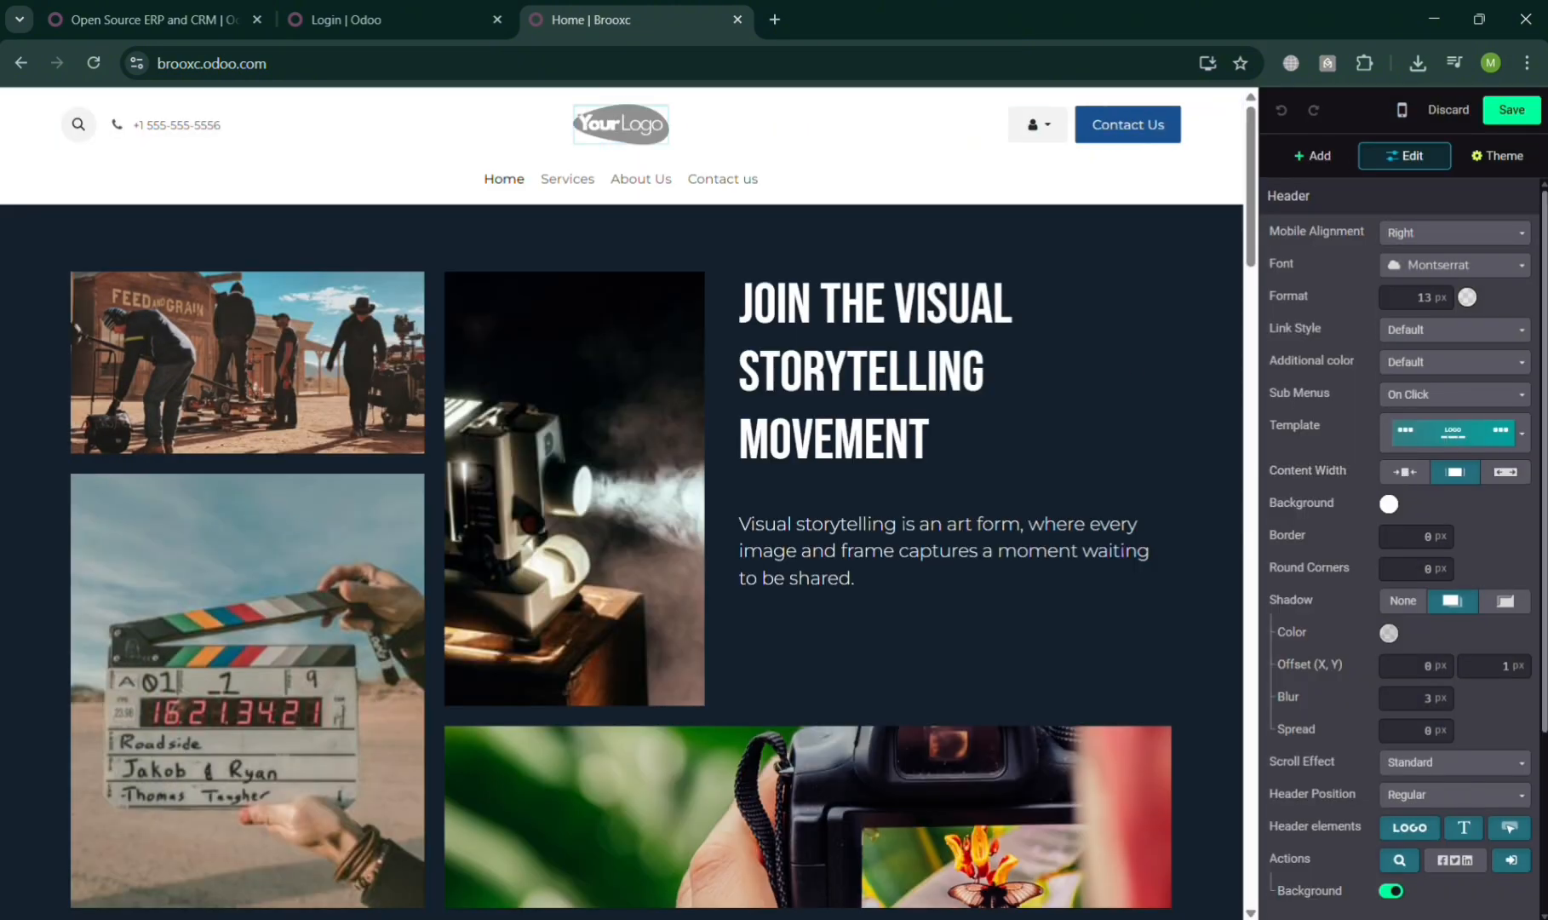
Replace the main heading beside the photo collage with "MY PORTFOLIO".
{"action": "left_click", "coordinate": [867, 373]}
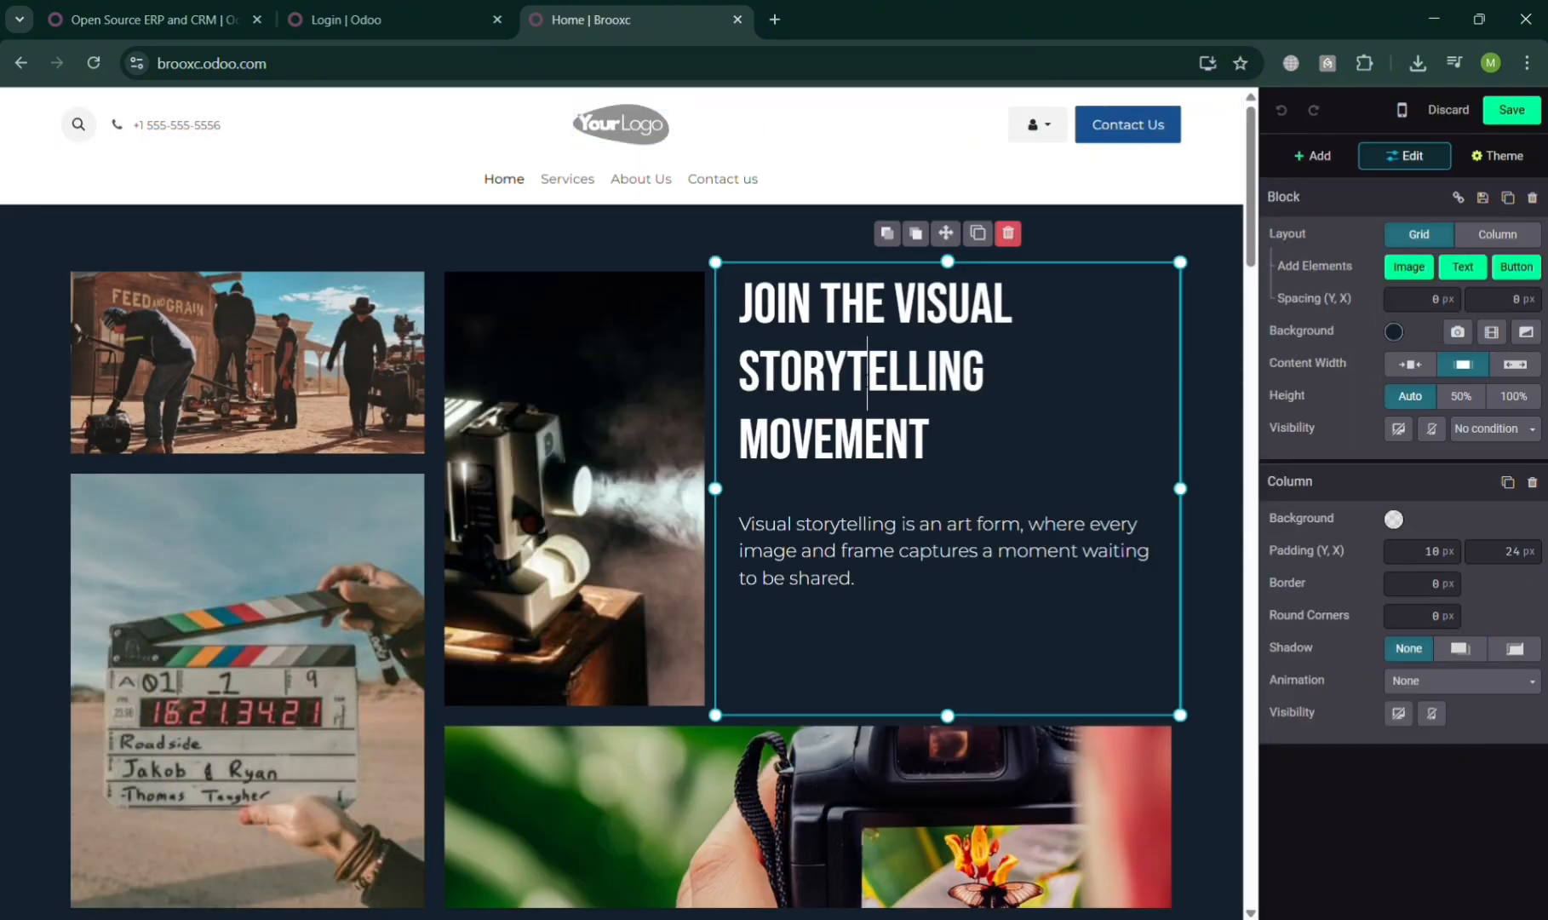
{"action": "triple_click", "coordinate": [769, 385]}
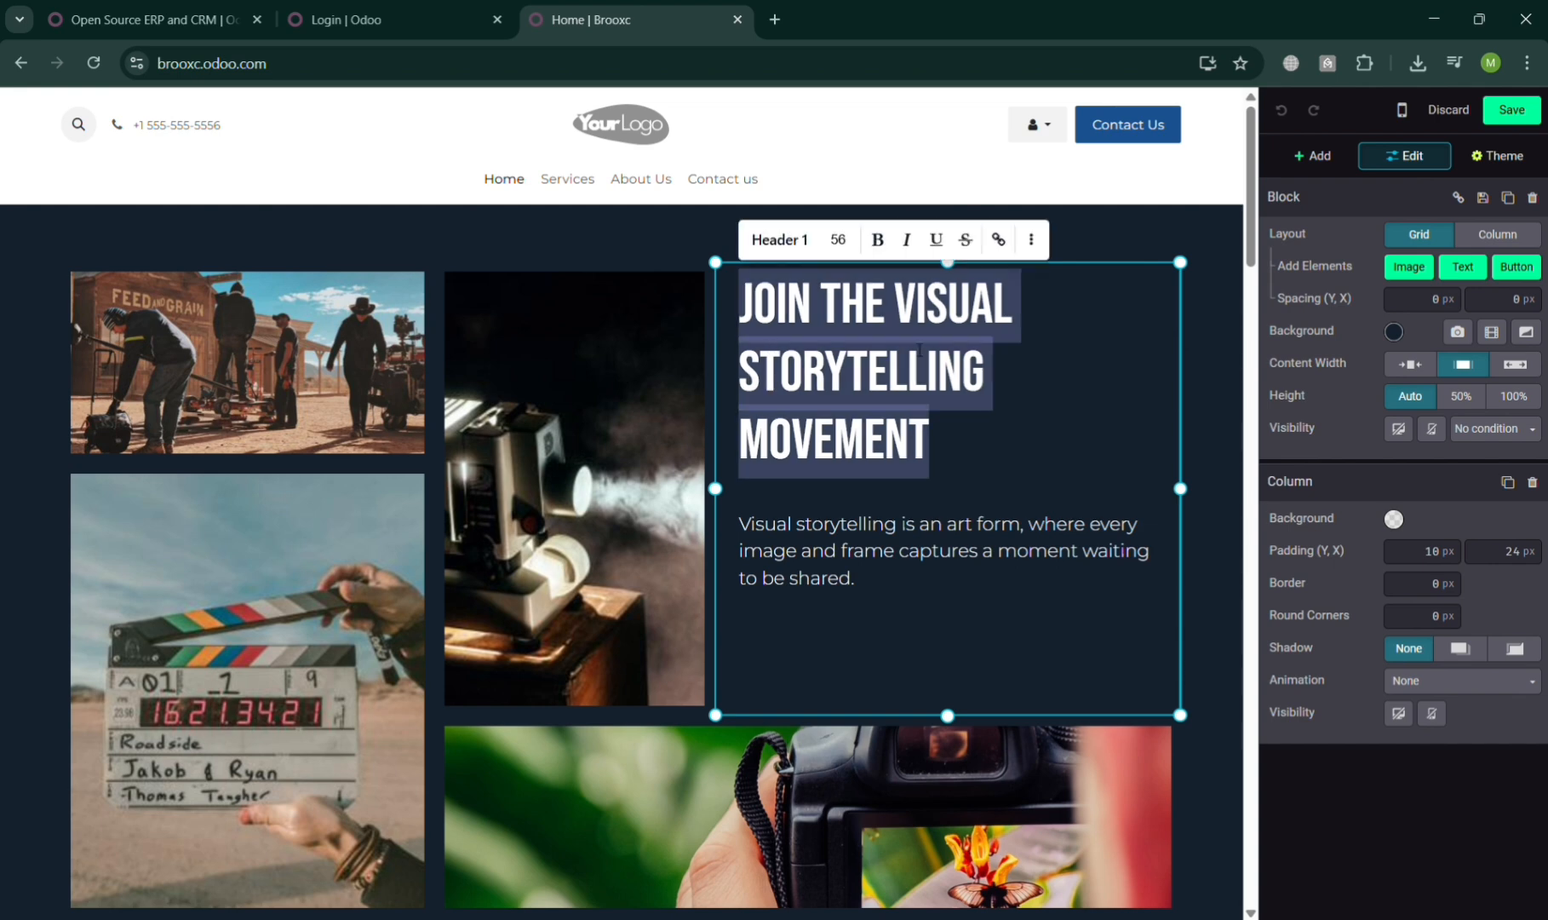
{"action": "type", "text": "MY POR"}
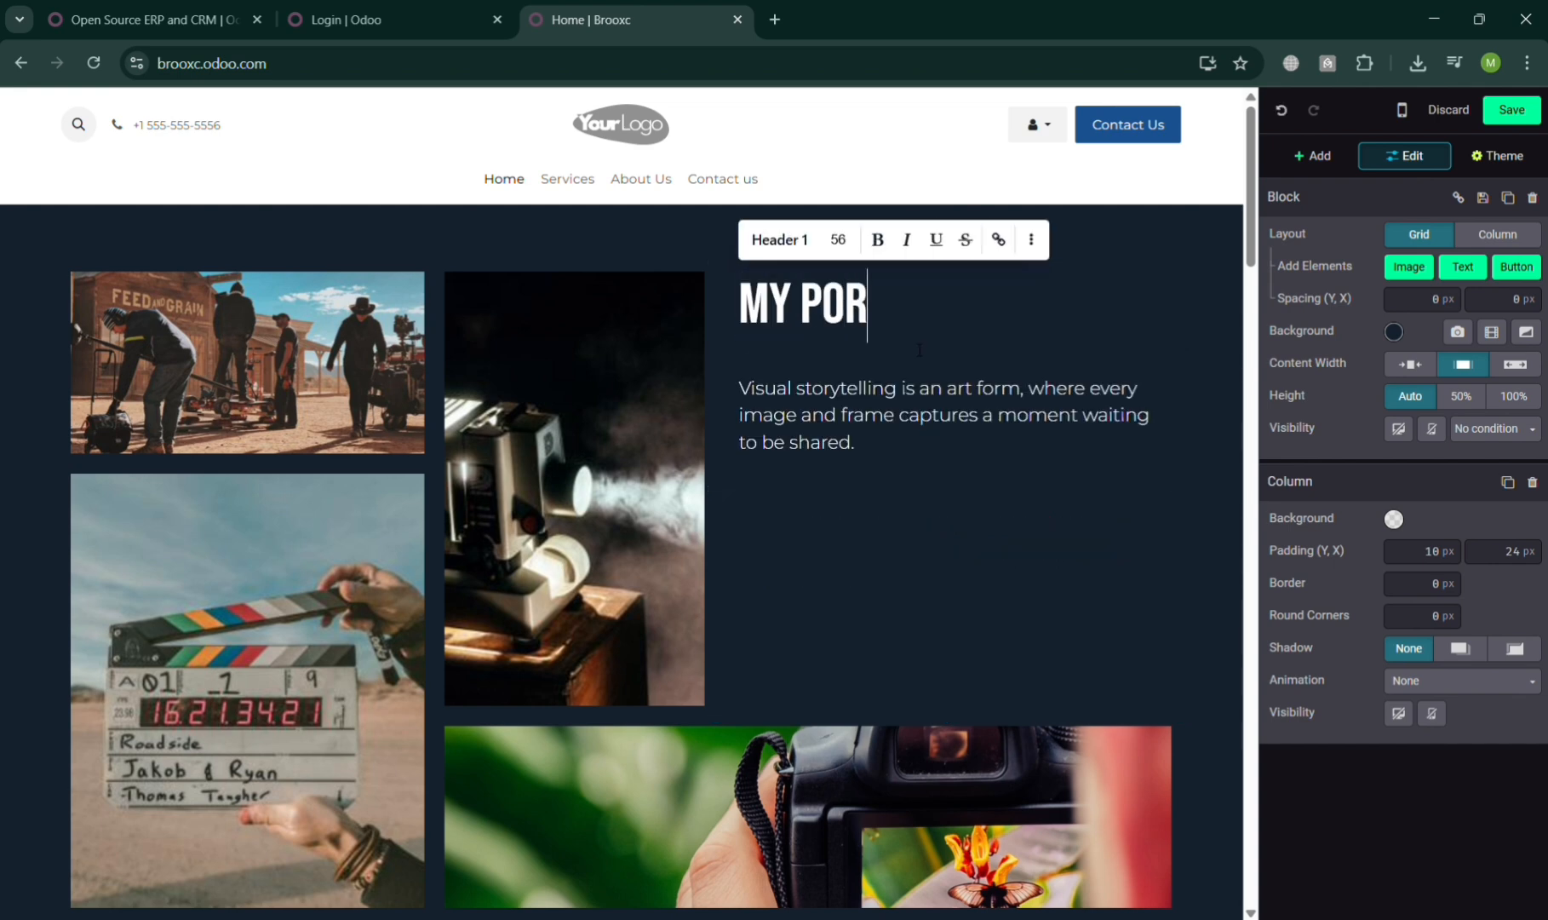
{"action": "type", "text": "TFOLIO"}
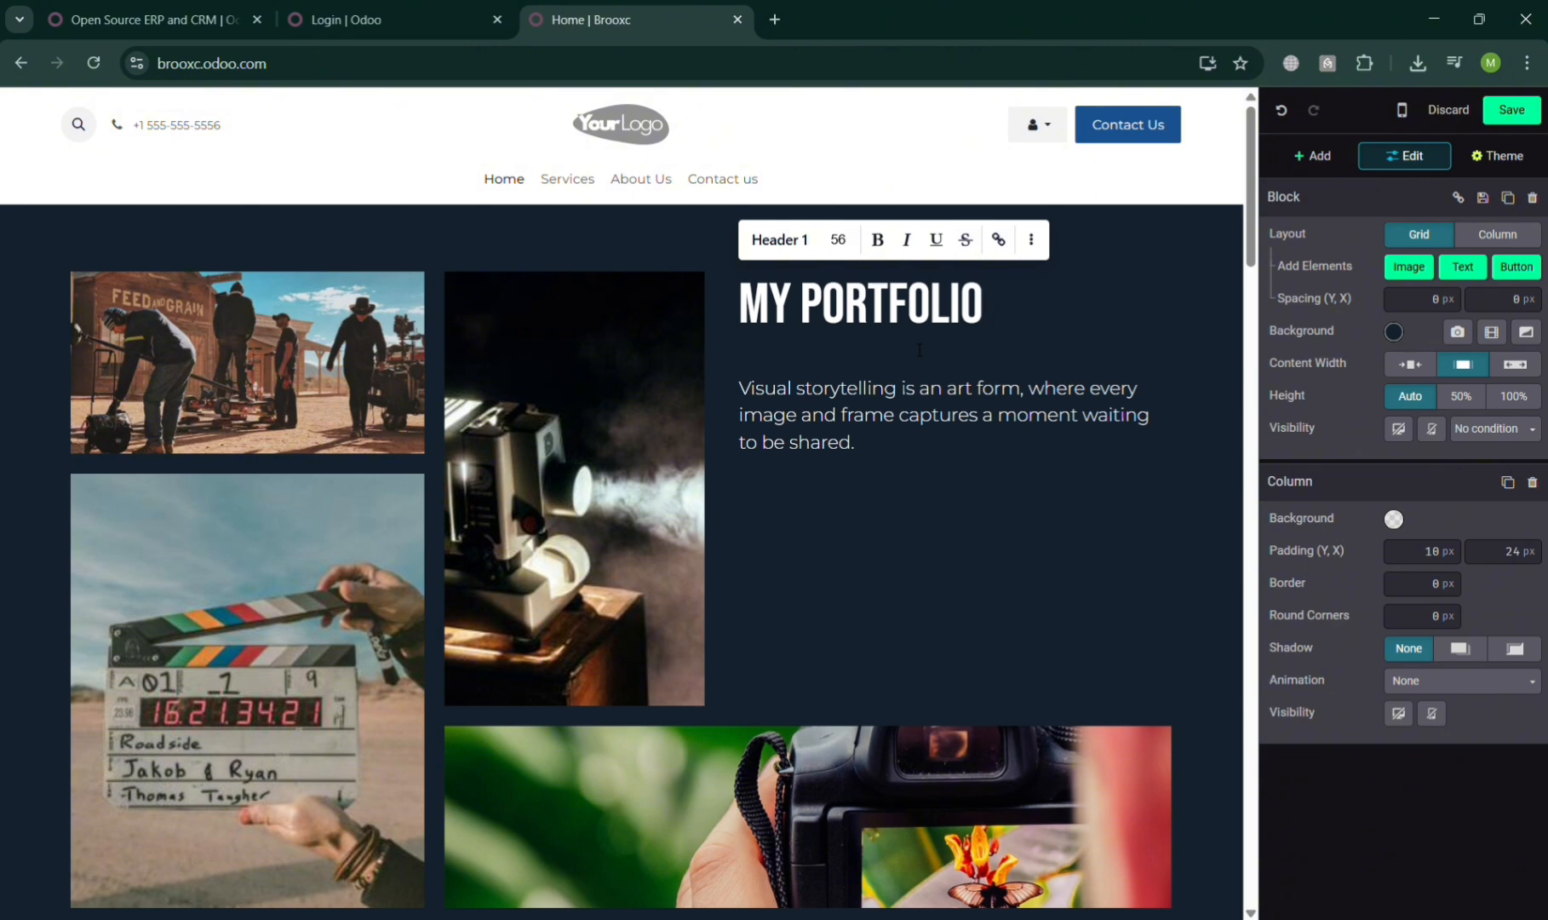
{"action": "left_click", "coordinate": [1242, 755]}
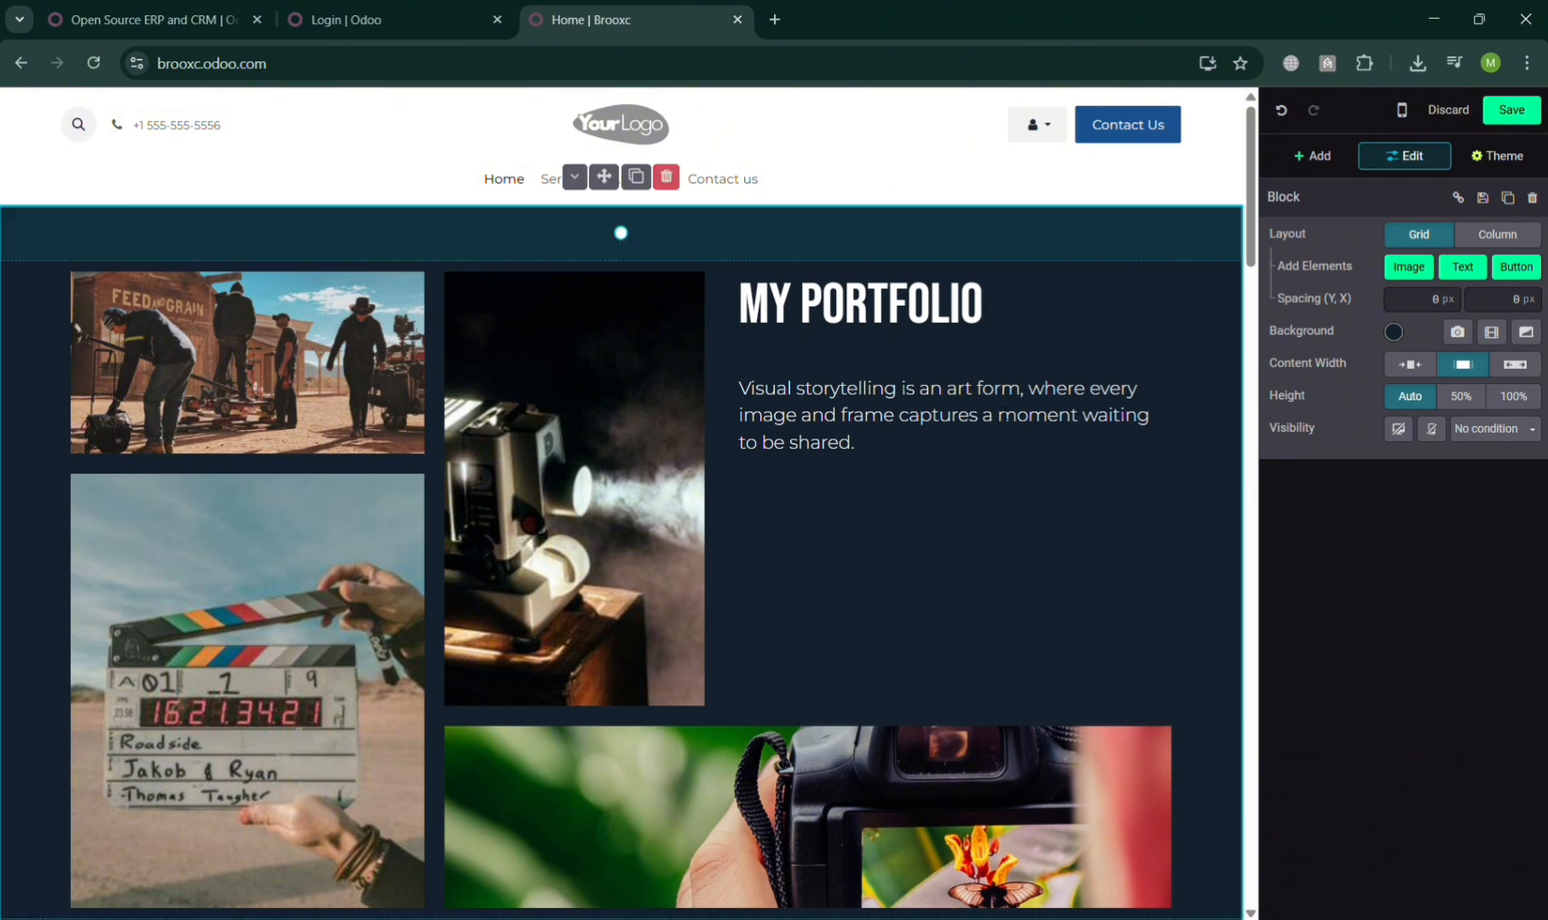
Replace the film crew photo in the collage with the blue and orange smoke picture from an image search for "ABSTRACT".
{"action": "left_click", "coordinate": [256, 388]}
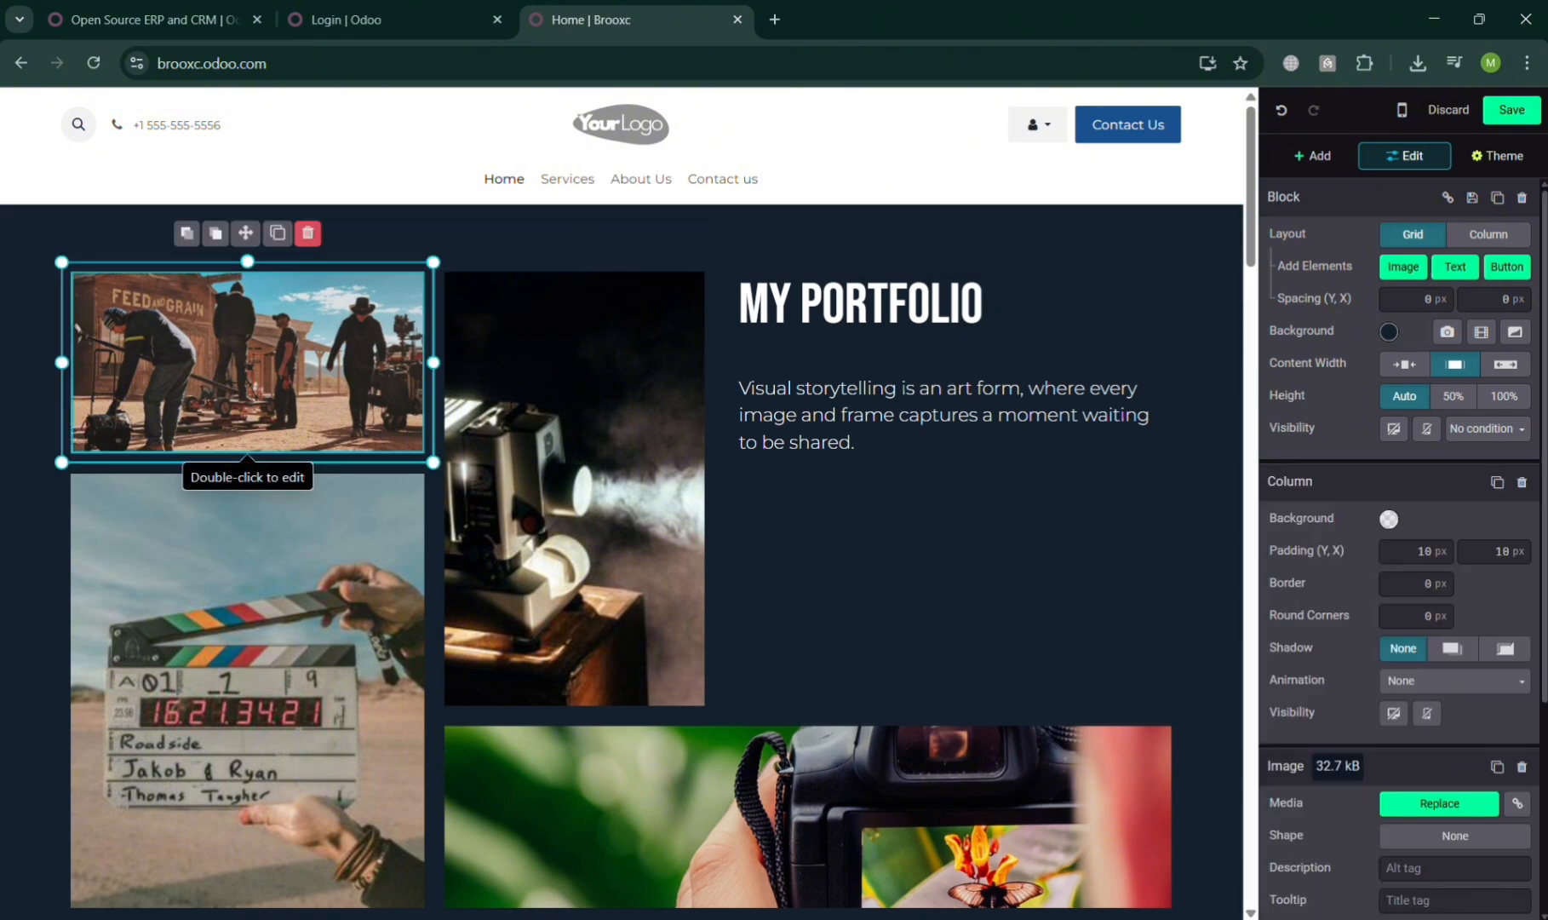
{"action": "scroll", "coordinate": [1397, 766], "scroll_direction": "down", "scroll_amount": 5}
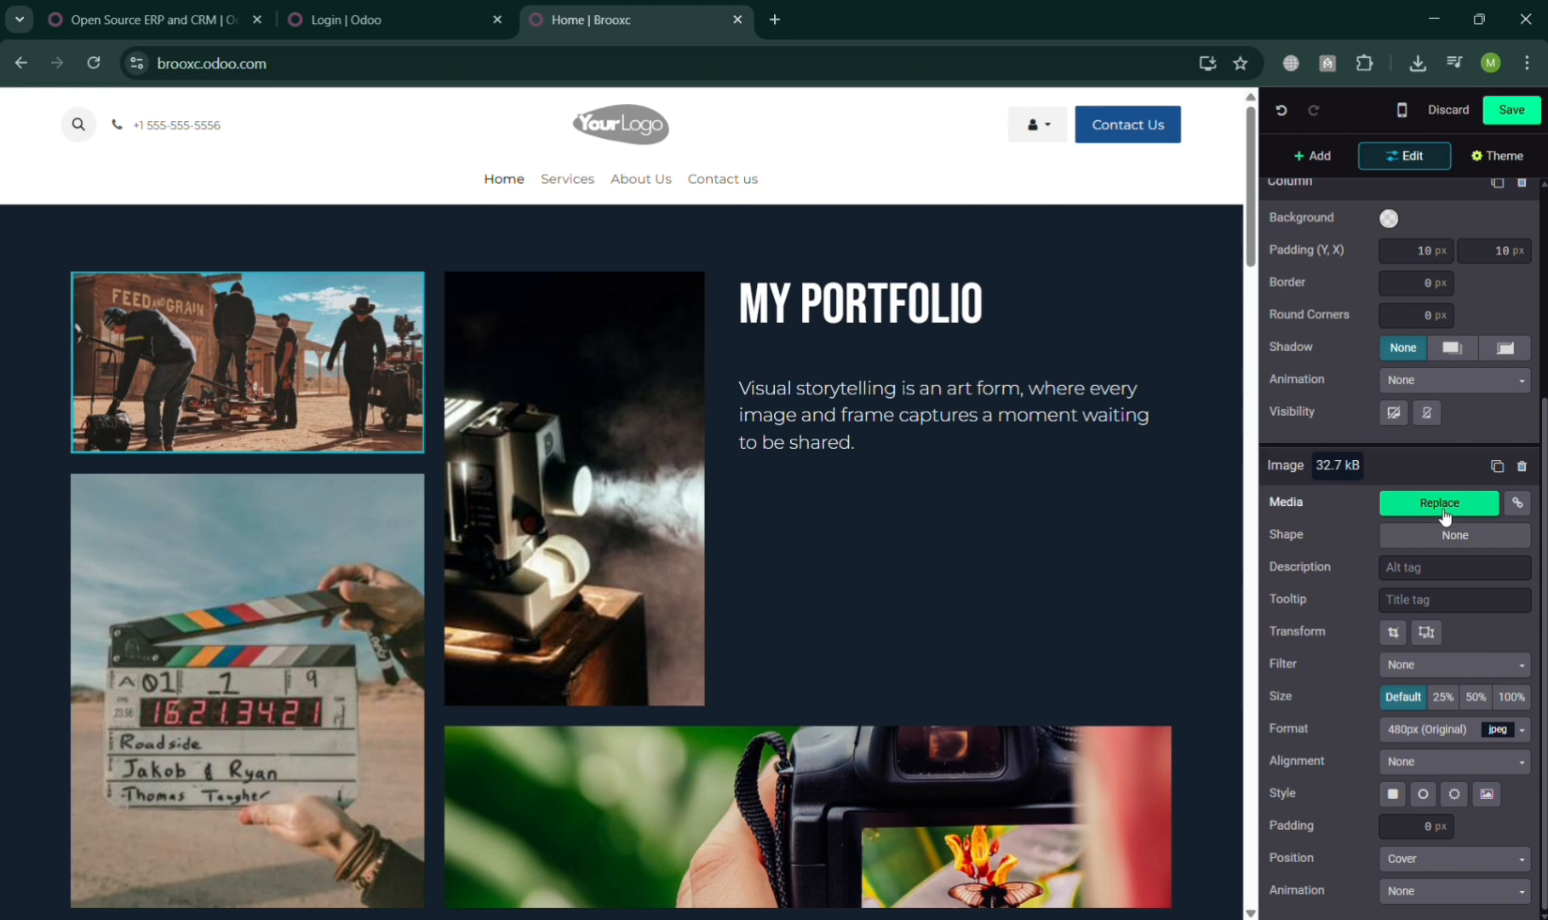
{"action": "left_click", "coordinate": [1438, 504]}
{"action": "left_click", "coordinate": [368, 232]}
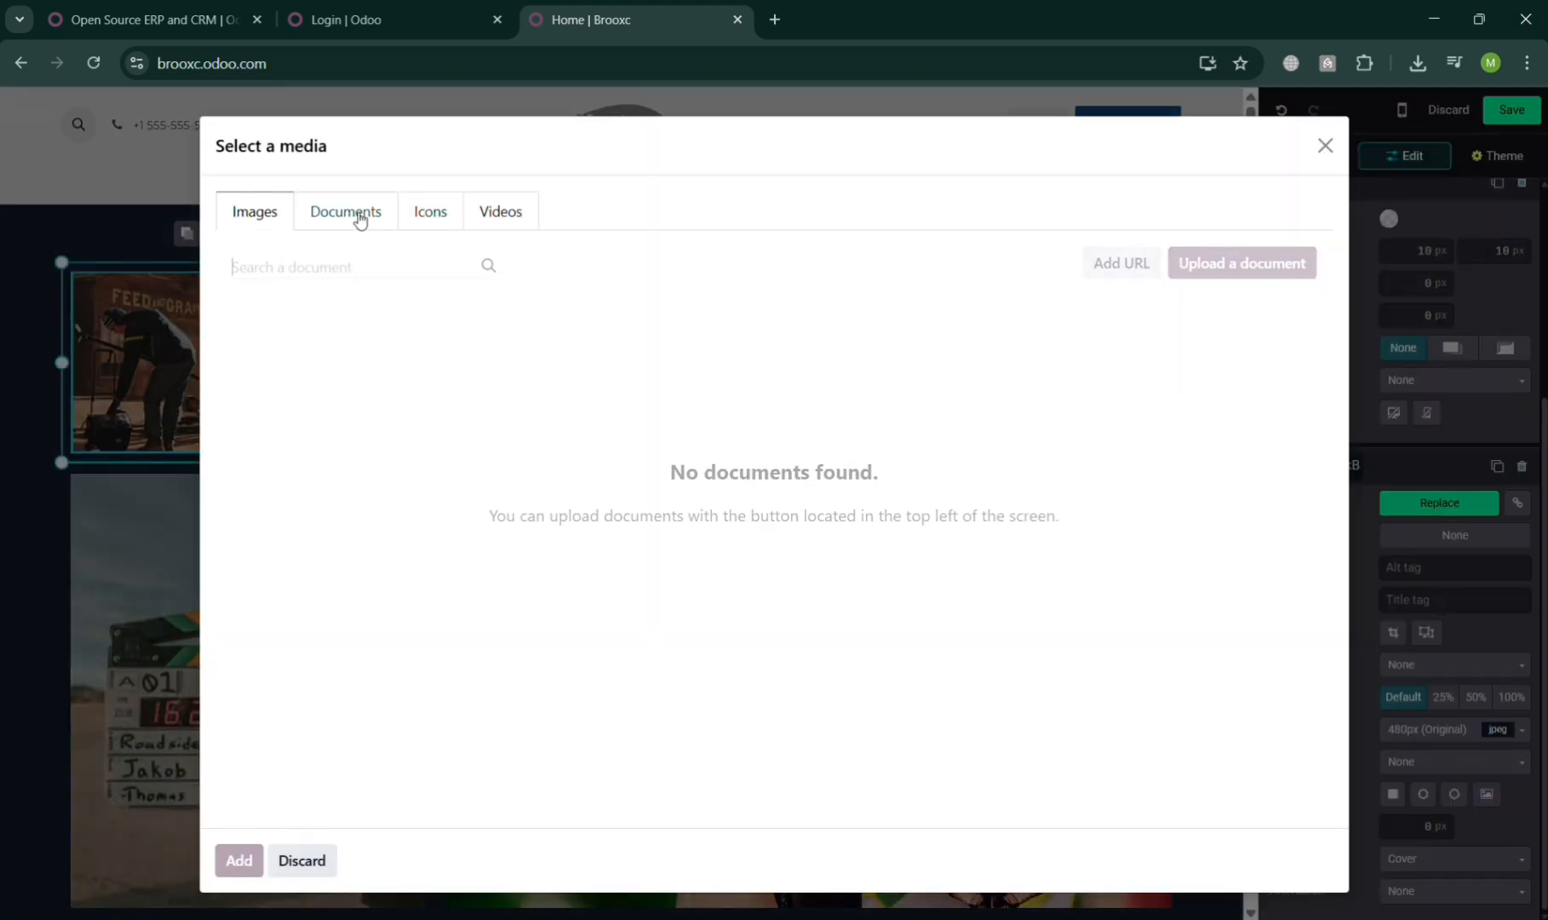
{"action": "left_click", "coordinate": [286, 221]}
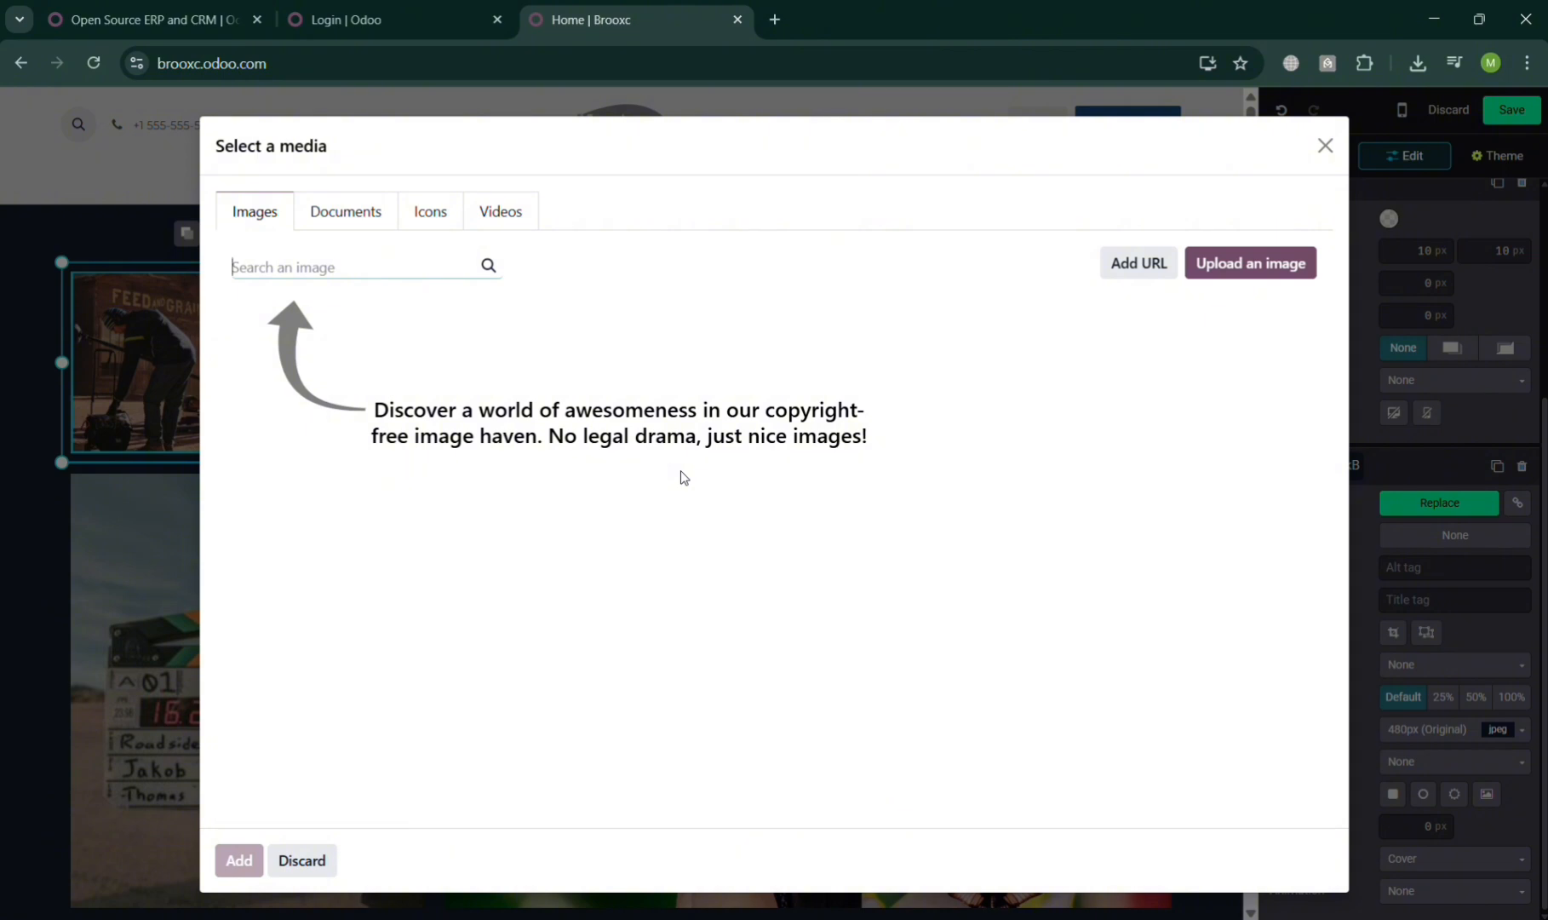
{"action": "type", "text": "ABSTRACT"}
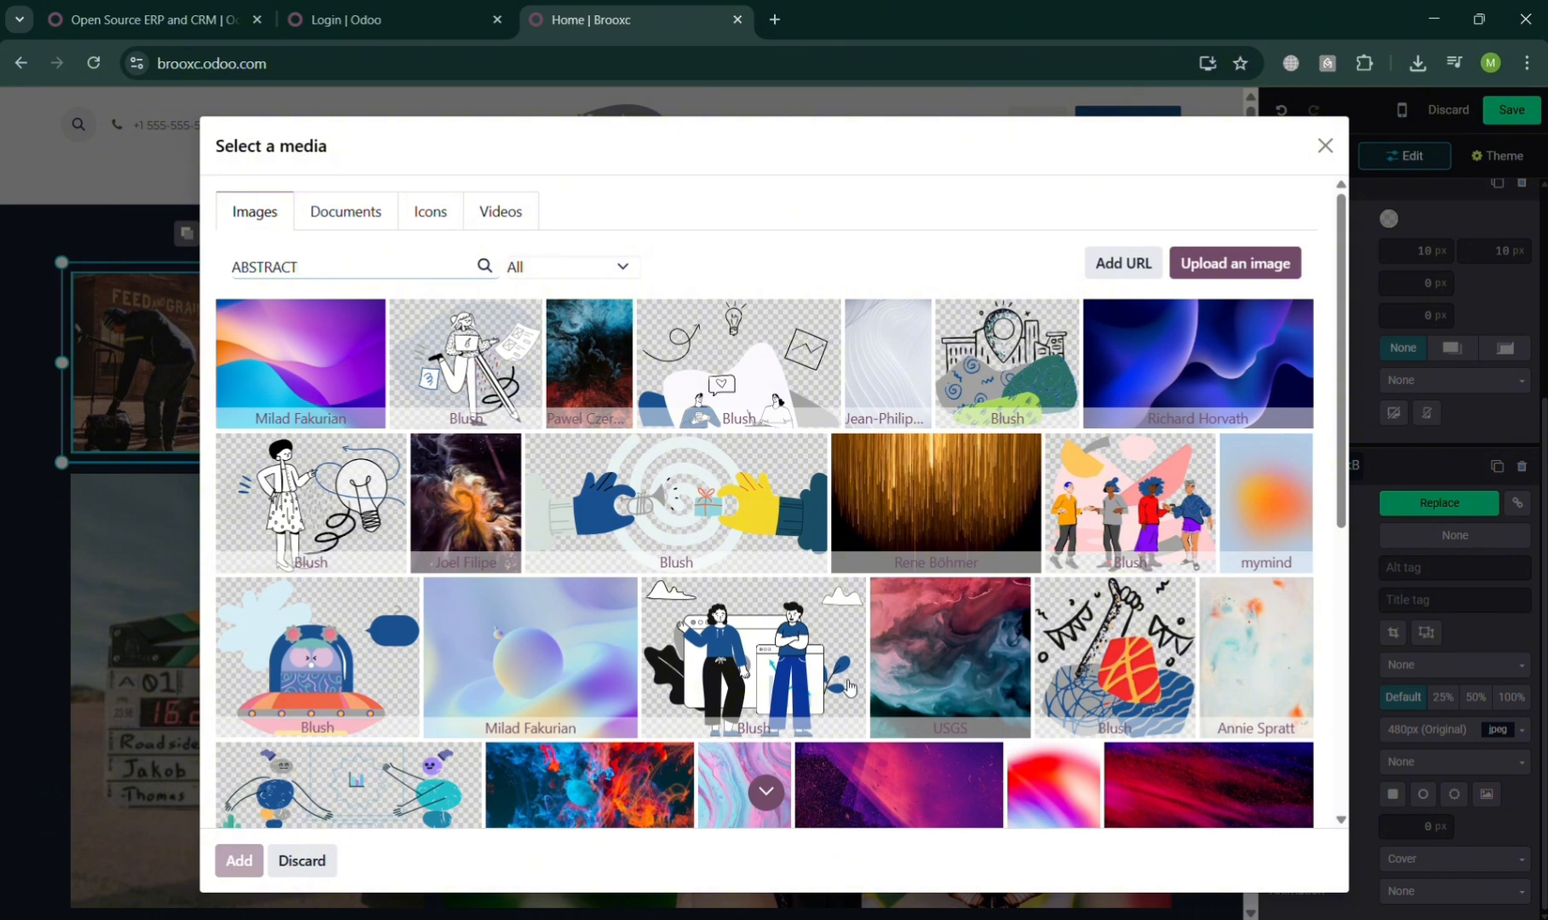
{"action": "scroll", "coordinate": [805, 649], "scroll_direction": "down", "scroll_amount": 5}
{"action": "left_click", "coordinate": [655, 341]}
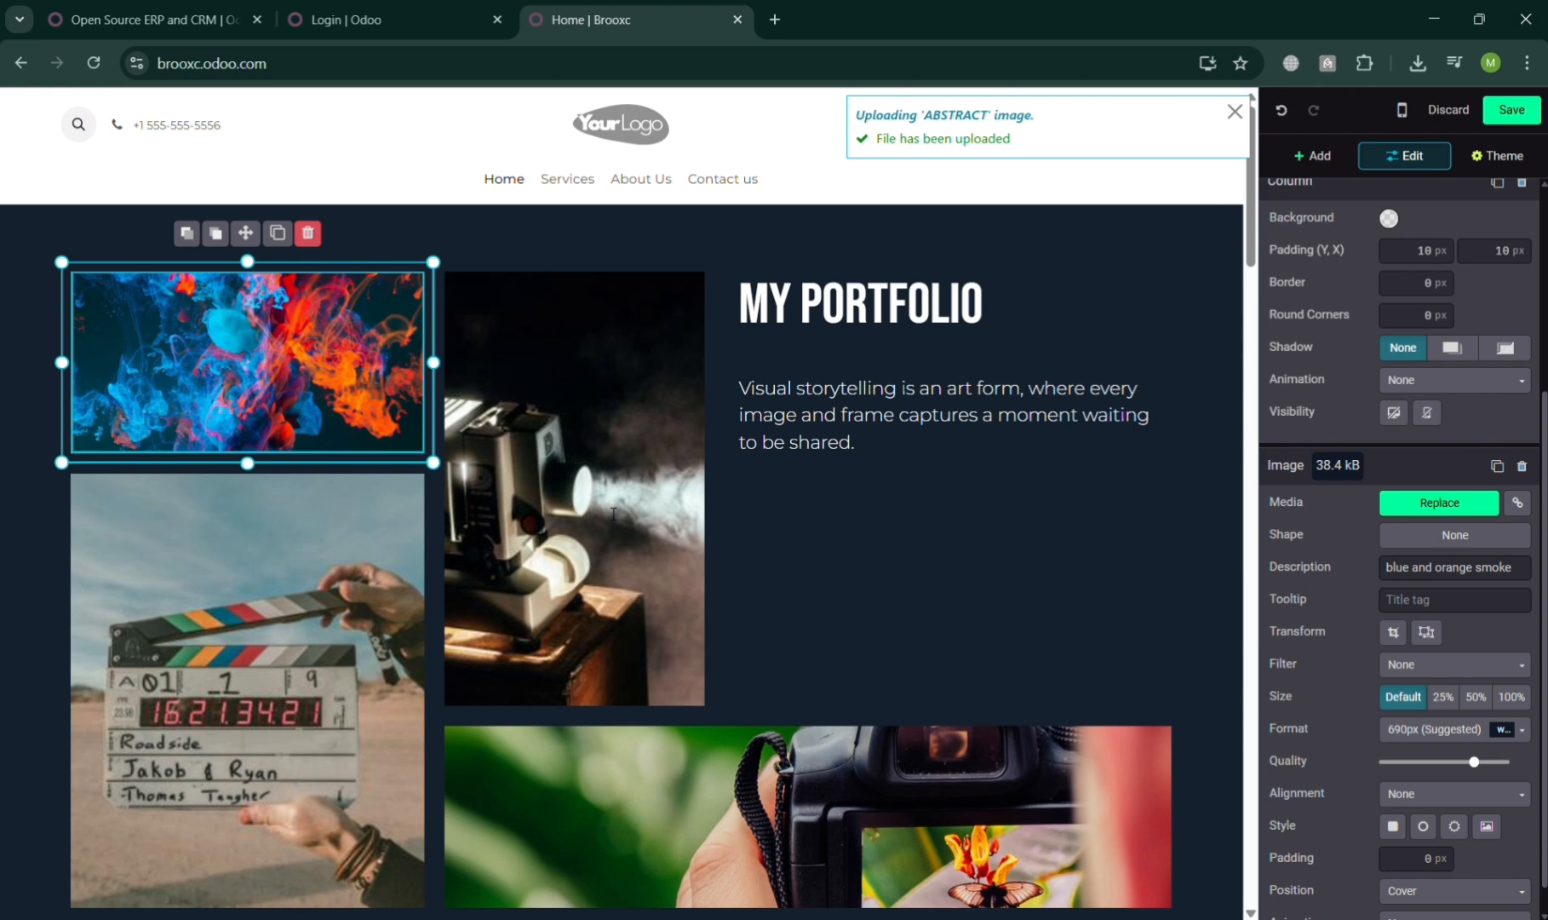
Examine the editing options of the projector photo, the collage block and the Upcoming Collections column, plus the available building blocks.
{"action": "left_click", "coordinate": [613, 514]}
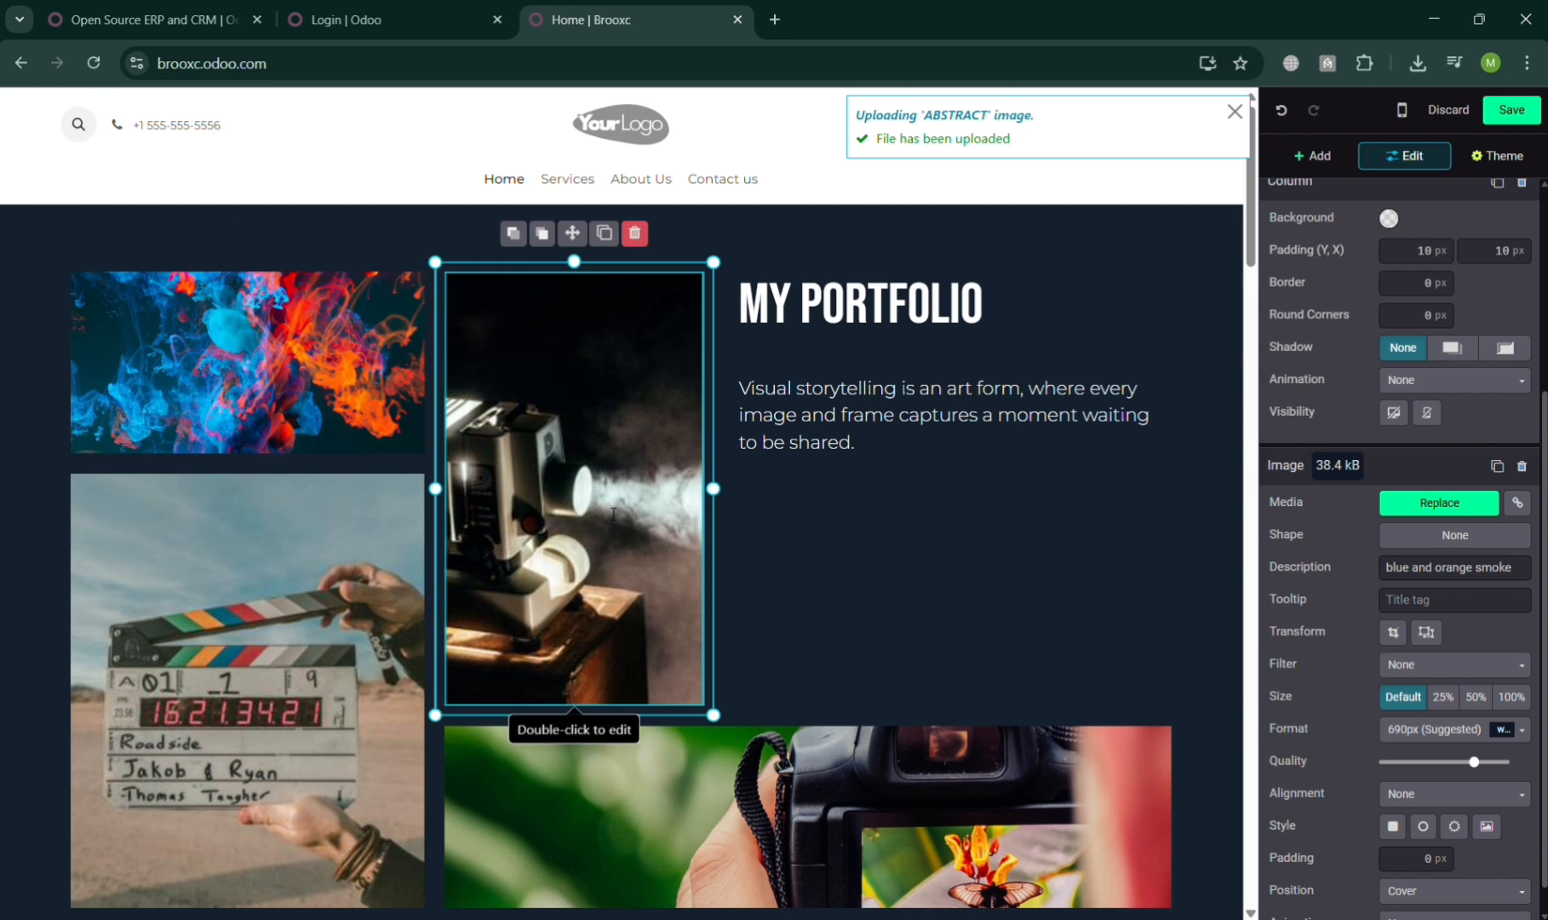
{"action": "scroll", "coordinate": [613, 513], "scroll_direction": "down", "scroll_amount": 3}
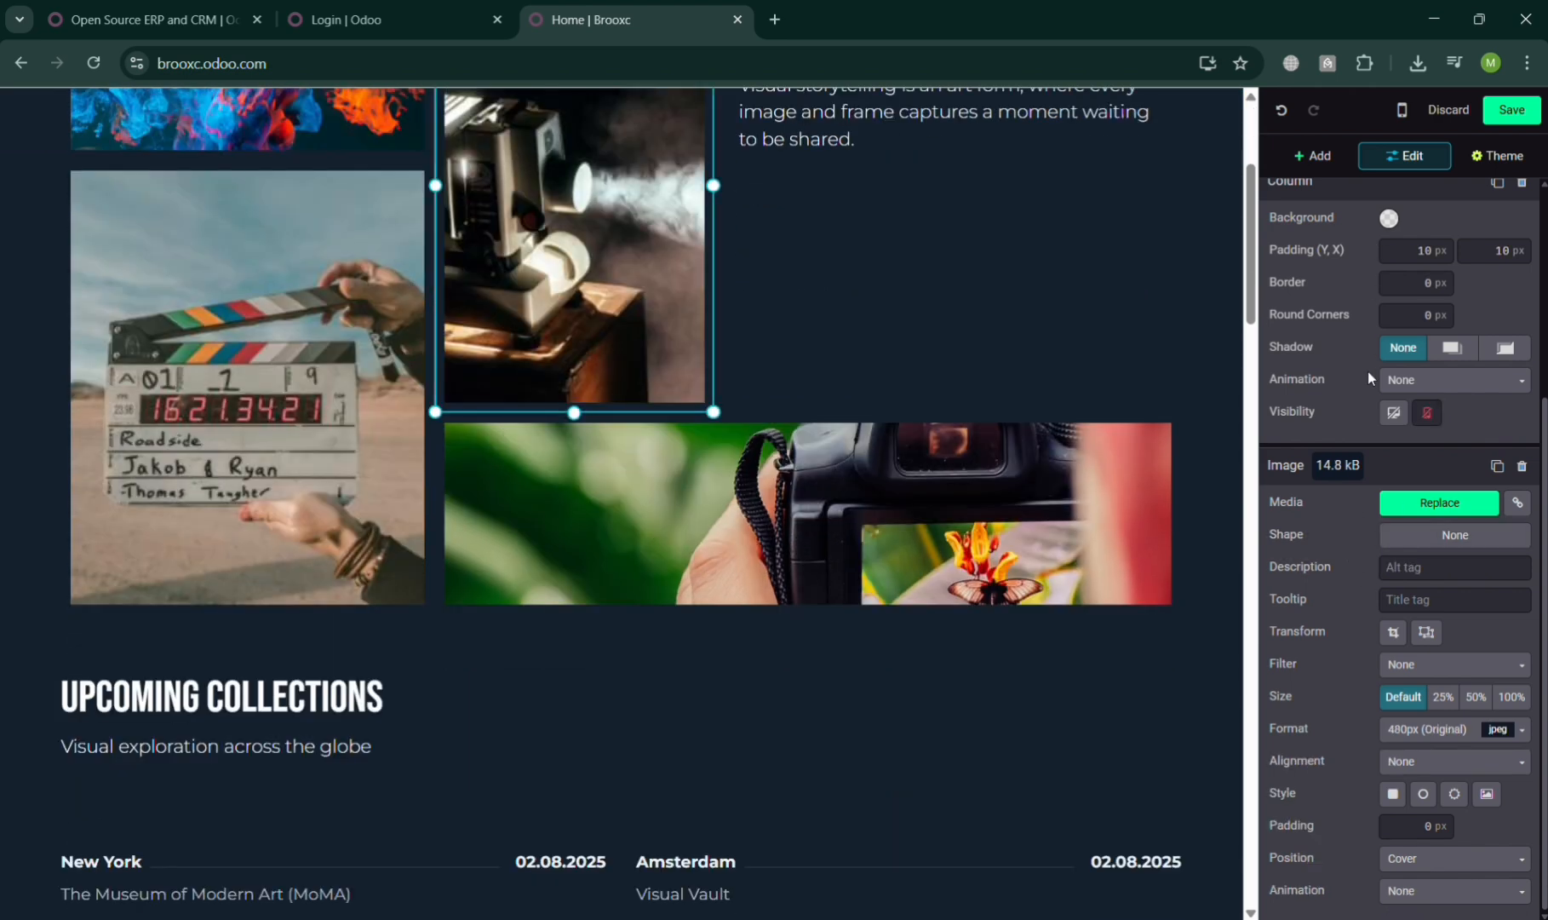
{"action": "scroll", "coordinate": [1358, 792], "scroll_direction": "up", "scroll_amount": 4}
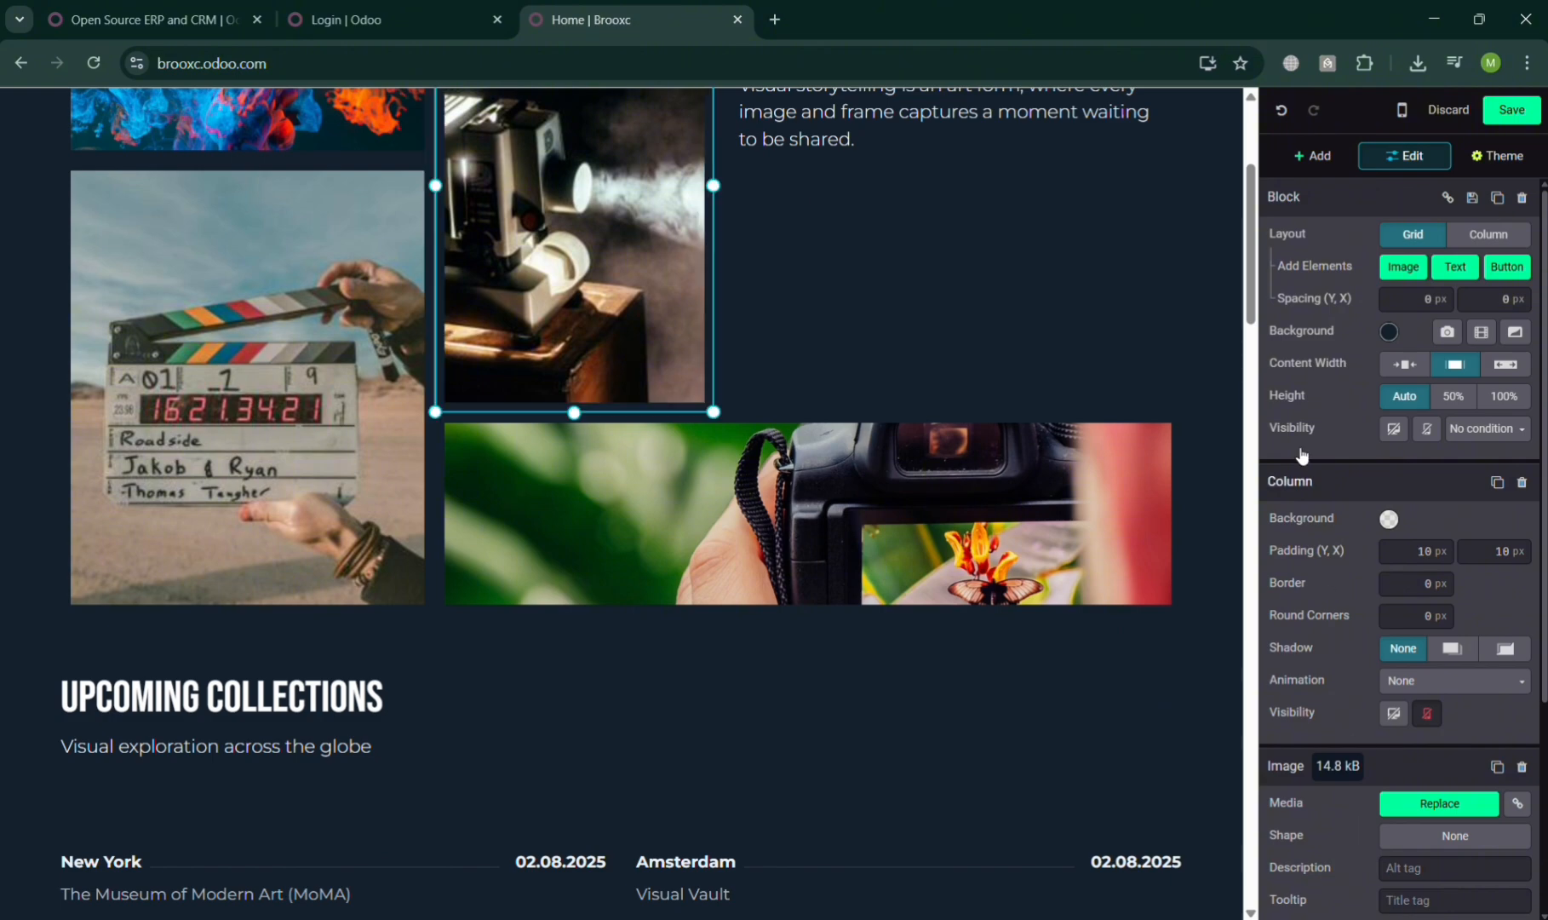
{"action": "left_click", "coordinate": [1196, 367]}
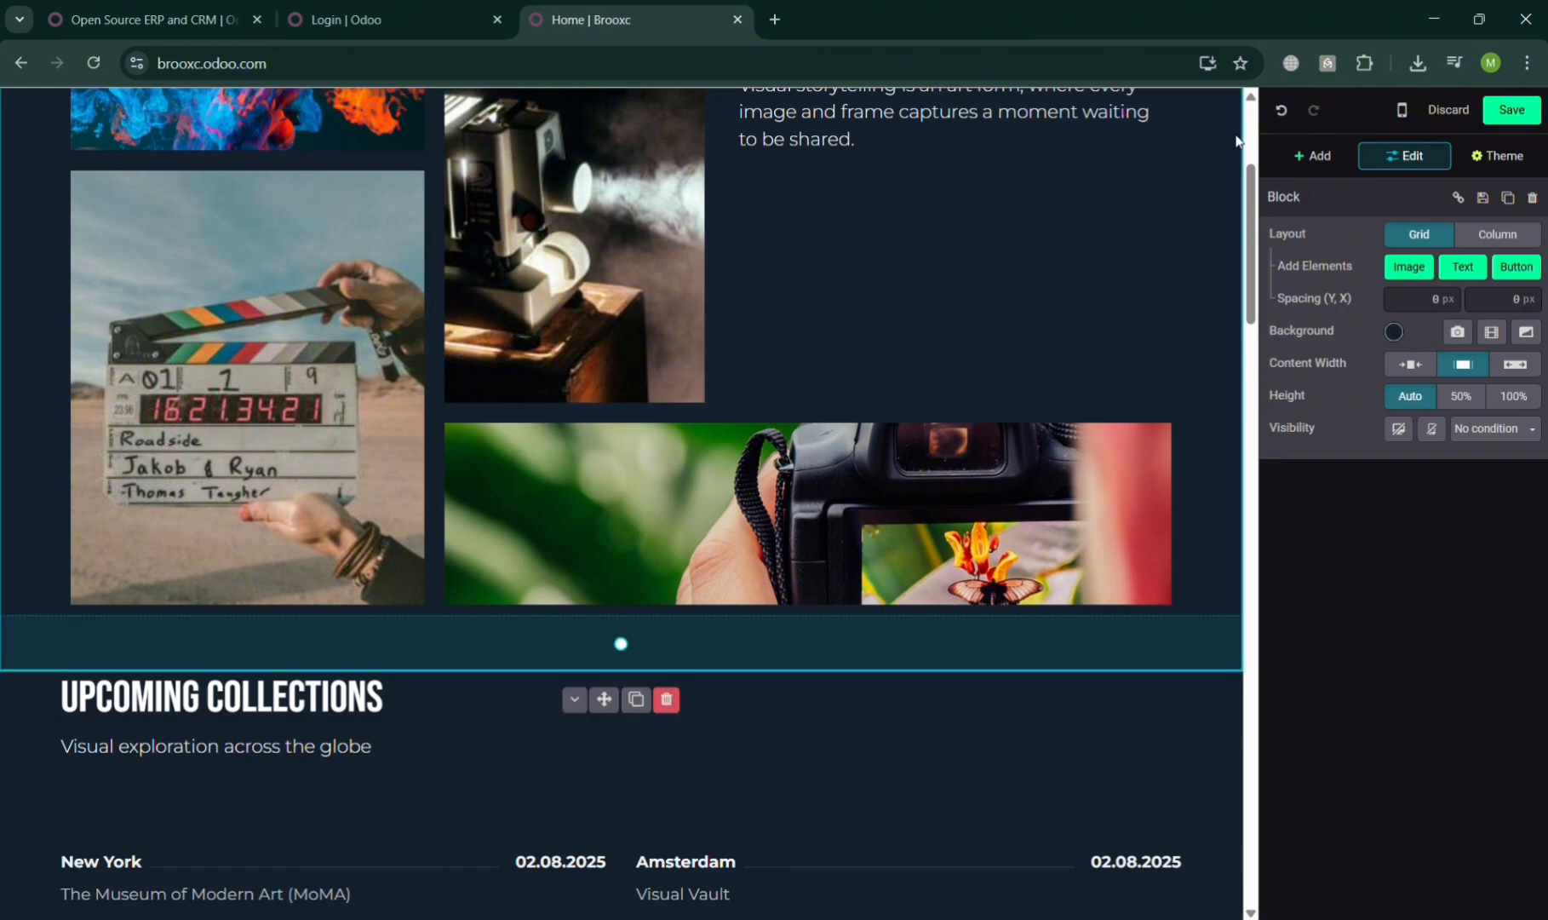
{"action": "scroll", "coordinate": [1202, 474], "scroll_direction": "up", "scroll_amount": 3}
{"action": "scroll", "coordinate": [840, 594], "scroll_direction": "down", "scroll_amount": 8}
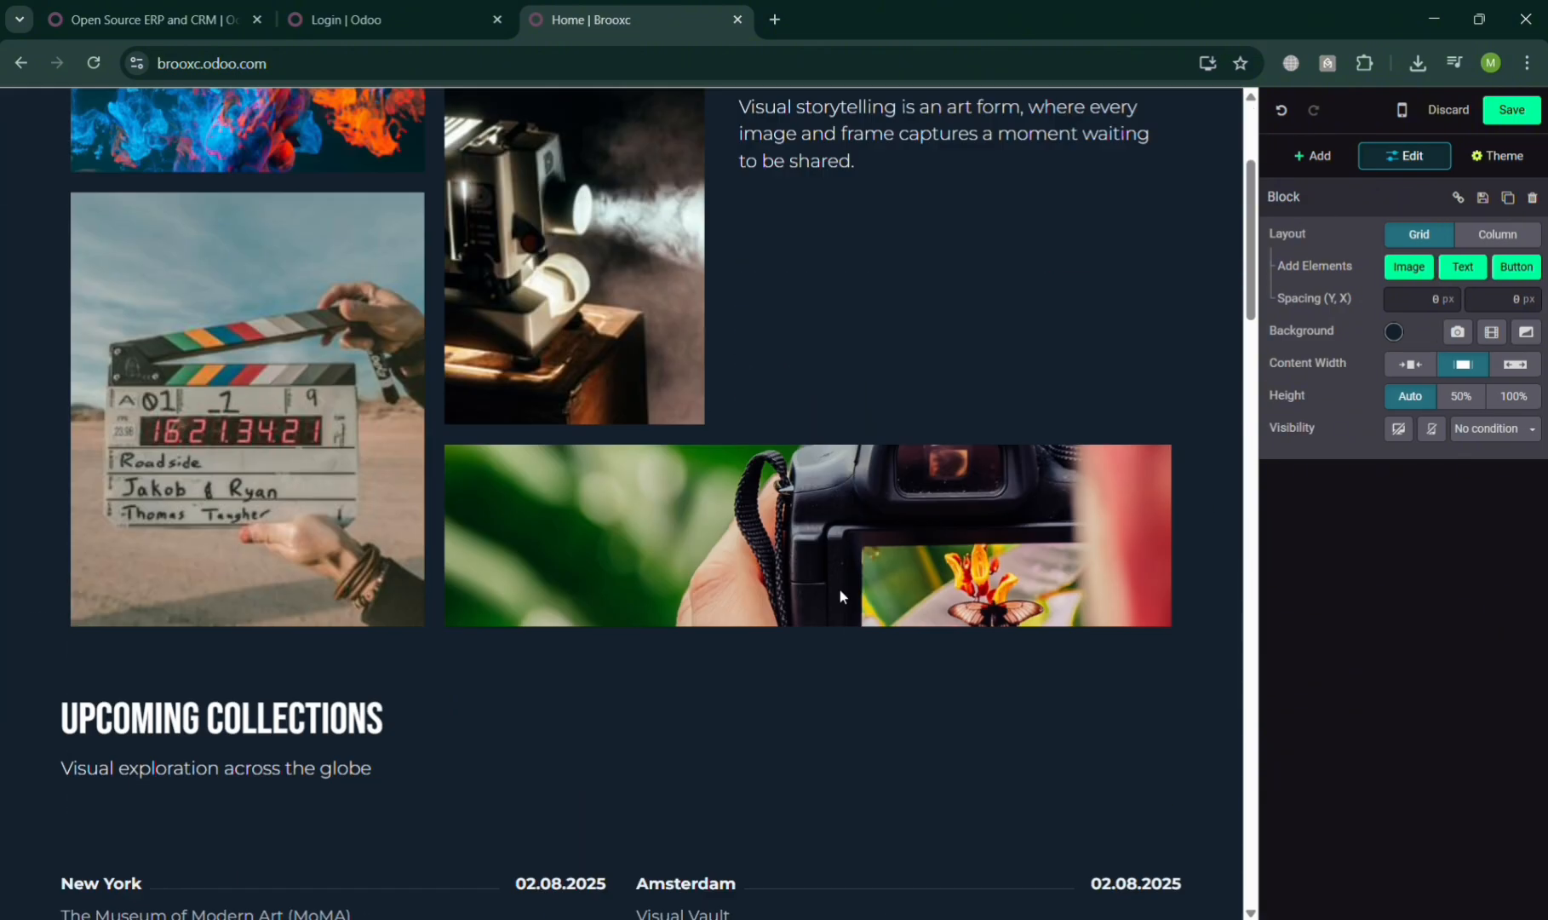
{"action": "scroll", "coordinate": [1010, 501], "scroll_direction": "up", "scroll_amount": 5}
{"action": "left_click", "coordinate": [1312, 155]}
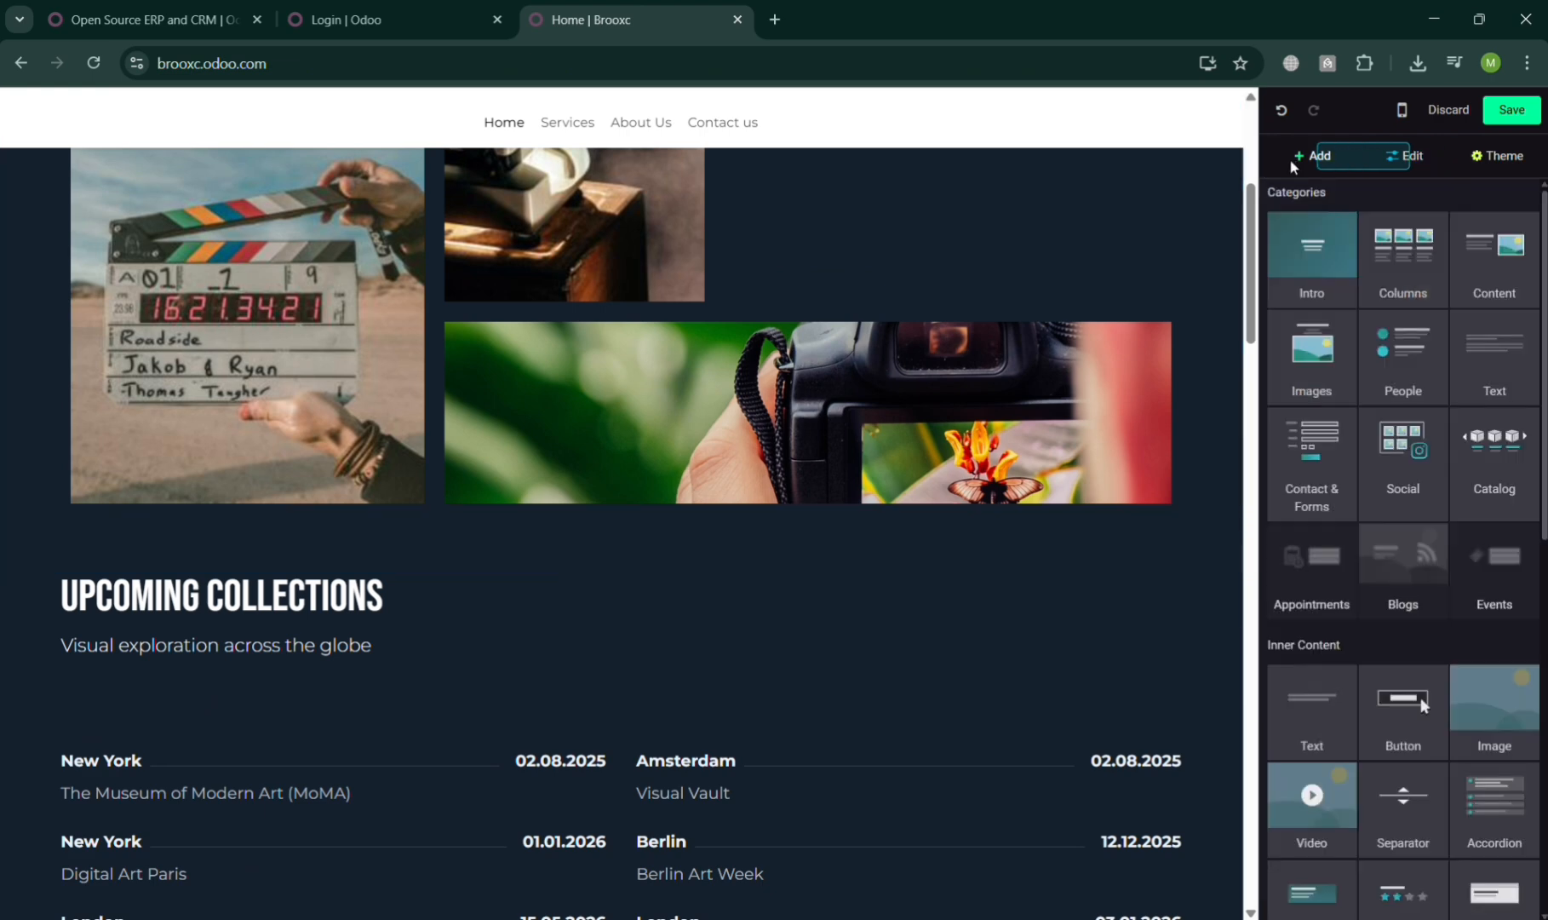
{"action": "scroll", "coordinate": [1437, 247], "scroll_direction": "down", "scroll_amount": 5}
{"action": "scroll", "coordinate": [818, 426], "scroll_direction": "down", "scroll_amount": 3}
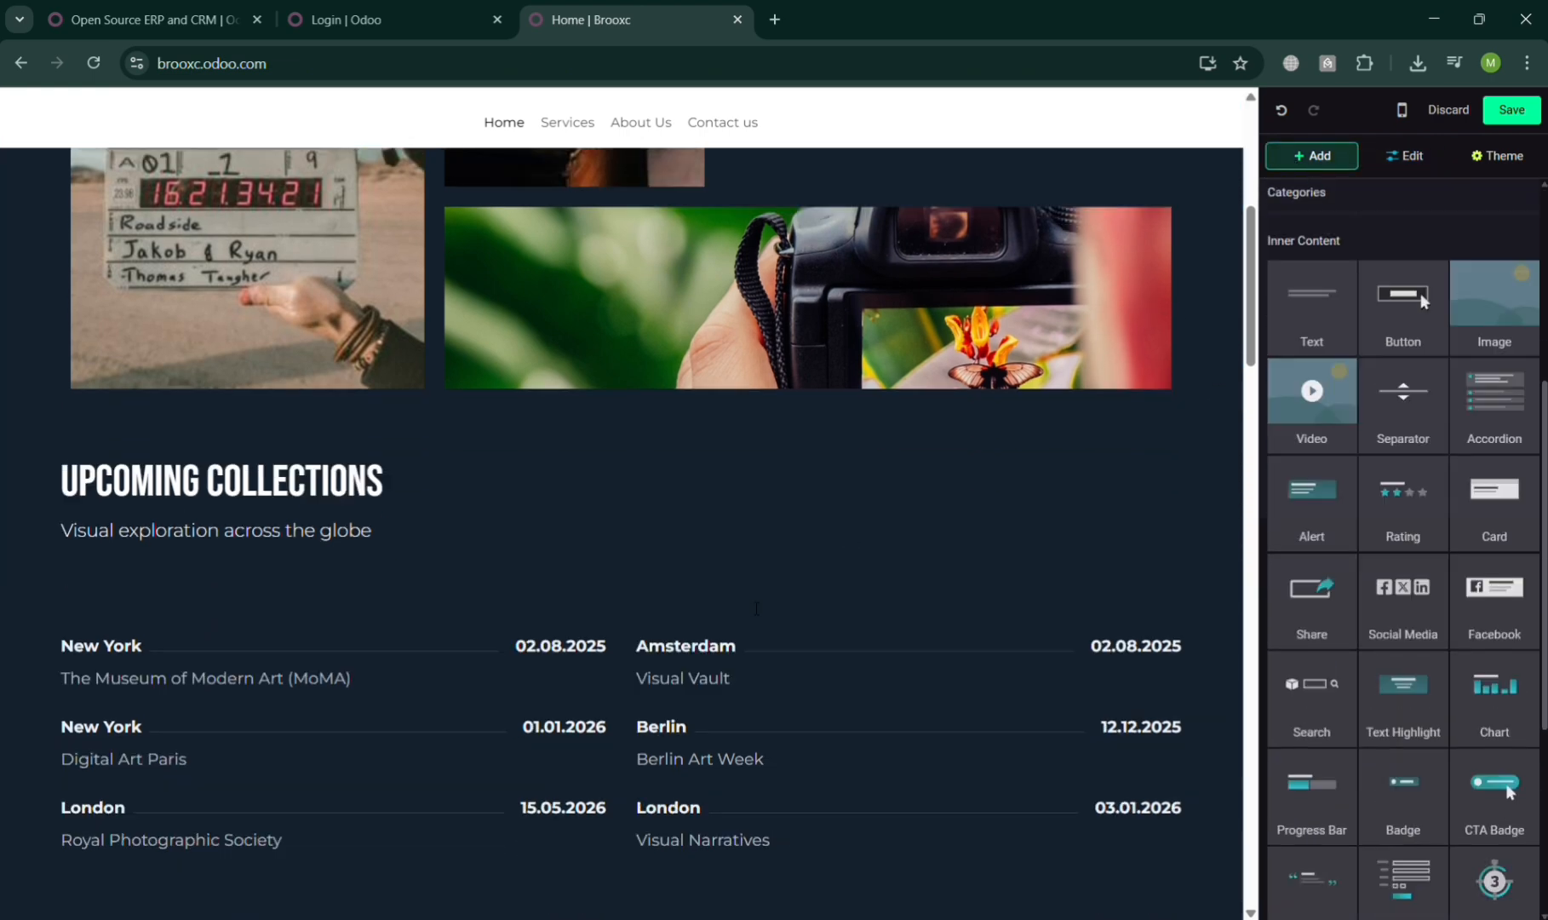
{"action": "left_click", "coordinate": [744, 475]}
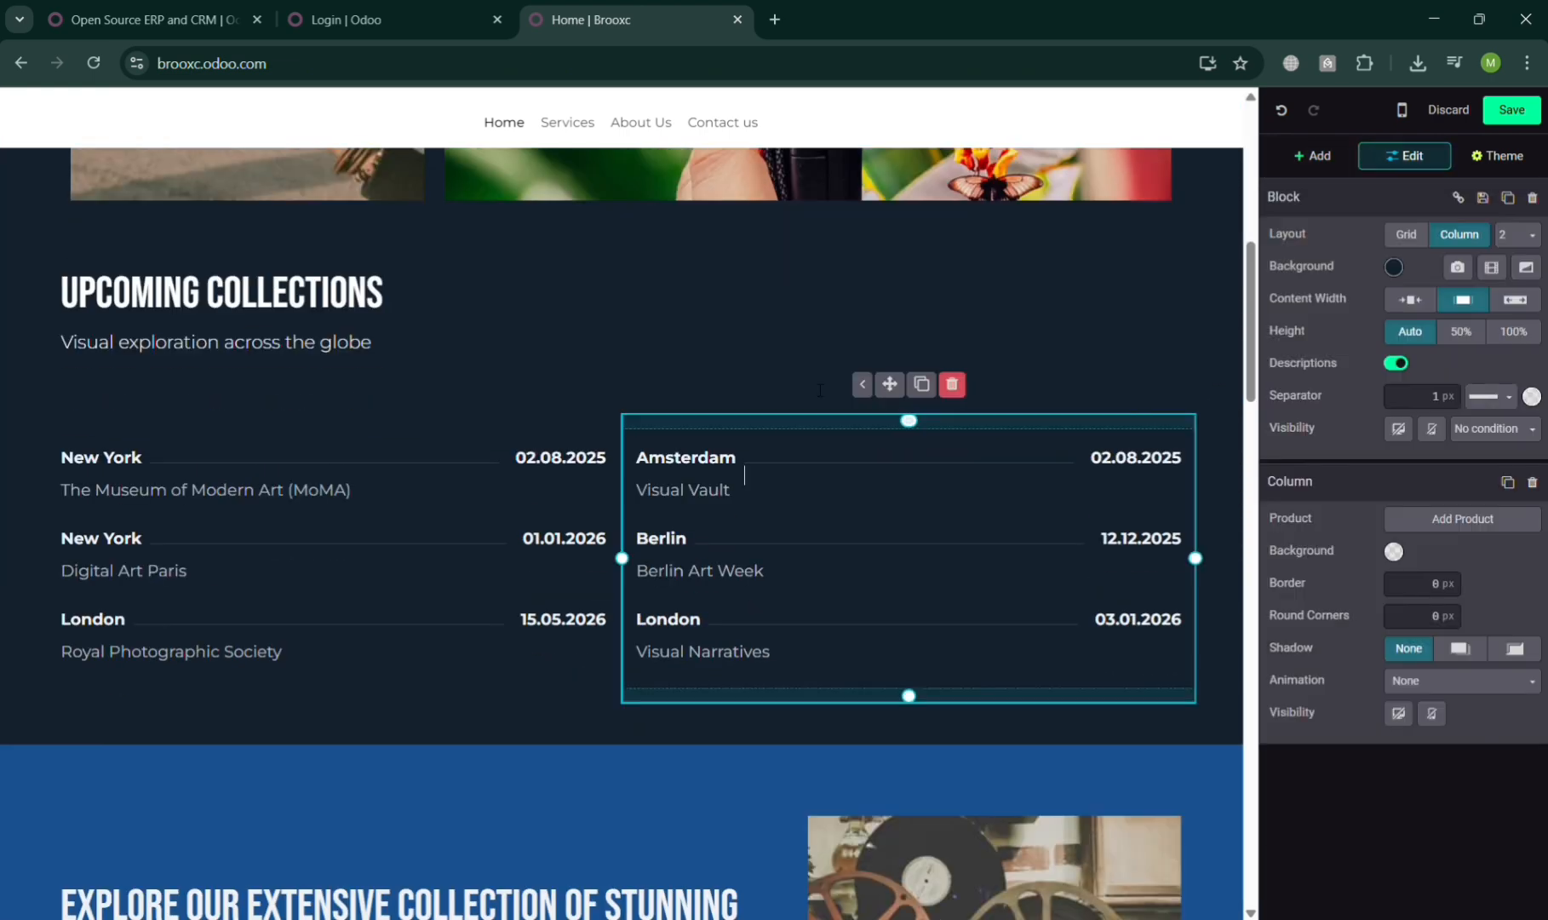
Insert the six-photo Gallery block from the Images category below the Upcoming Collections section.
{"action": "left_click", "coordinate": [1349, 162]}
{"action": "left_click", "coordinate": [1398, 254]}
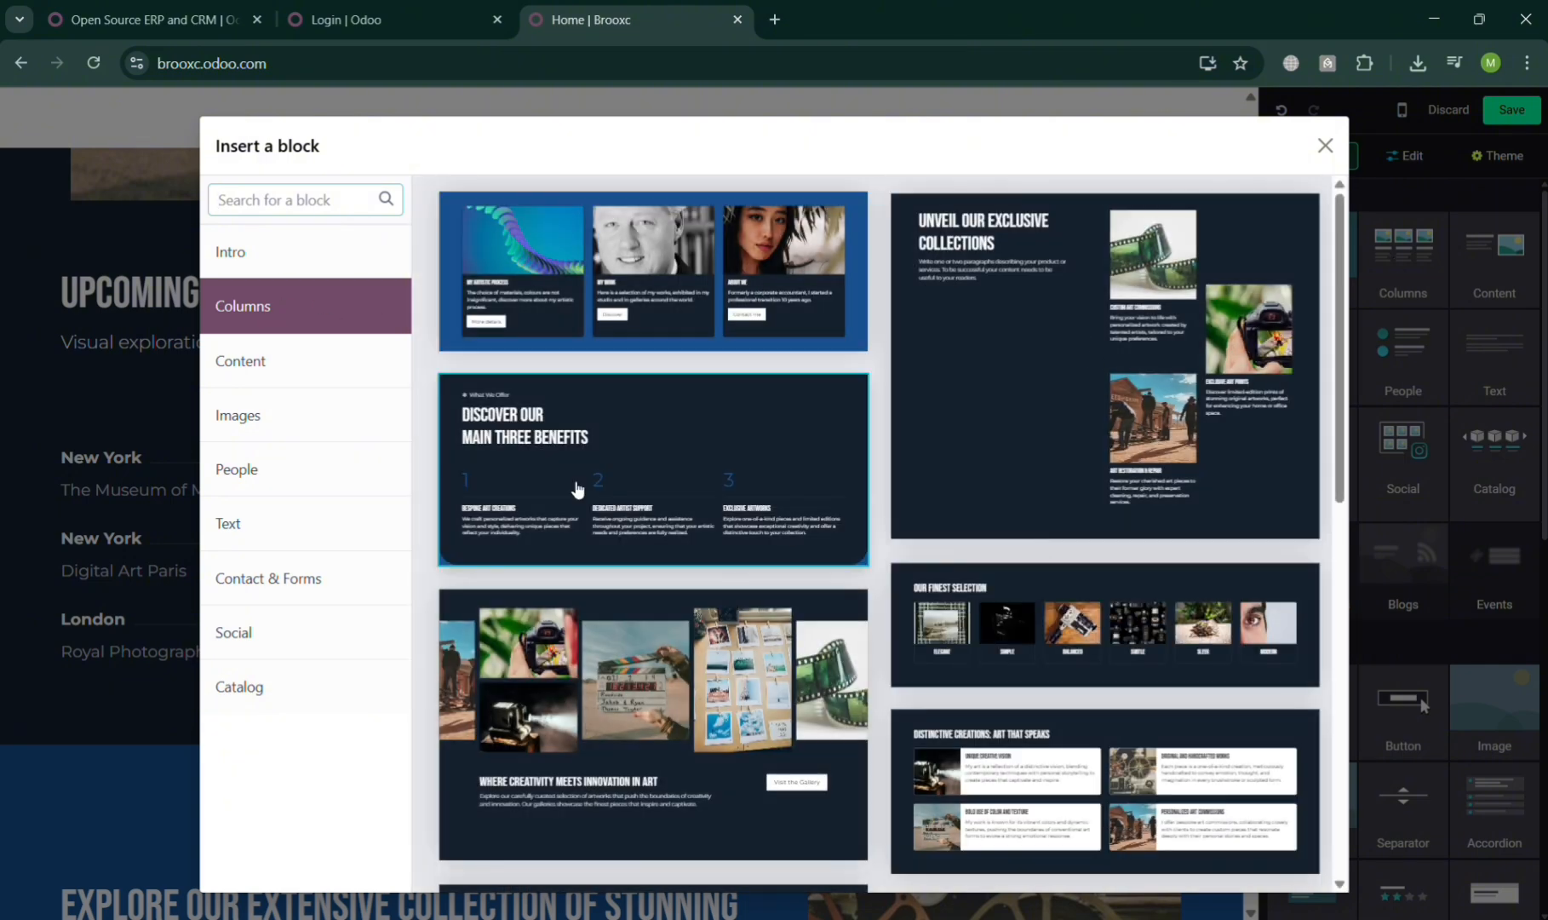
{"action": "scroll", "coordinate": [597, 477], "scroll_direction": "down", "scroll_amount": 5}
{"action": "left_click", "coordinate": [313, 362]}
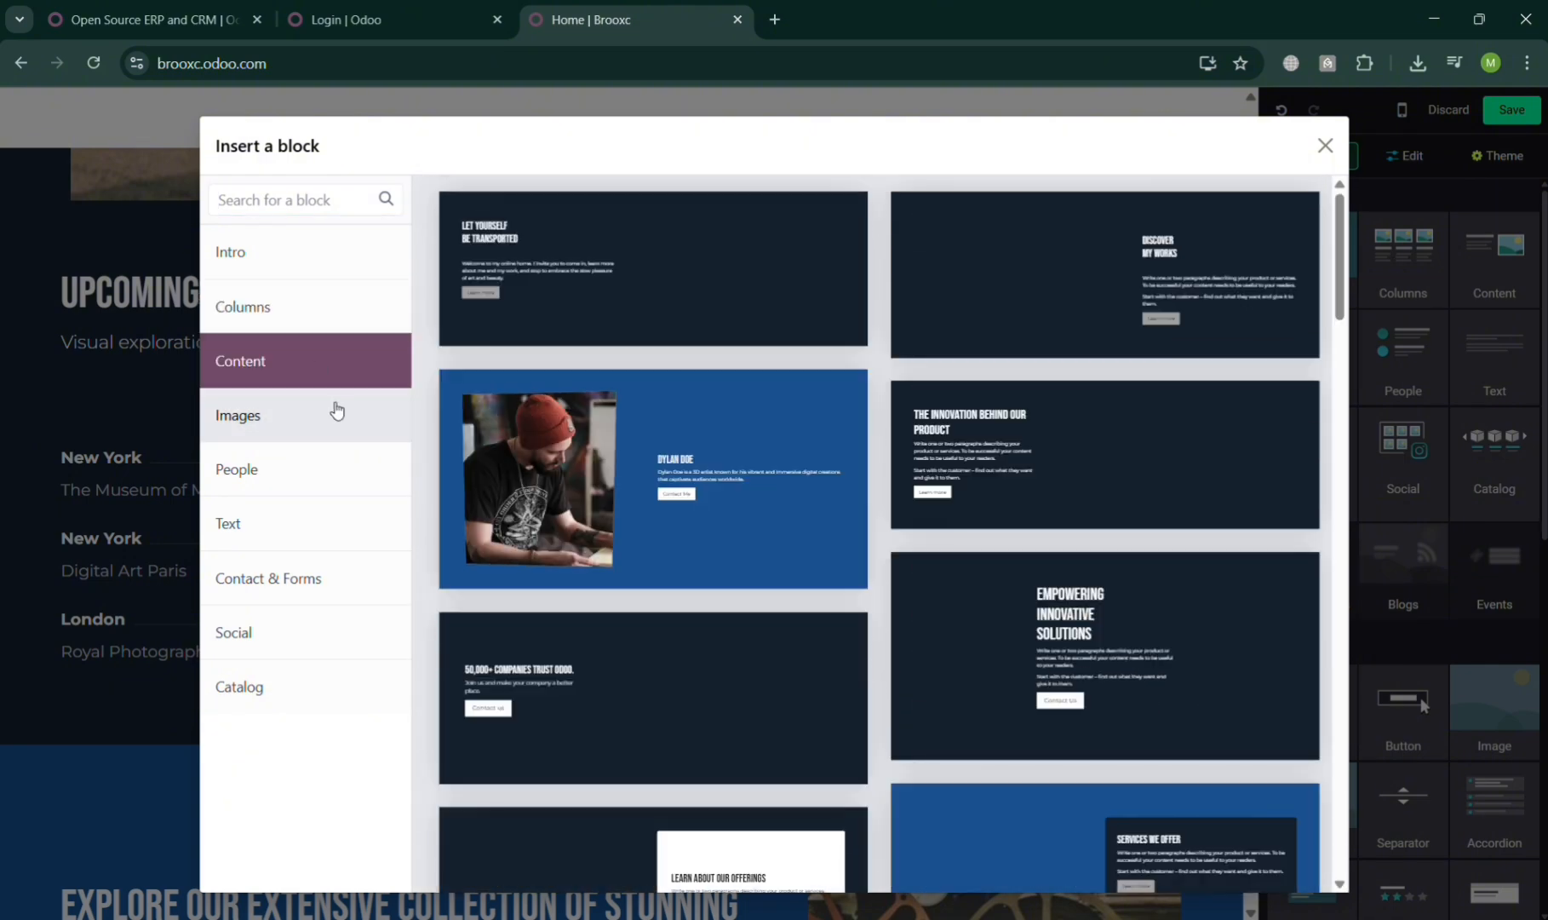
{"action": "left_click", "coordinate": [374, 427]}
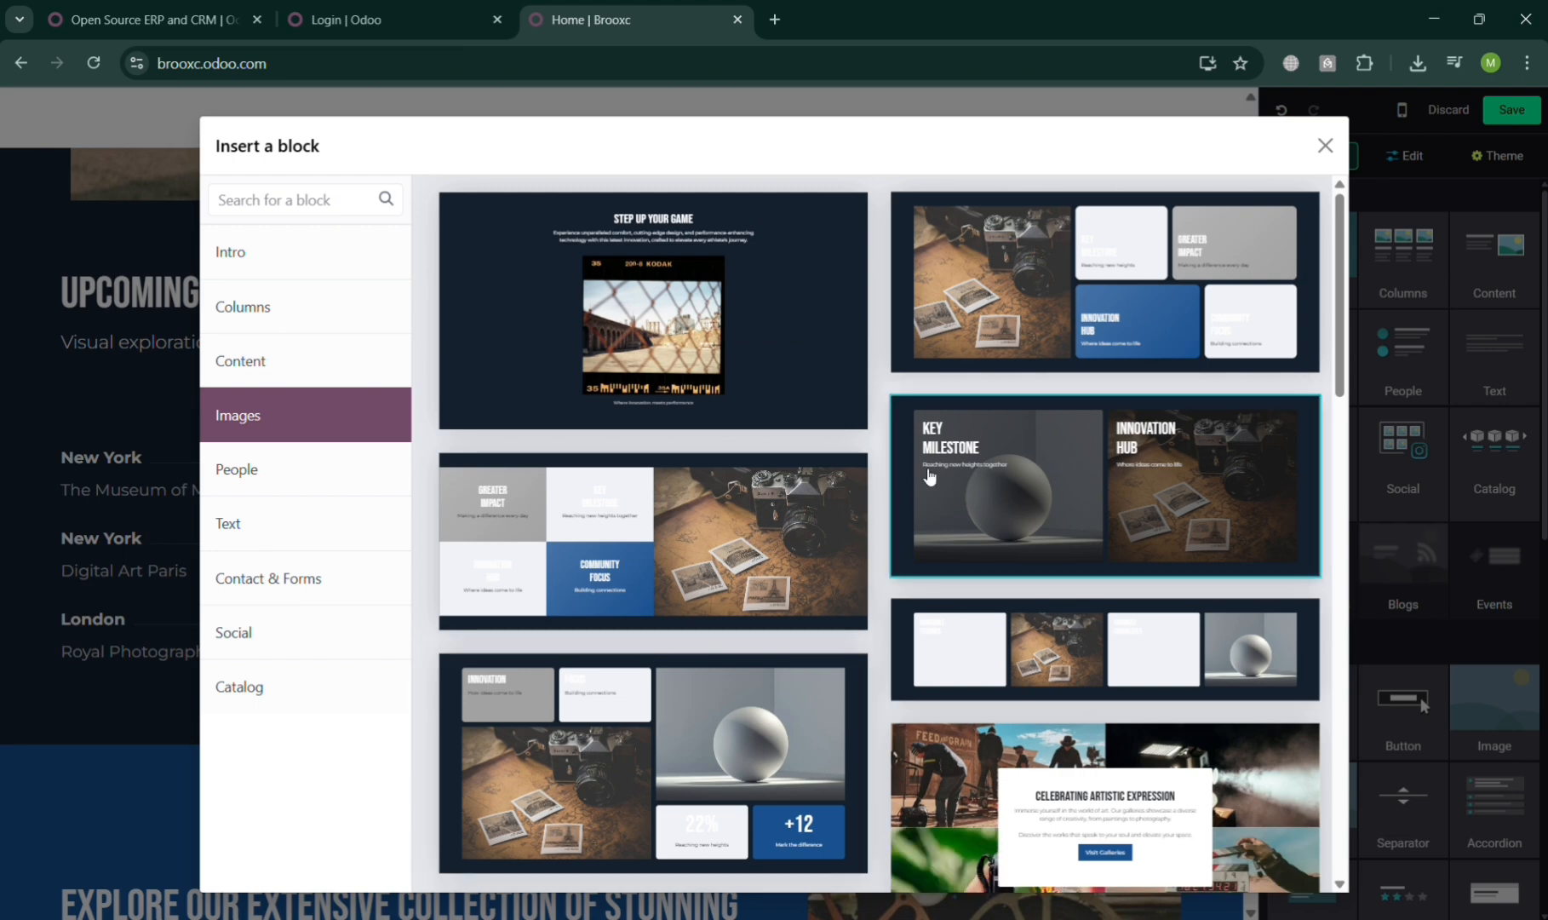
{"action": "scroll", "coordinate": [715, 598], "scroll_direction": "down", "scroll_amount": 8}
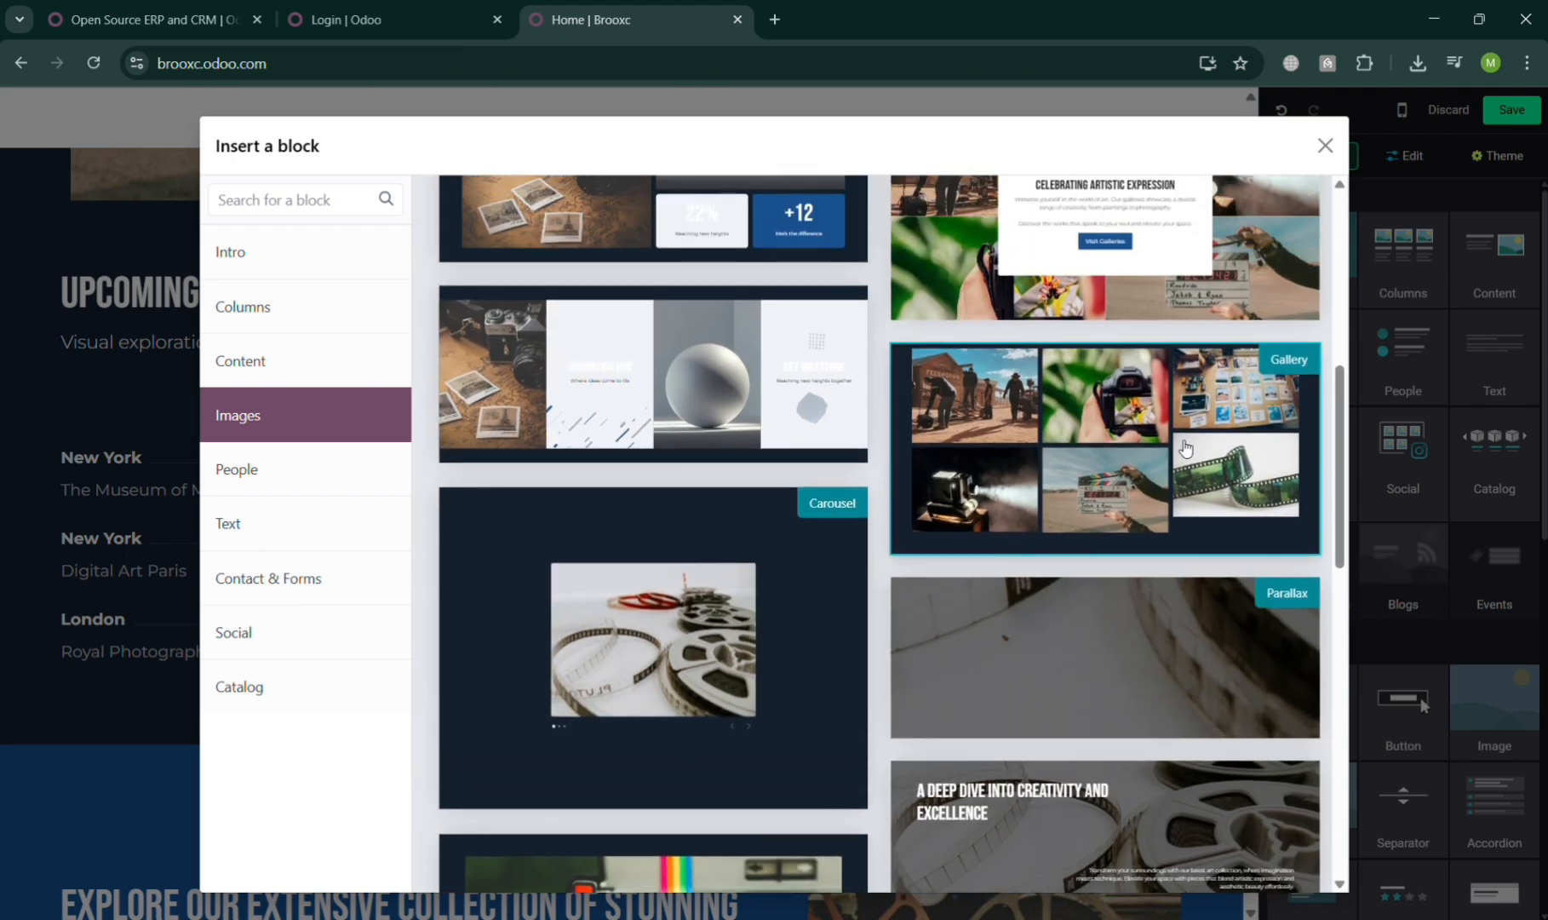
{"action": "left_click", "coordinate": [1143, 456]}
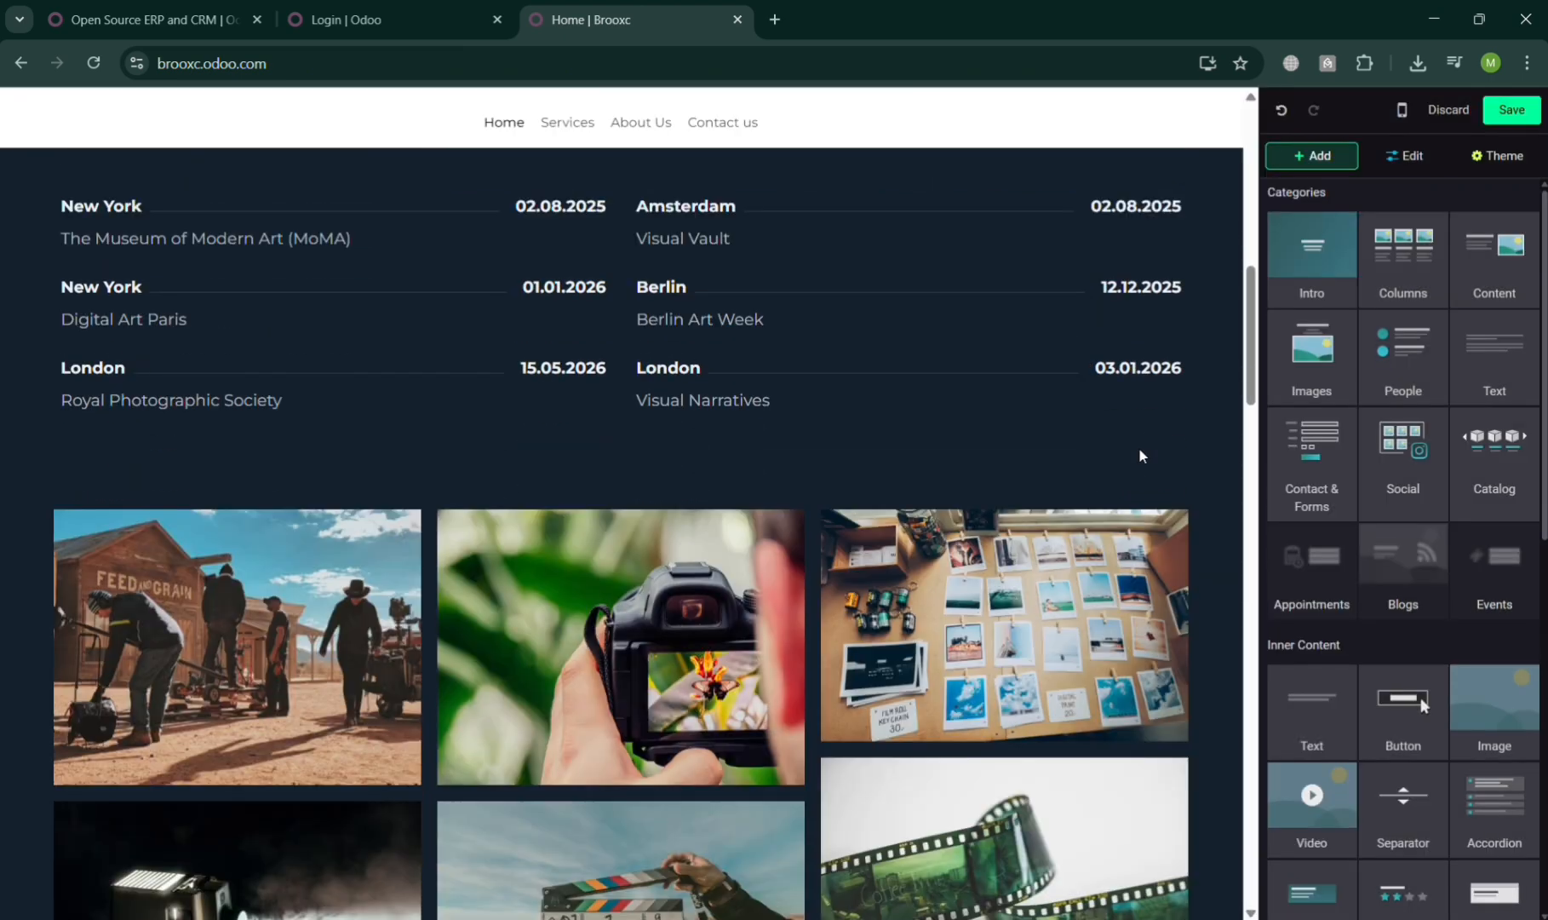
Check the new gallery's camera and clapperboard photos and save the home page.
{"action": "left_click", "coordinate": [1005, 430]}
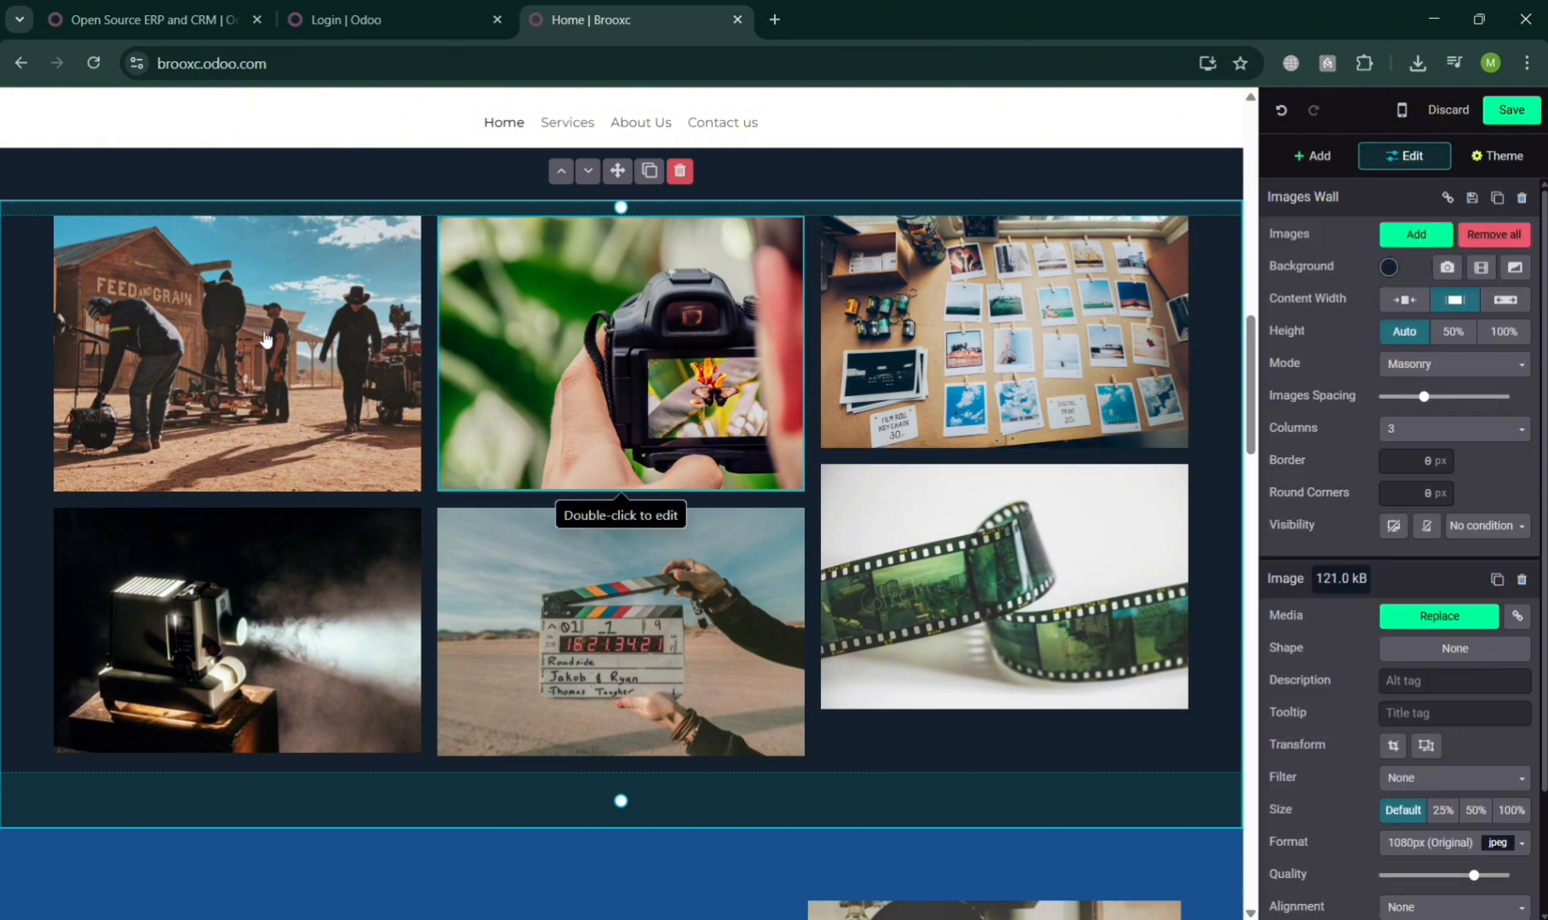
{"action": "left_click", "coordinate": [713, 608]}
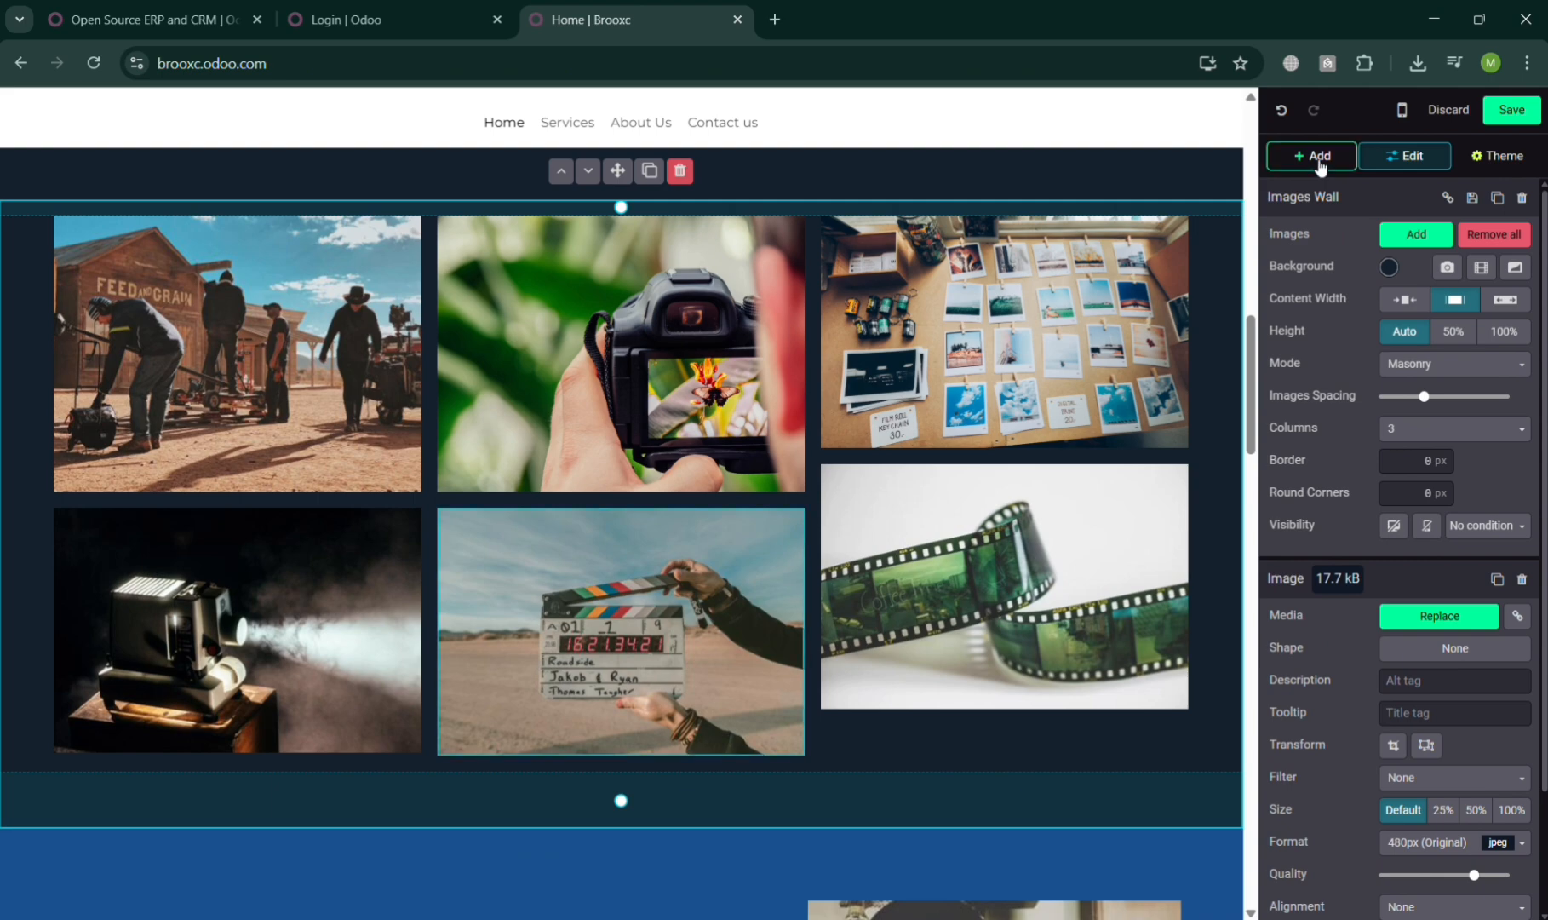
{"action": "left_click", "coordinate": [1319, 157]}
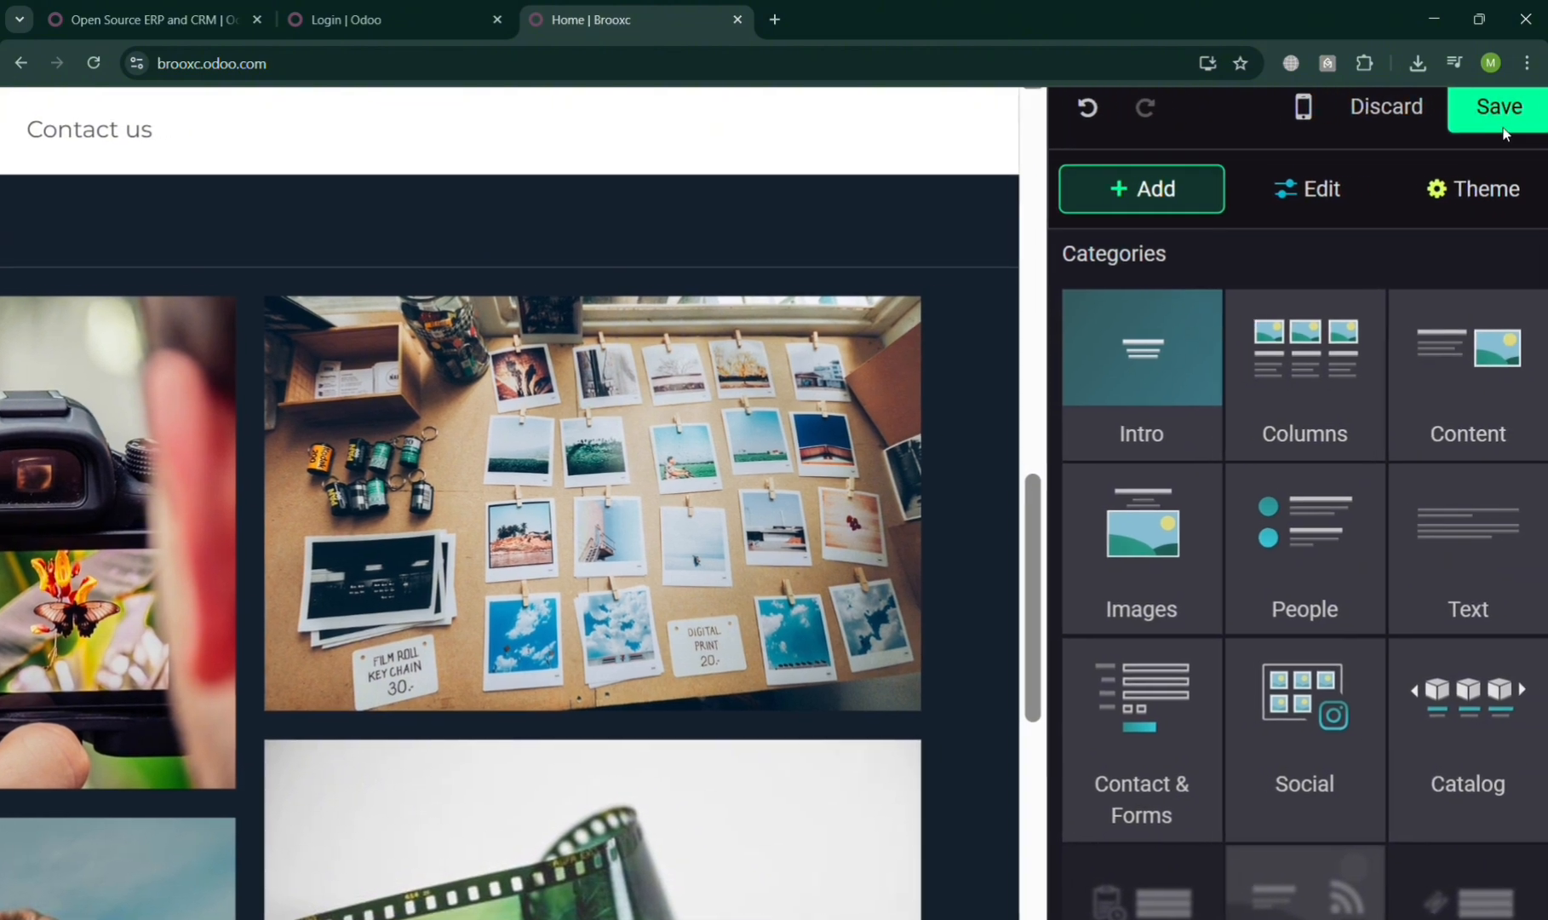
{"action": "left_click", "coordinate": [1529, 124]}
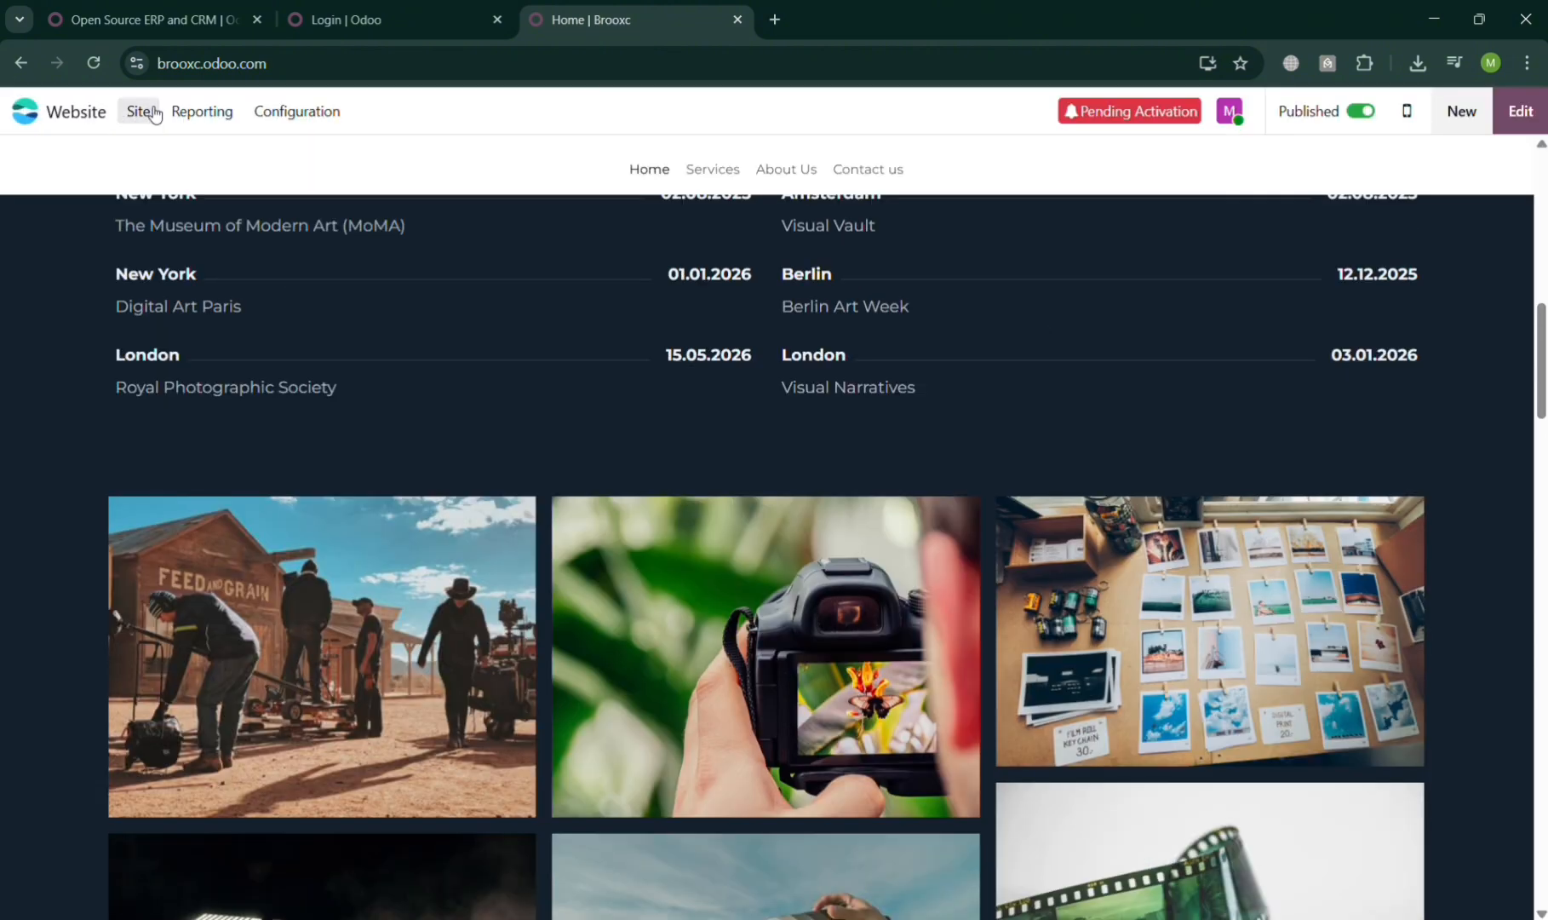
Create a page titled "Landing Pages" from the "We are down for maintenance" landing page template, with a menu entry, and save it.
{"action": "left_click", "coordinate": [139, 112]}
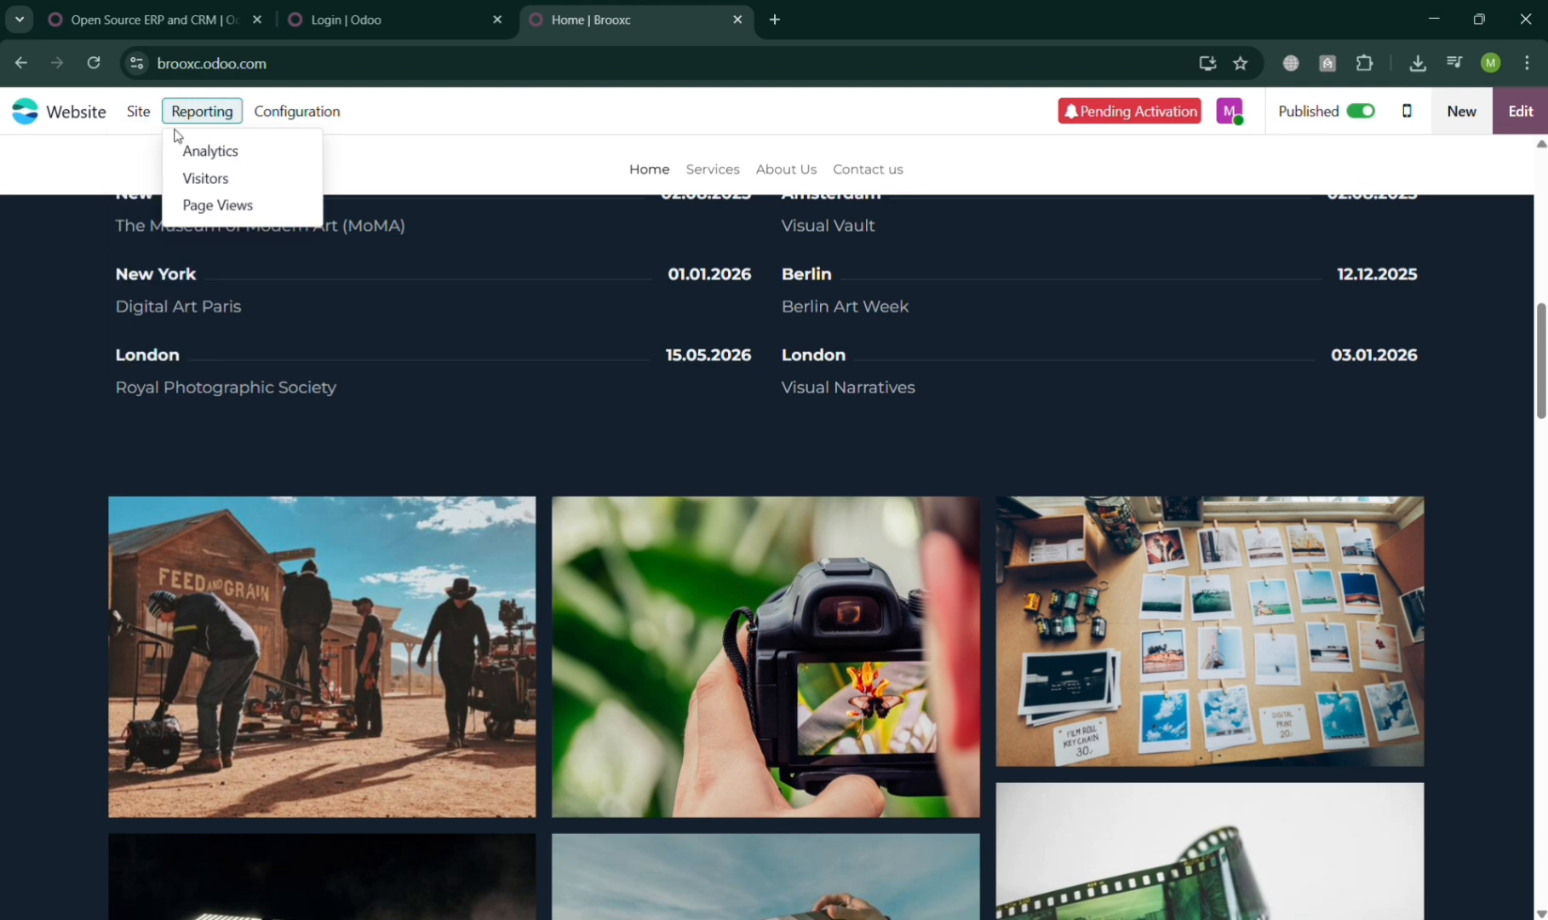
{"action": "left_click", "coordinate": [182, 244]}
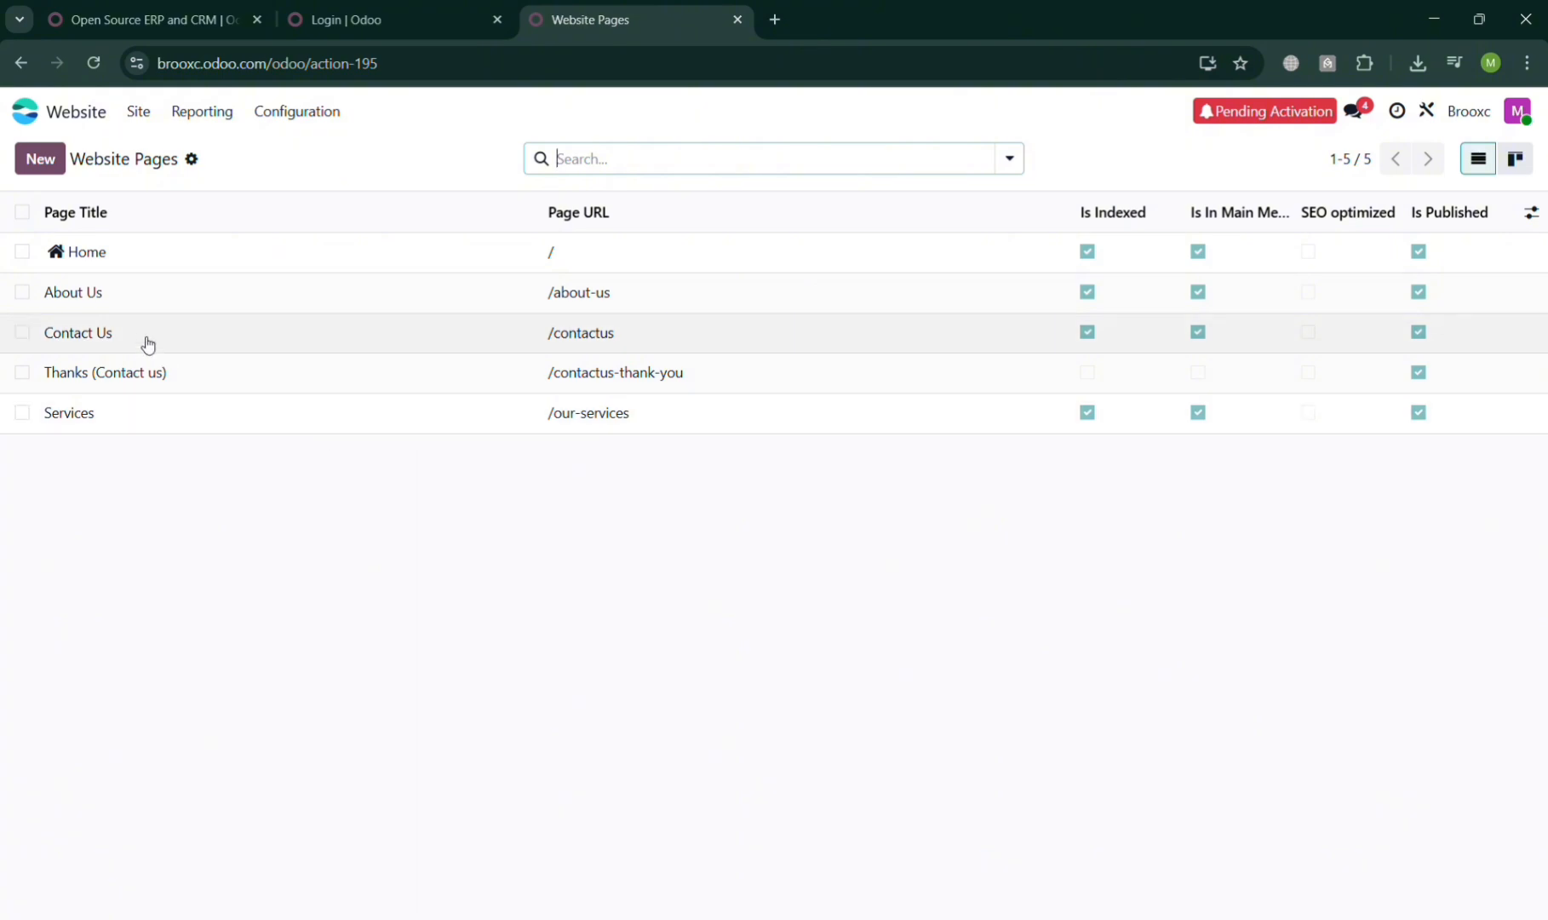
{"action": "left_click", "coordinate": [46, 163]}
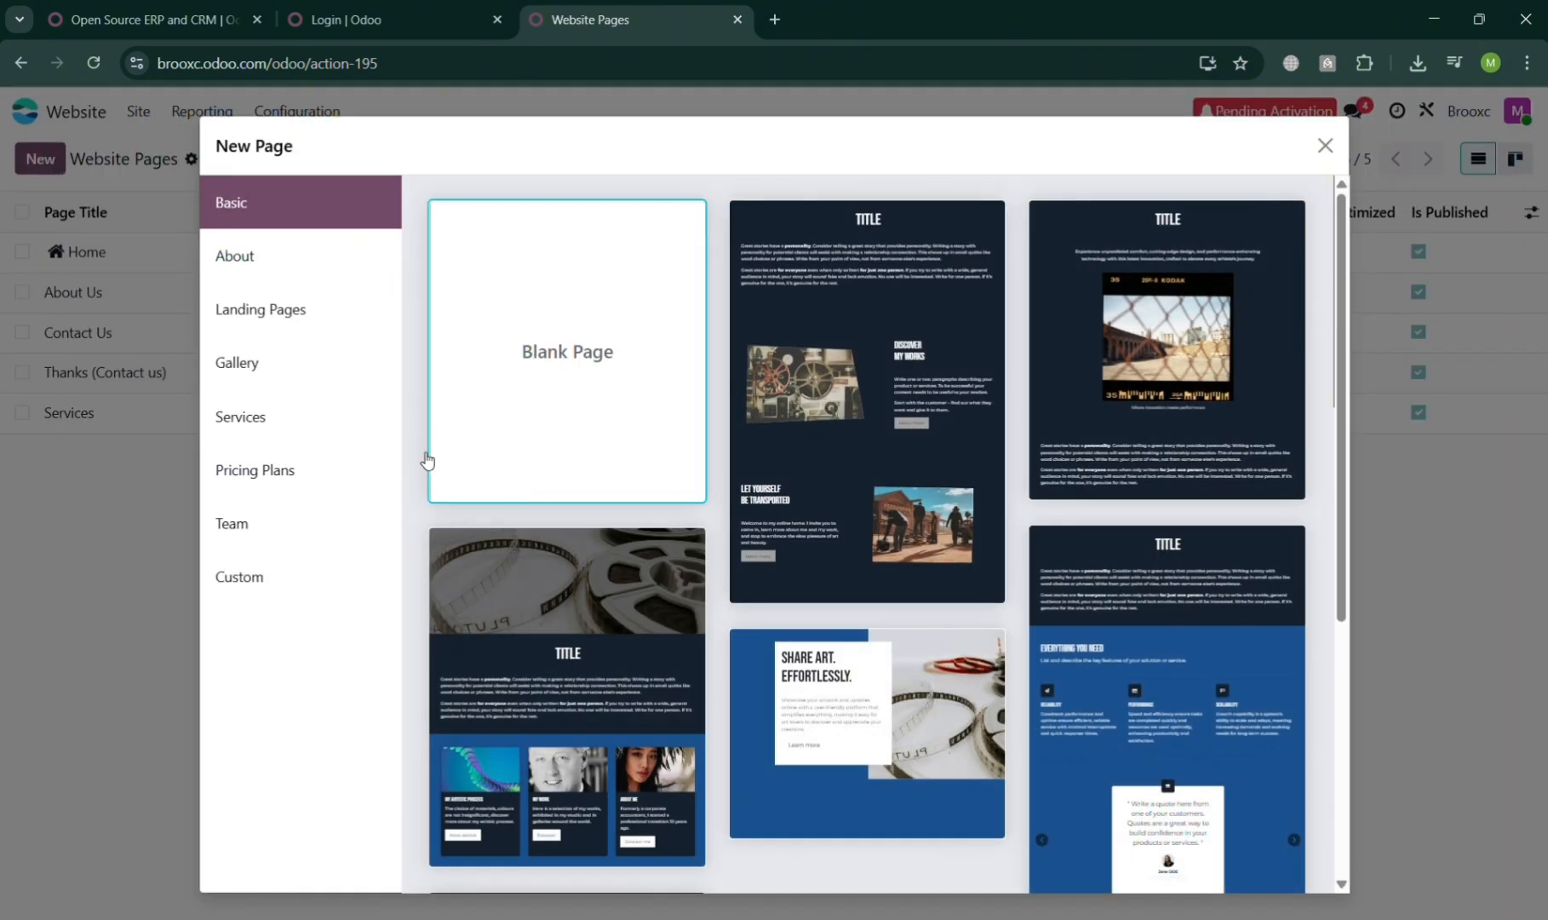
{"action": "left_click", "coordinate": [262, 332]}
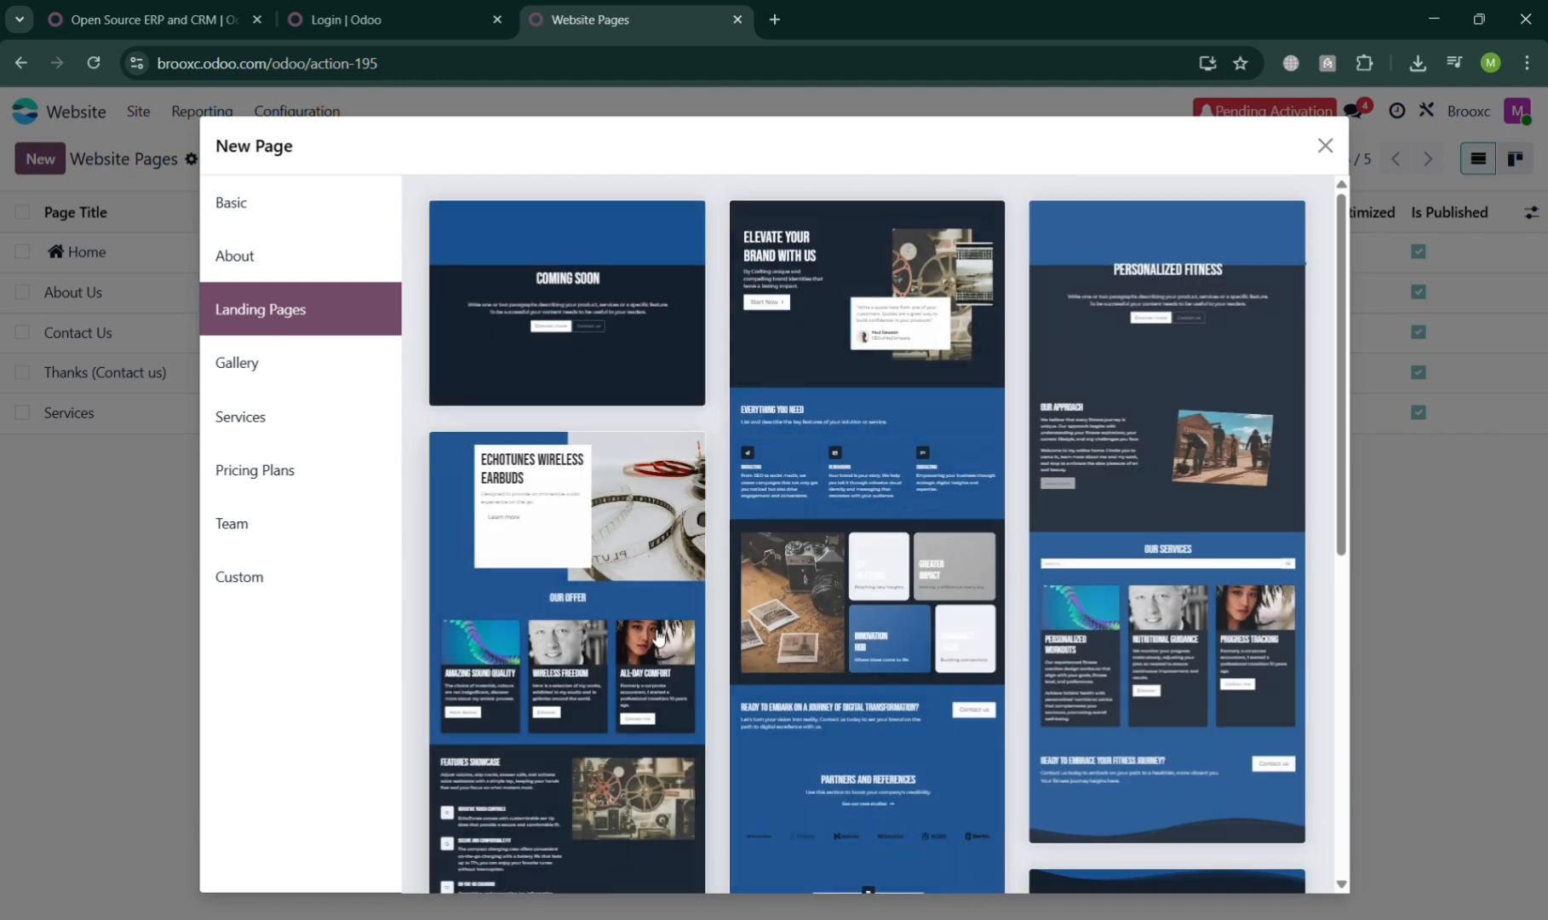
{"action": "scroll", "coordinate": [1201, 548], "scroll_direction": "down", "scroll_amount": 7}
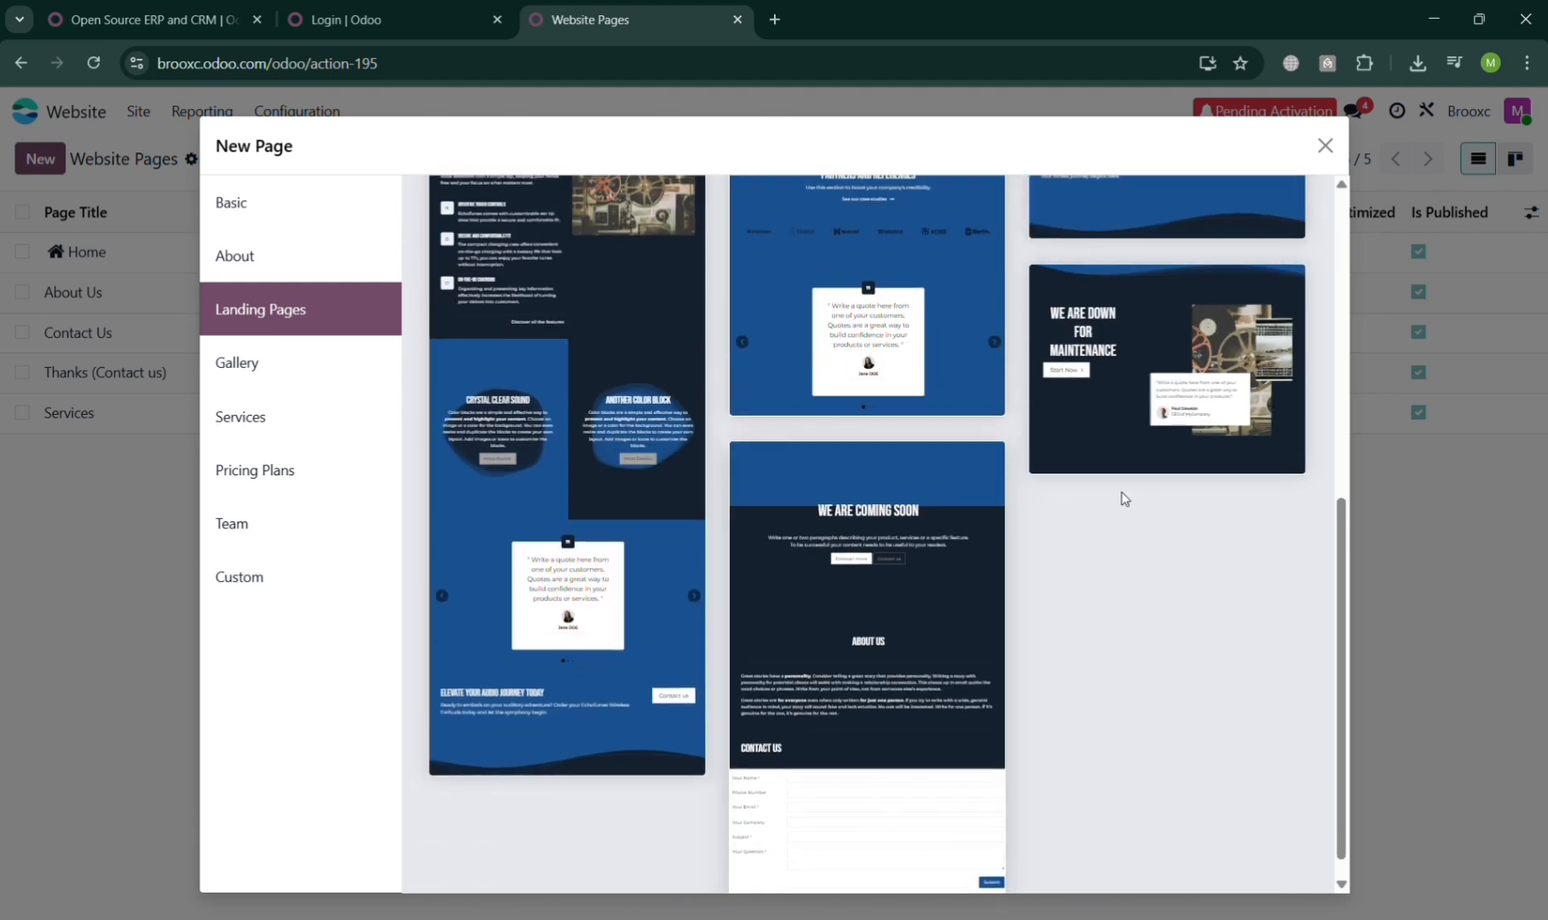
{"action": "scroll", "coordinate": [1124, 498], "scroll_direction": "up", "scroll_amount": 4}
{"action": "left_click", "coordinate": [1216, 685]}
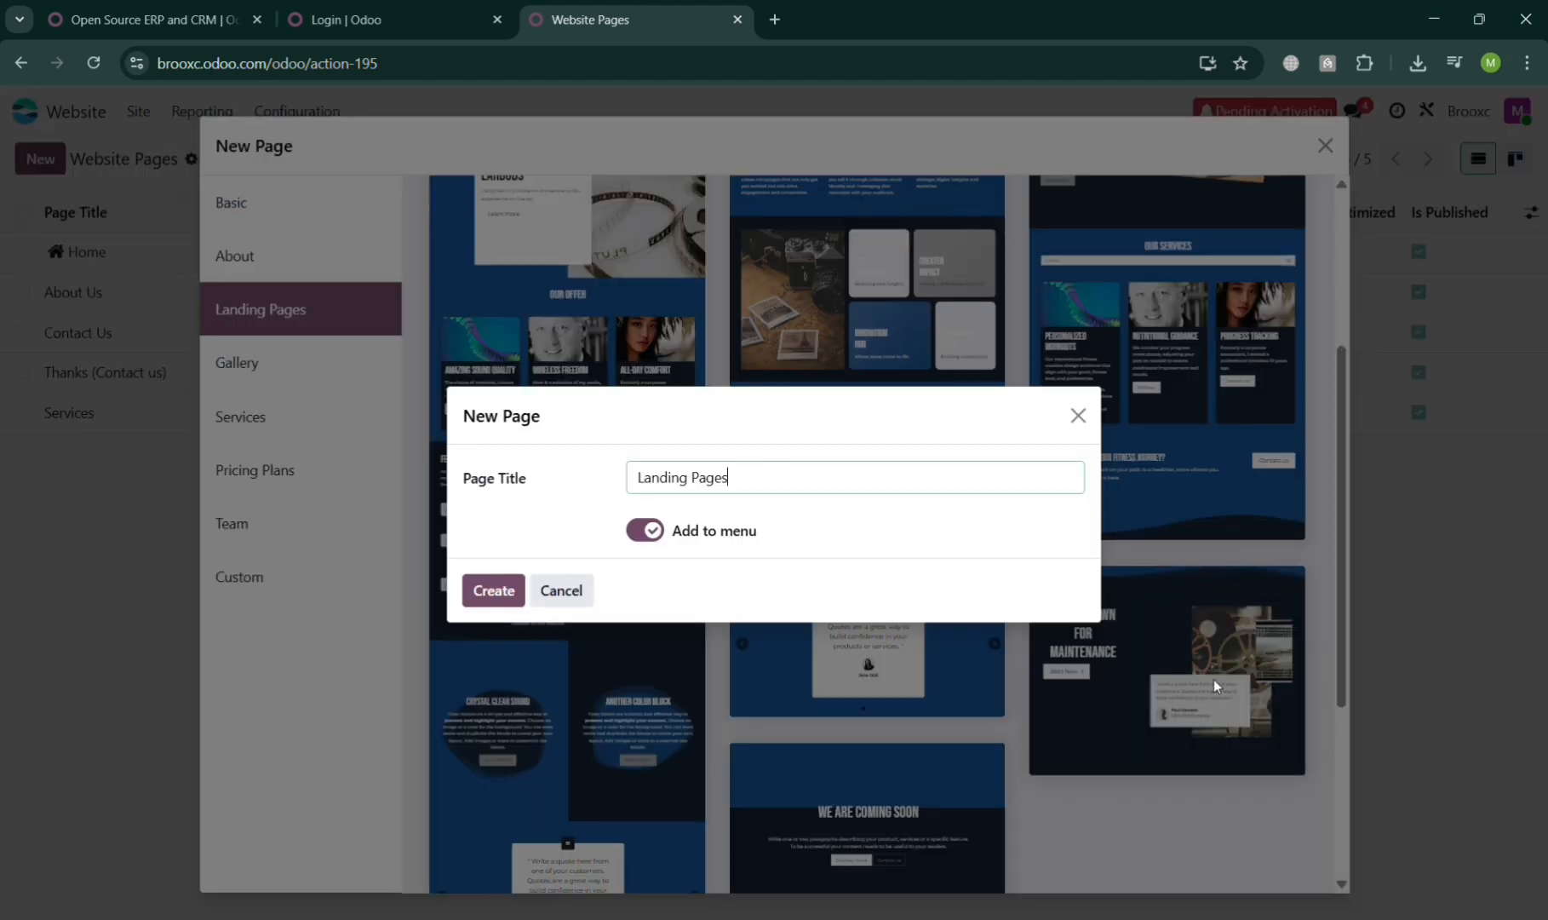
{"action": "left_click", "coordinate": [462, 590]}
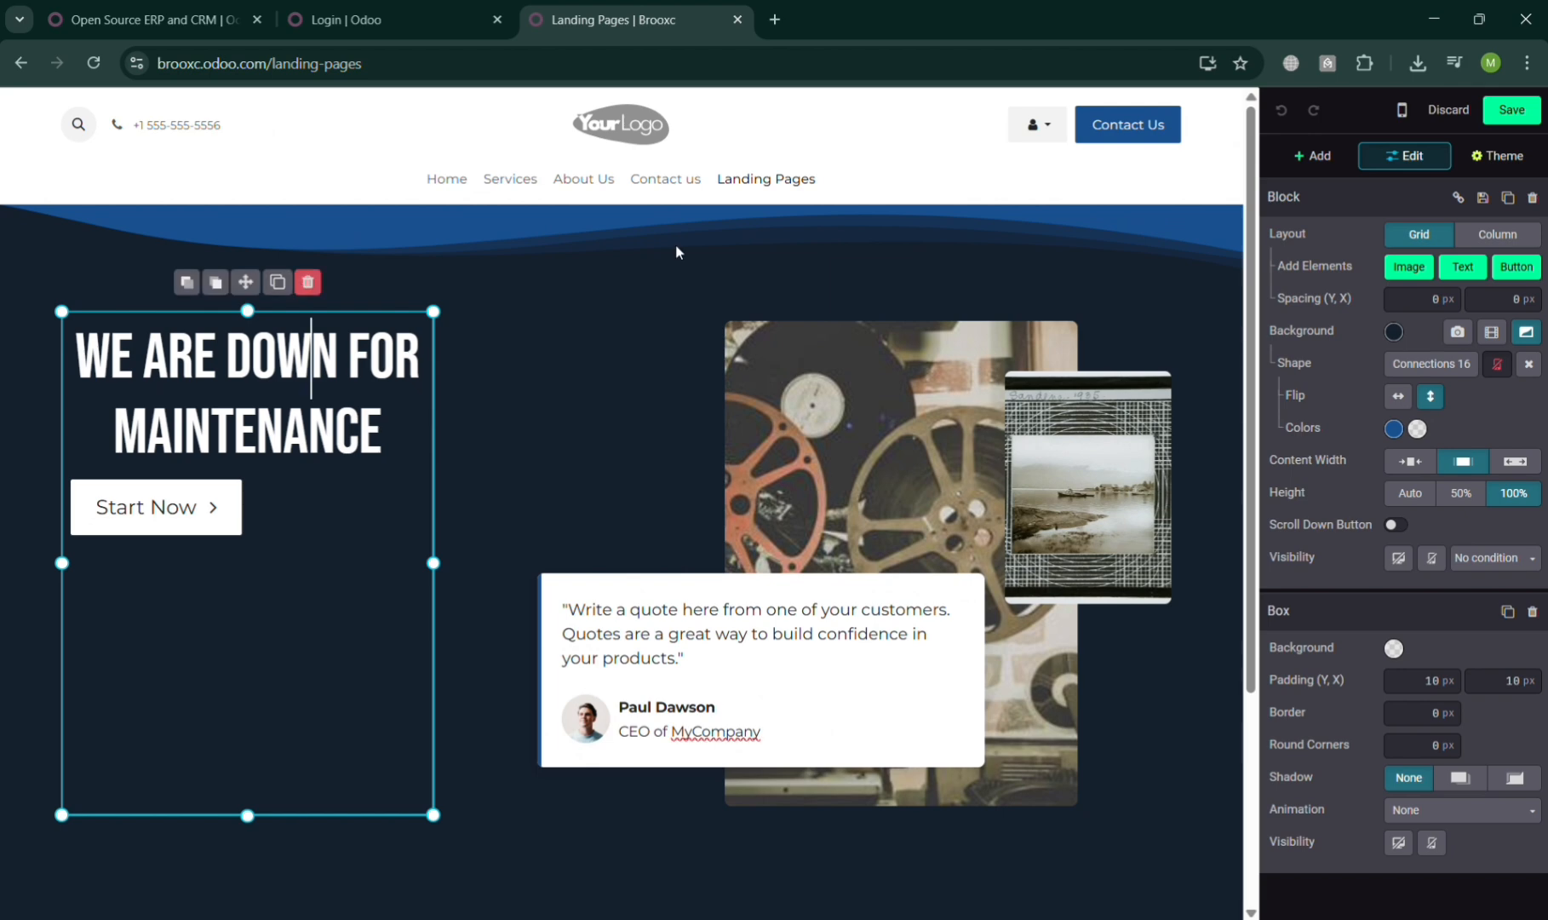
{"action": "left_click", "coordinate": [1139, 214]}
{"action": "left_click", "coordinate": [1535, 116]}
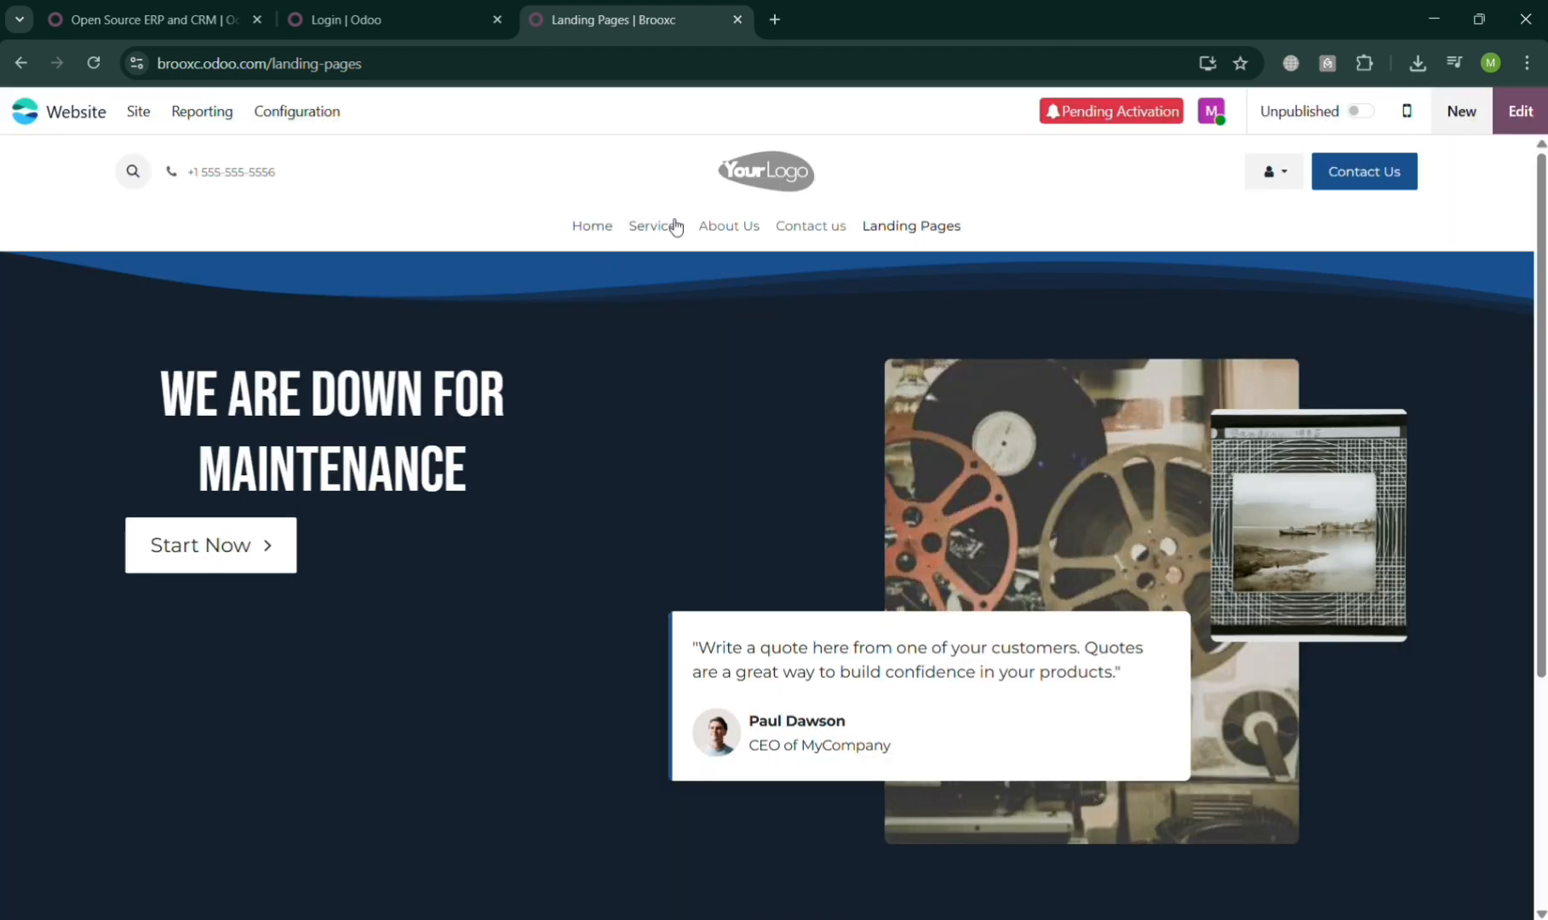
Delete the "Thanks (Contact us)" page from the website pages list and return to the apps overview.
{"action": "left_click", "coordinate": [154, 115]}
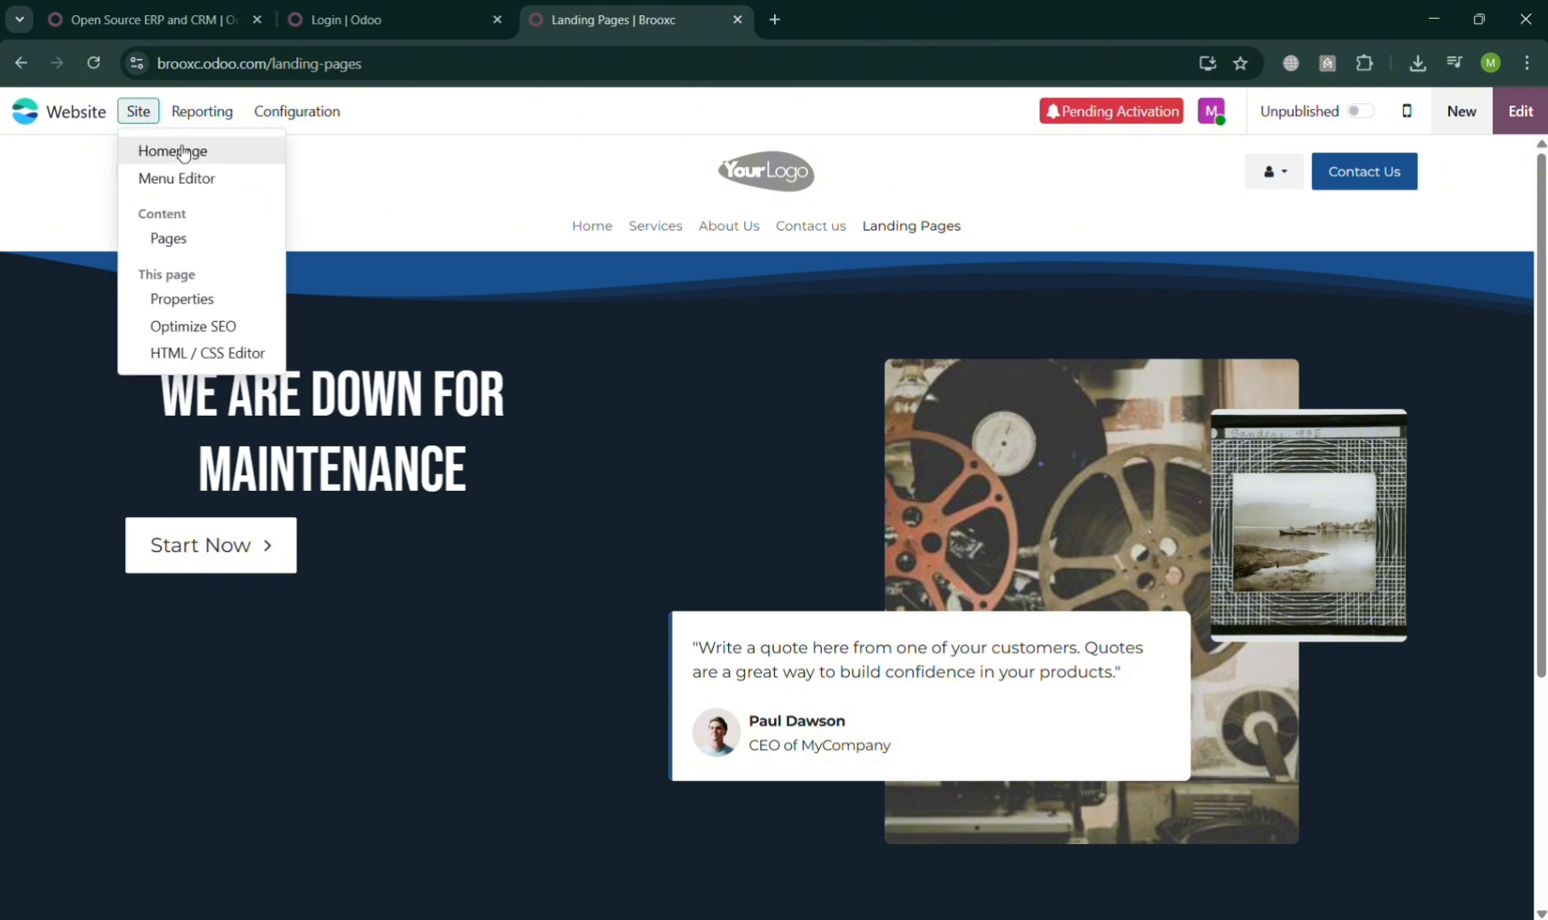
{"action": "left_click", "coordinate": [210, 237]}
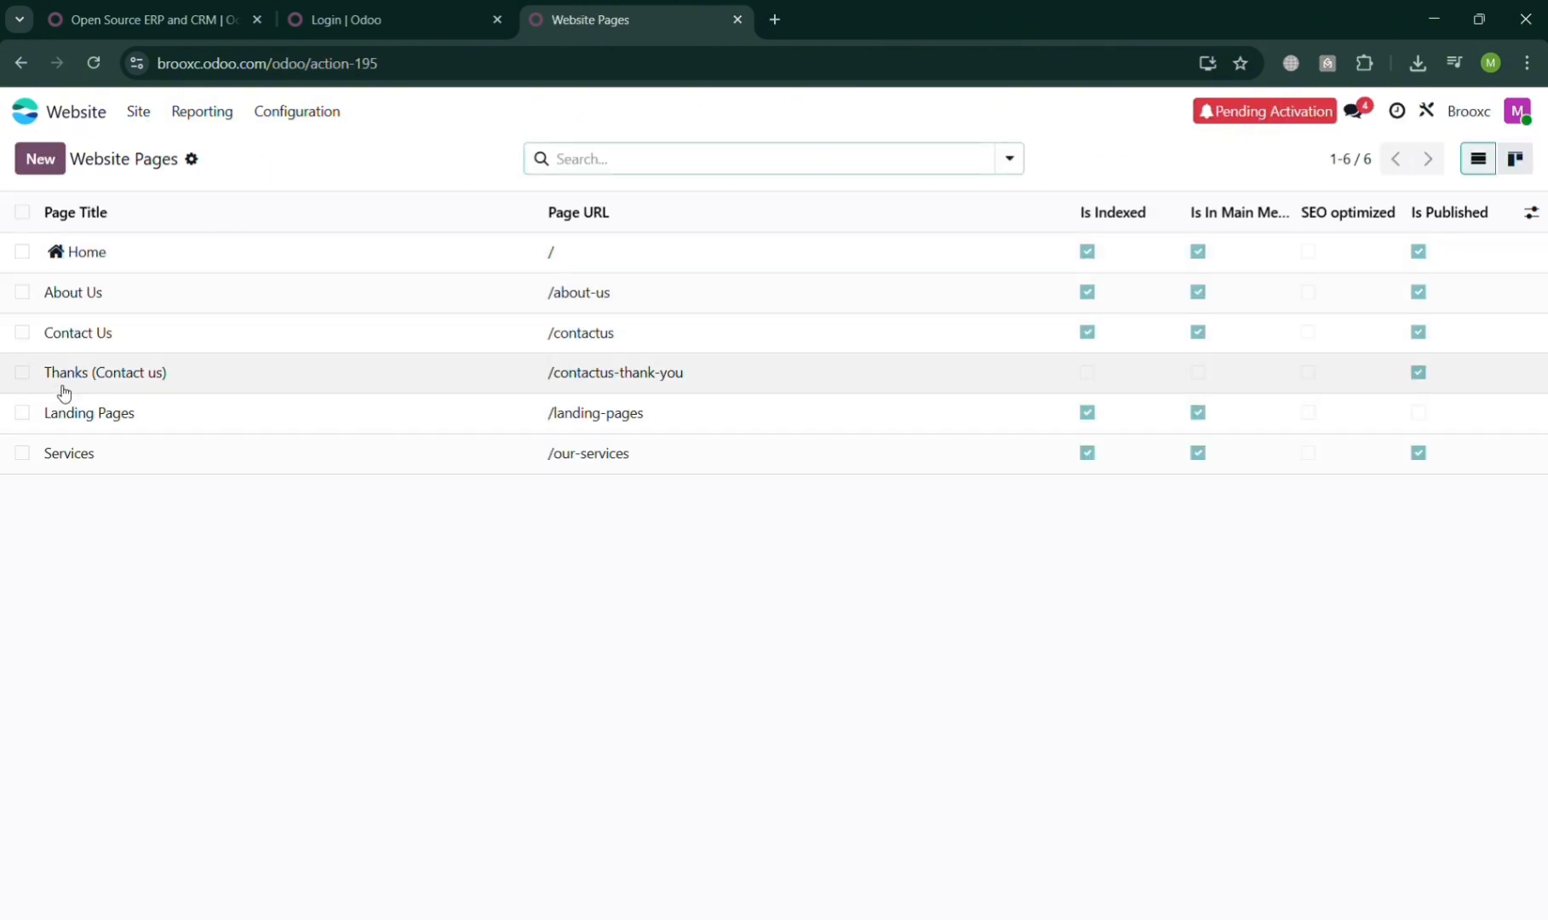
{"action": "left_click", "coordinate": [23, 375]}
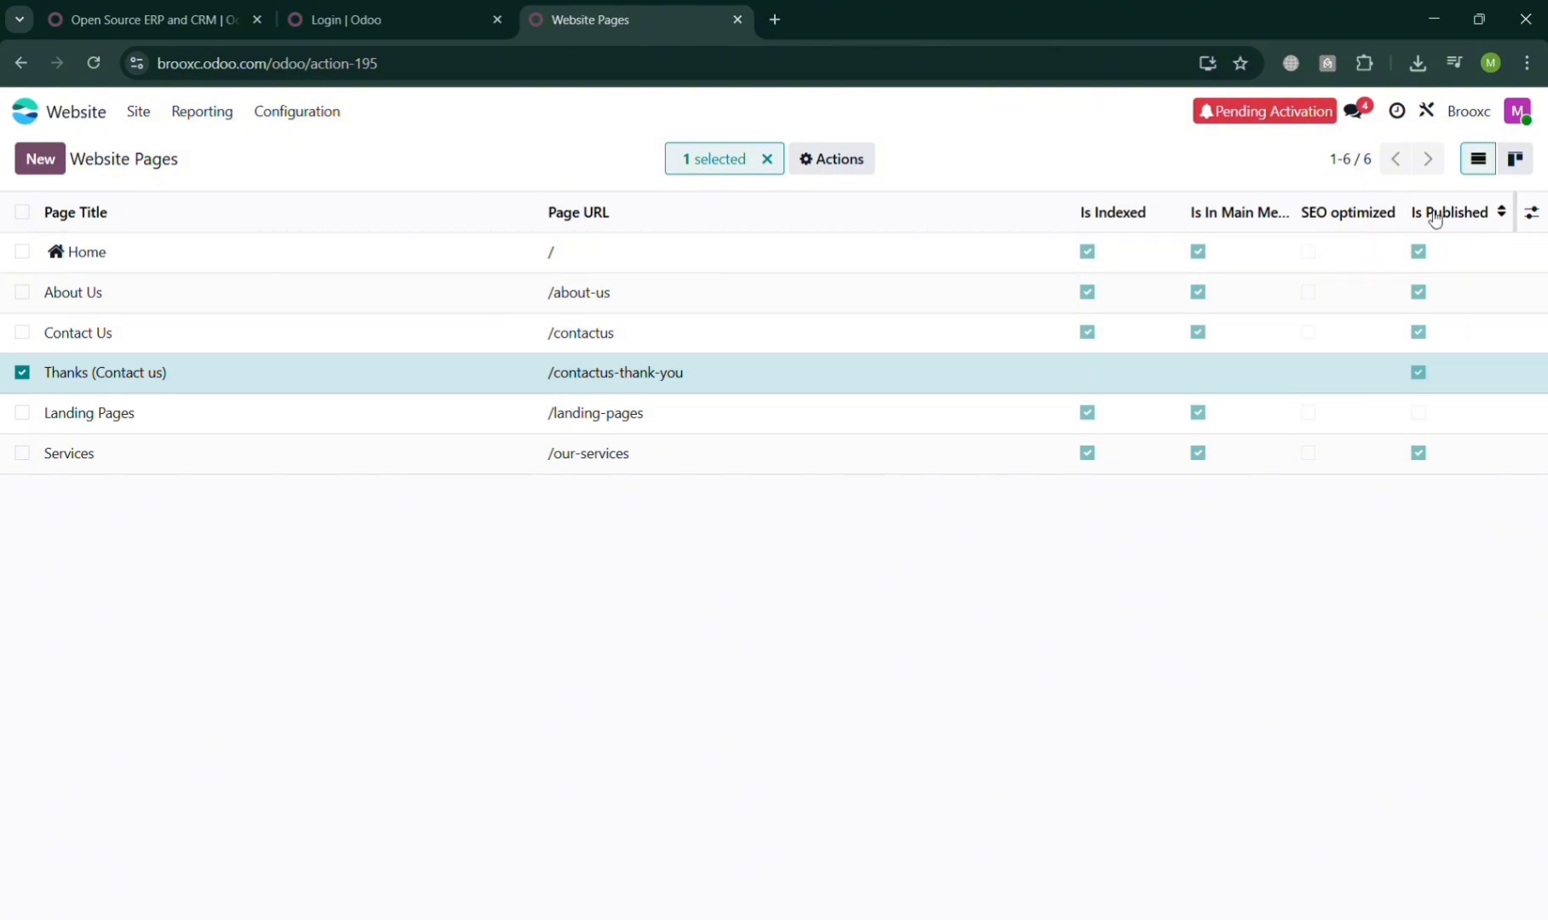
{"action": "left_click", "coordinate": [833, 163]}
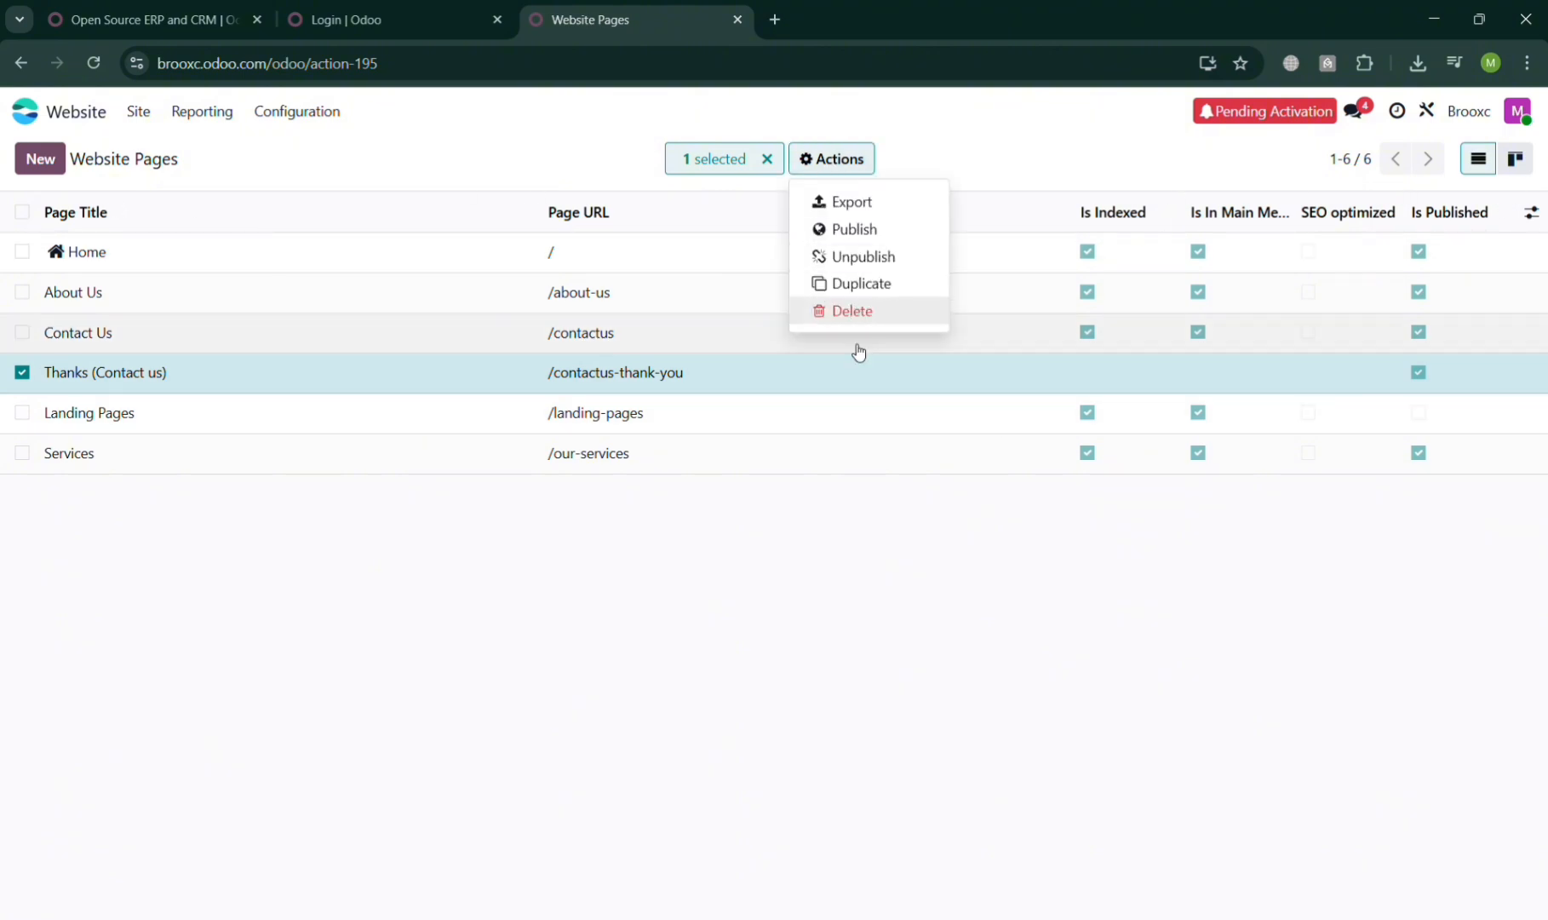
{"action": "left_click", "coordinate": [852, 310]}
{"action": "left_click", "coordinate": [469, 588]}
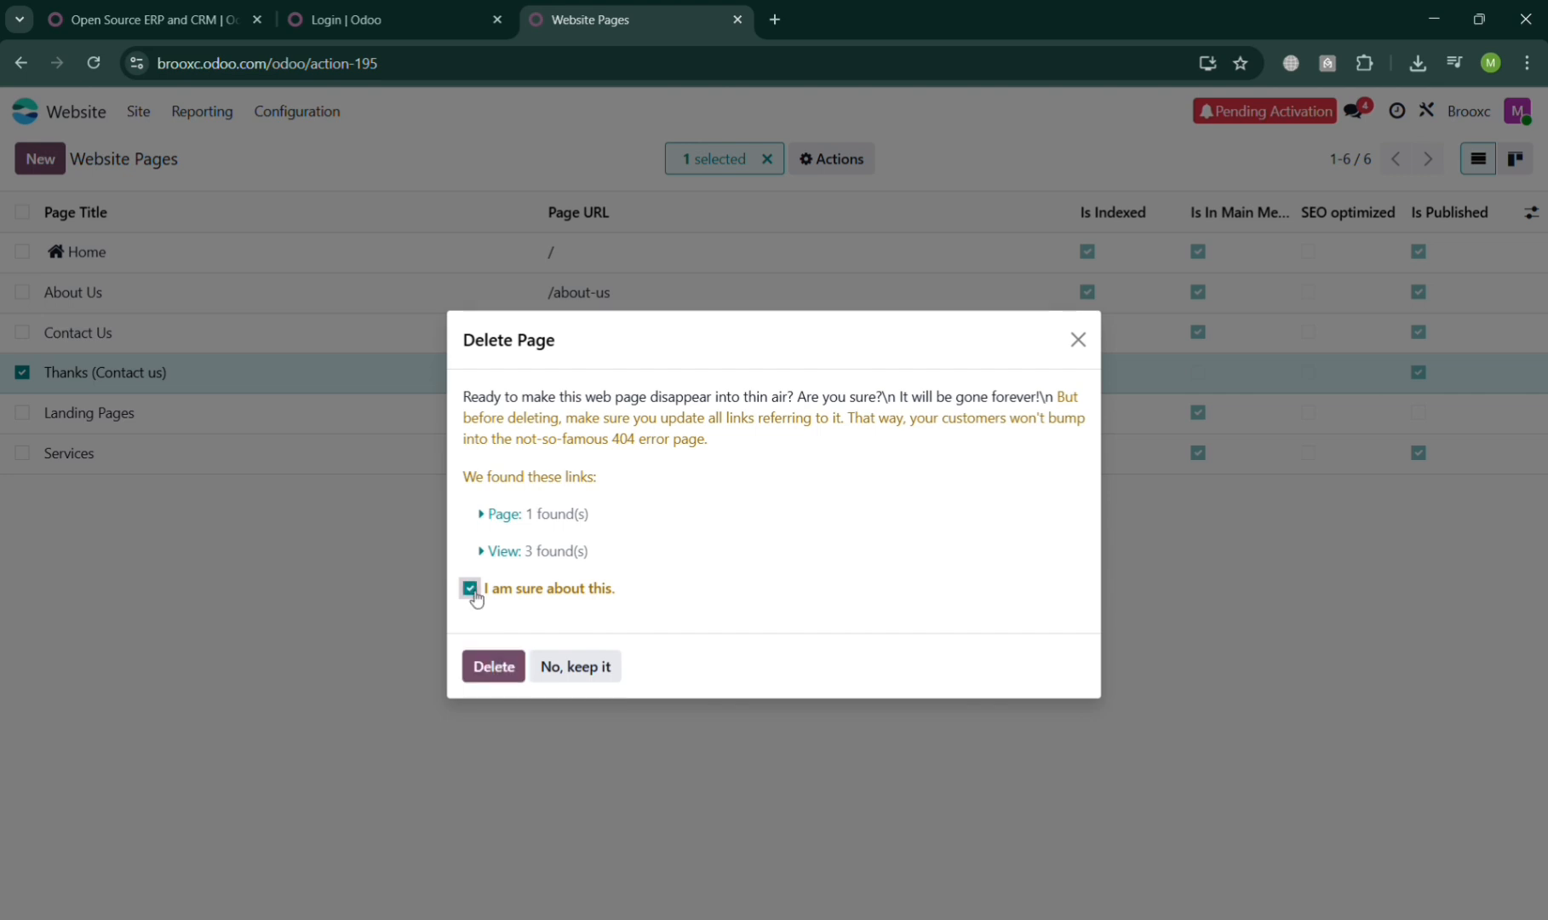
{"action": "left_click", "coordinate": [478, 665]}
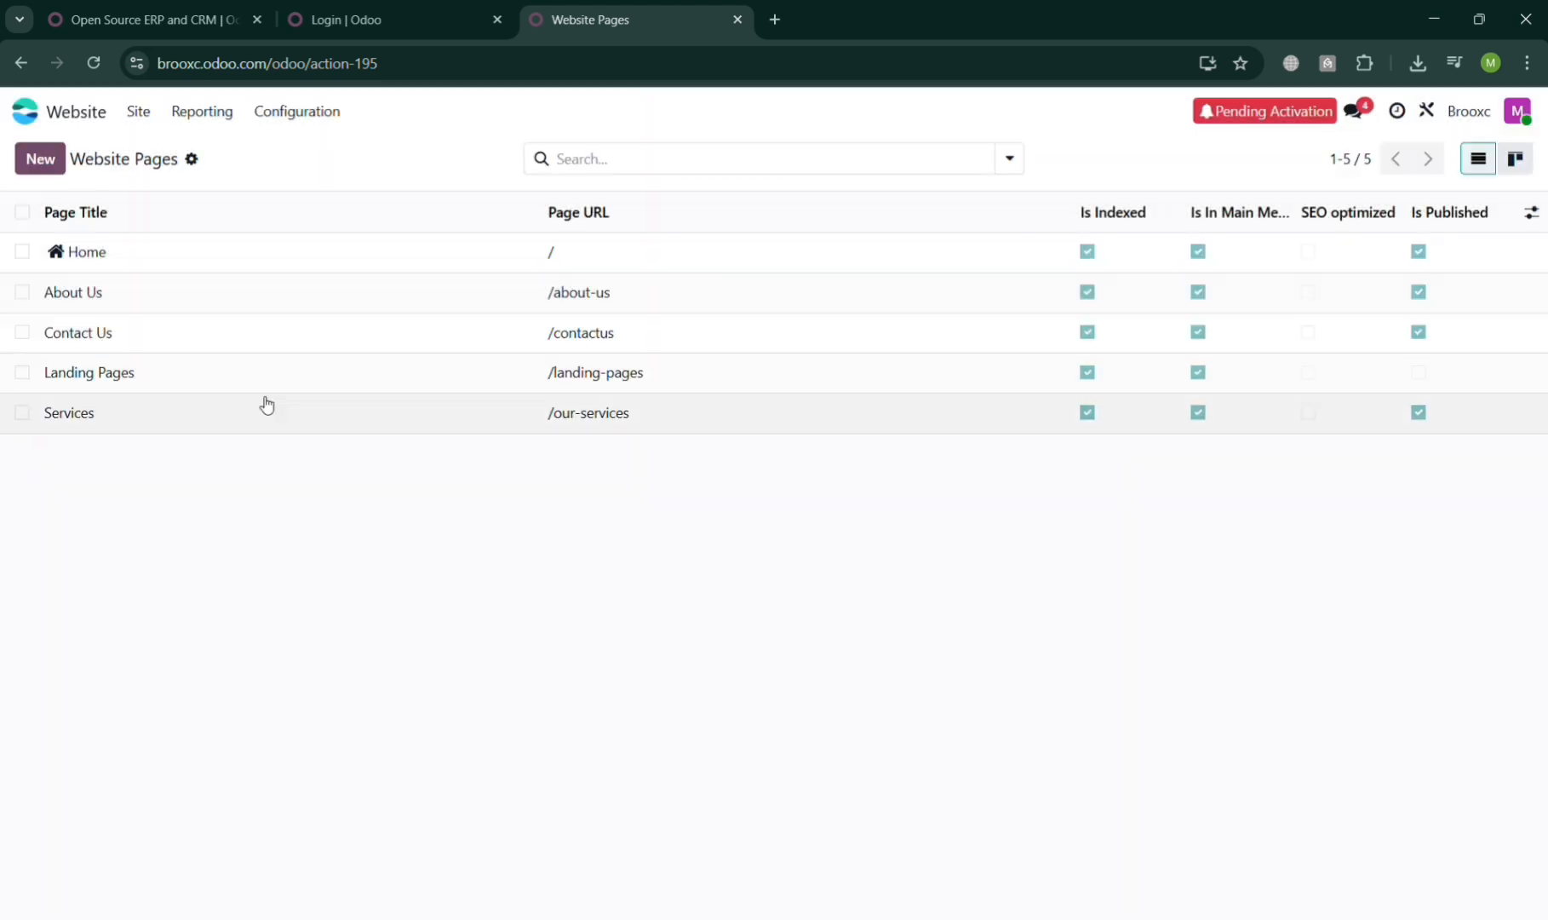
{"action": "left_click", "coordinate": [105, 121]}
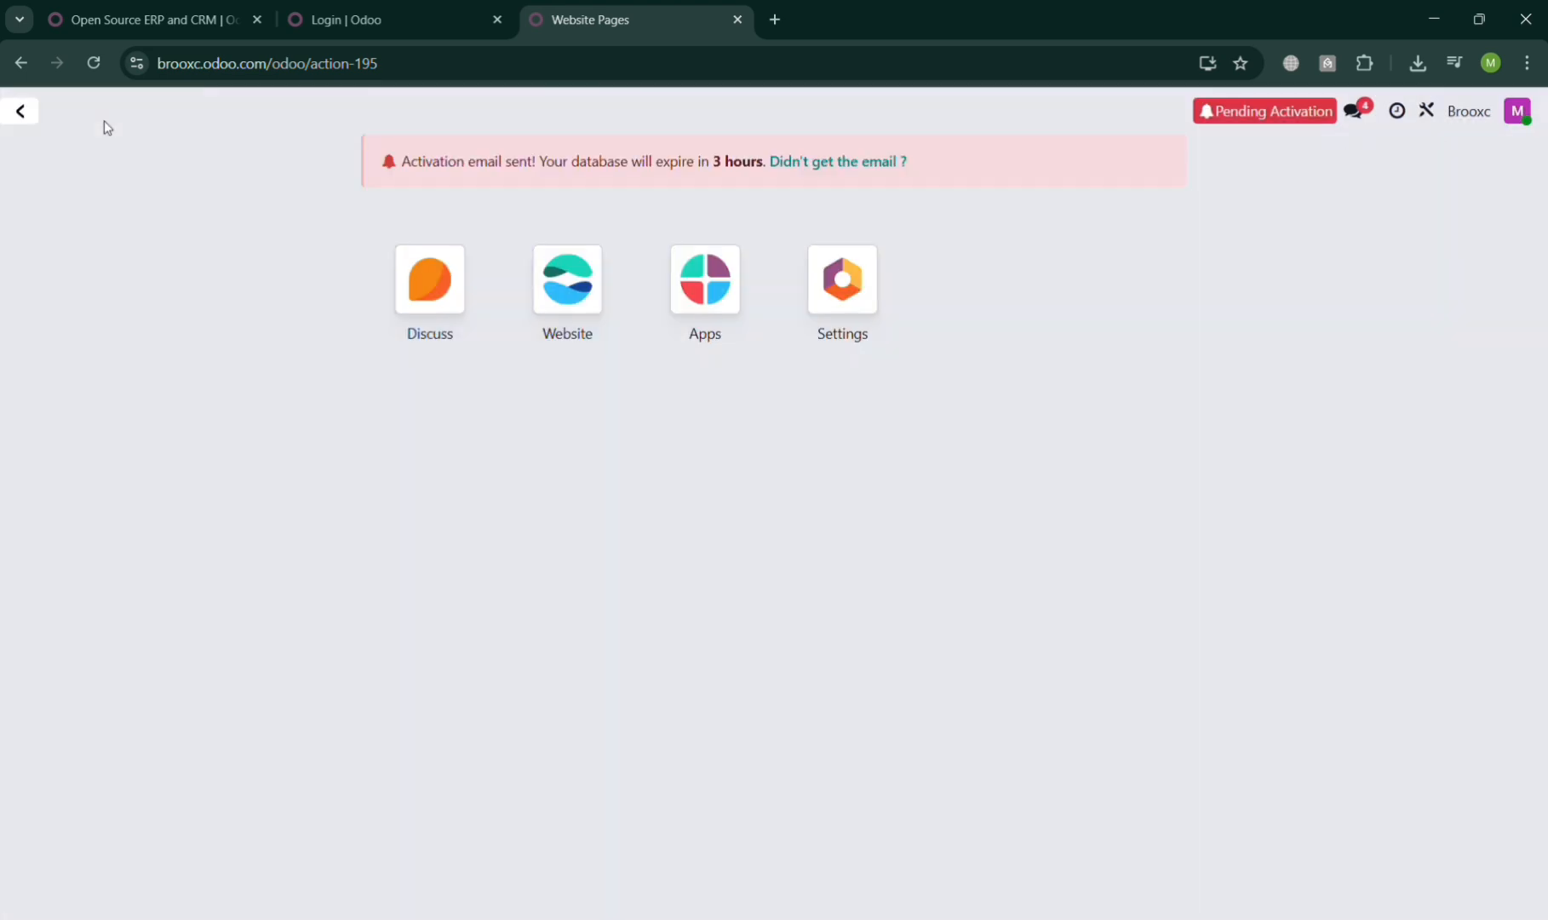